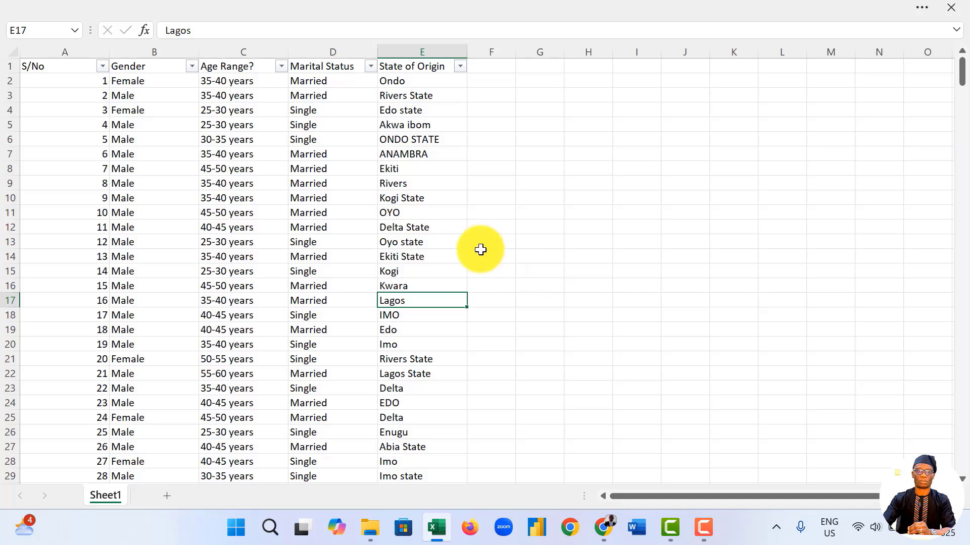
Step: Review the entries in the State of Origin column throughout the sheet
scroll(462, 235, down, 1)
scroll(462, 235, down, 11)
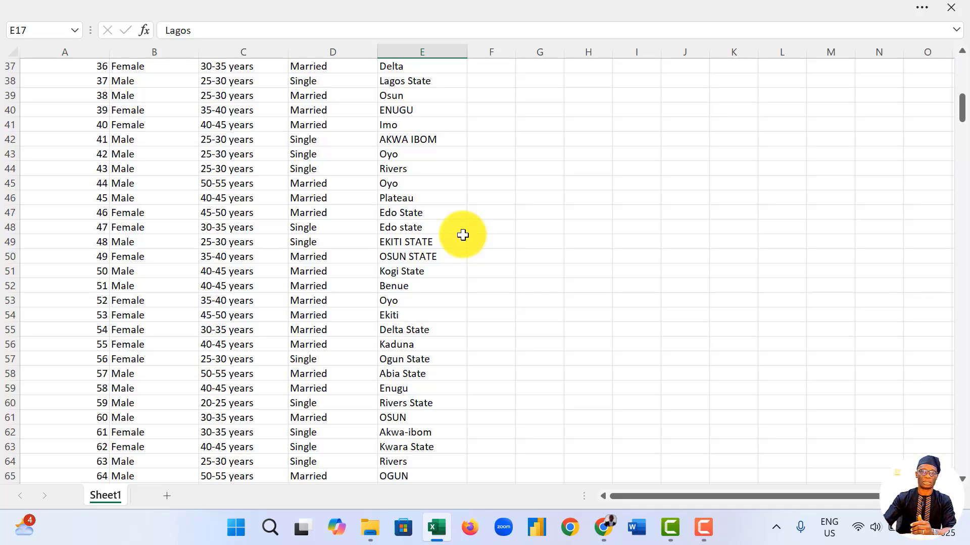
drag(962, 107, 536, 201)
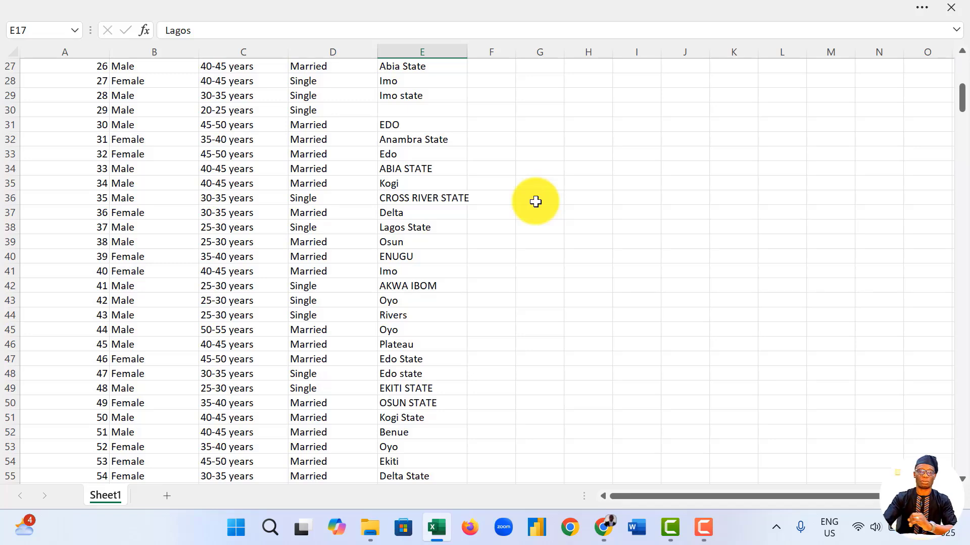
click(722, 213)
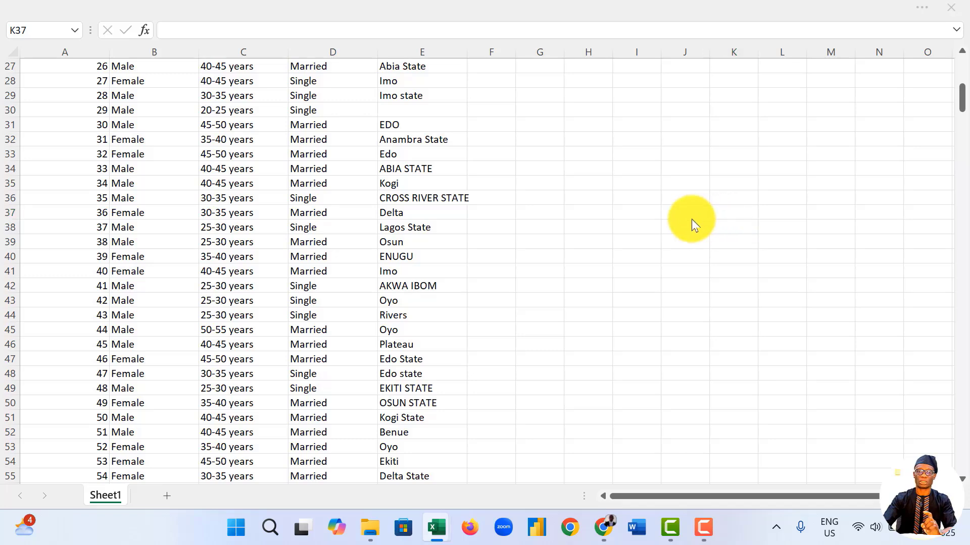
Step: Create a new blank workbook and launch the Power Query Editor from it
key(ctrl+n)
key(ctrl+shift+F1)
click(268, 48)
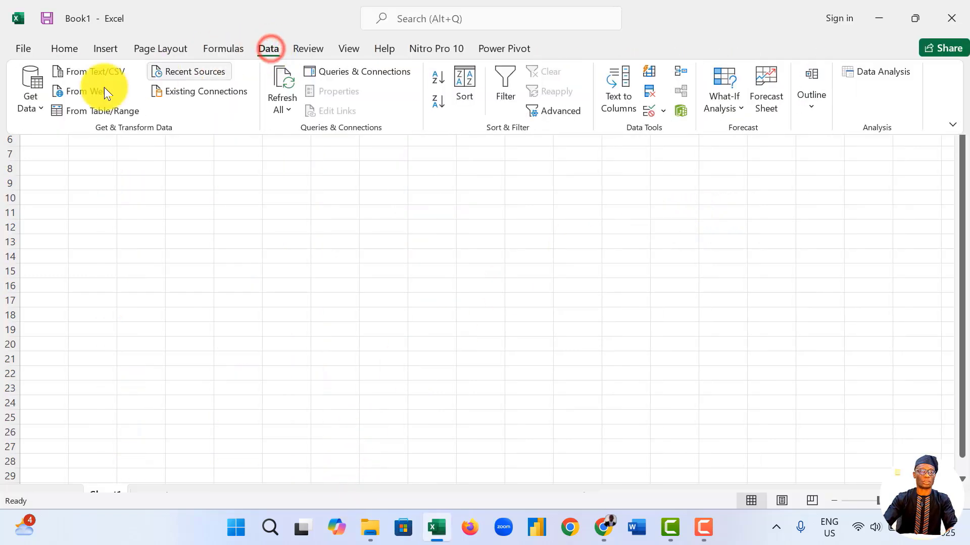
click(31, 98)
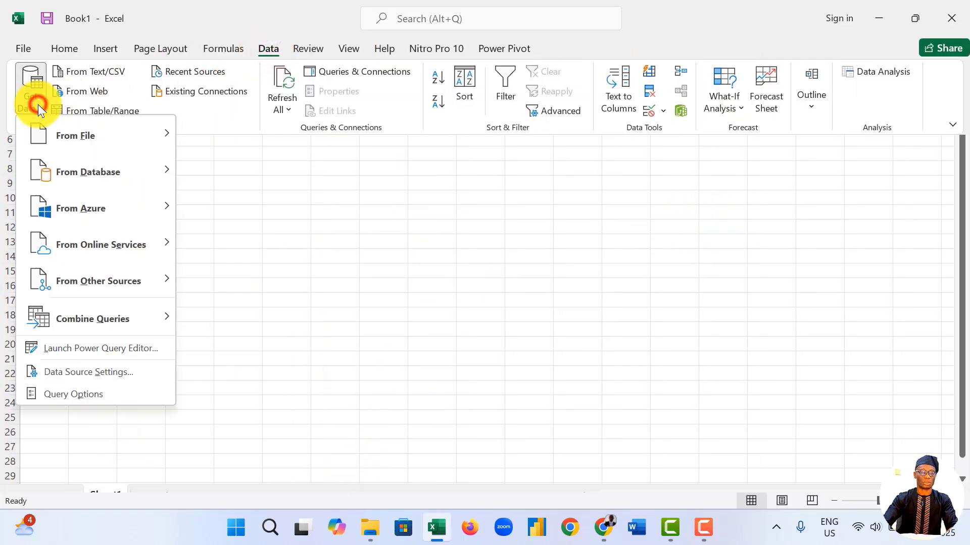
click(101, 348)
Step: Create a new query from an Excel workbook, importing Sheet1 of the original Data Cleaning file rather than its copy
right_click(53, 272)
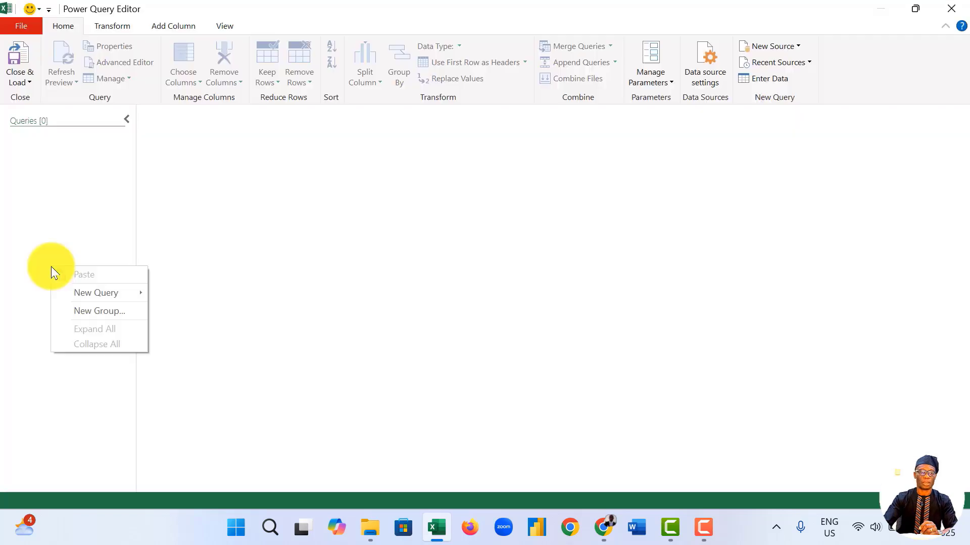
mouse_move(113, 295)
mouse_move(212, 298)
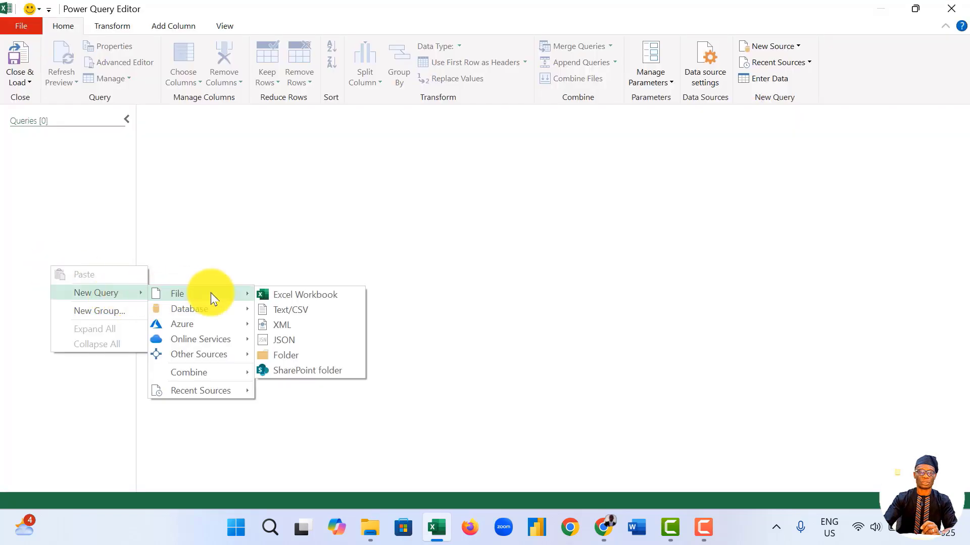
click(336, 298)
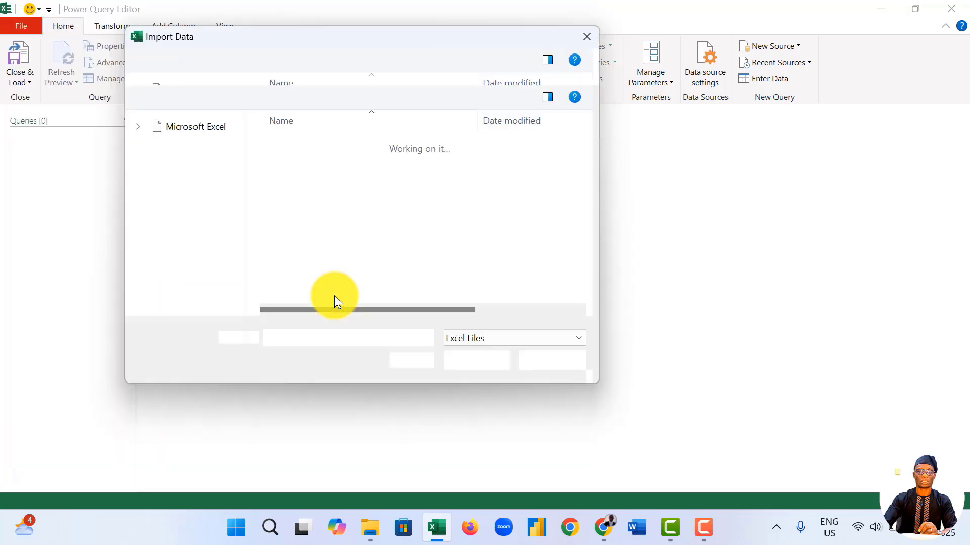
click(341, 190)
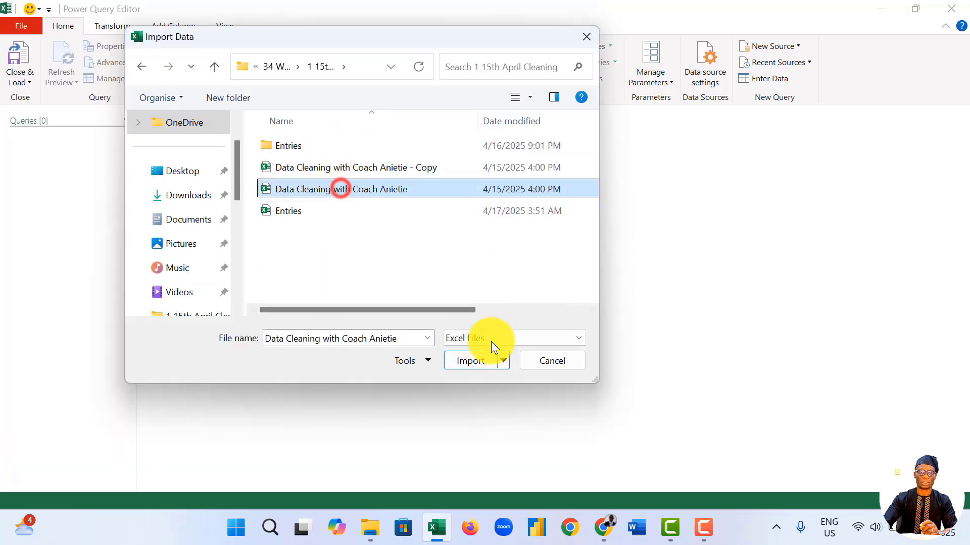
click(471, 362)
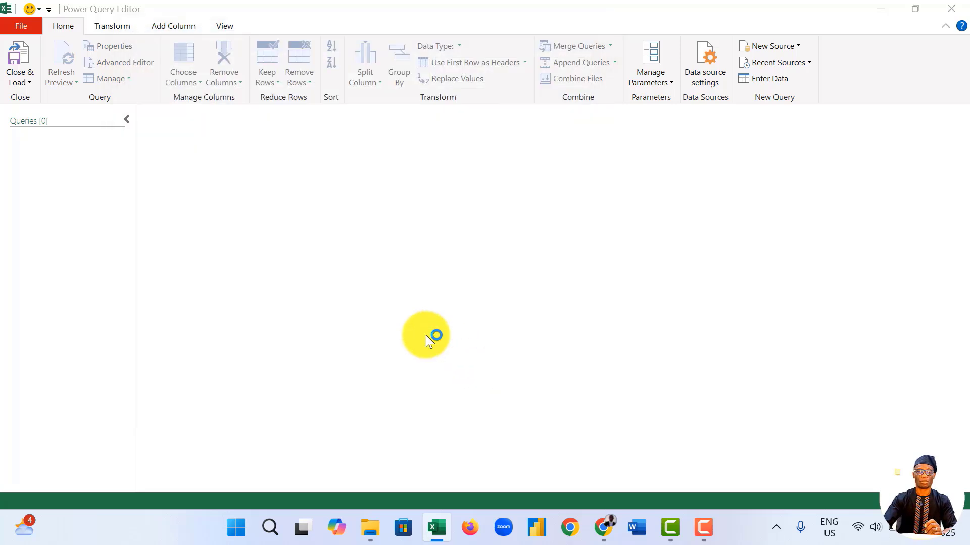
click(243, 147)
click(716, 487)
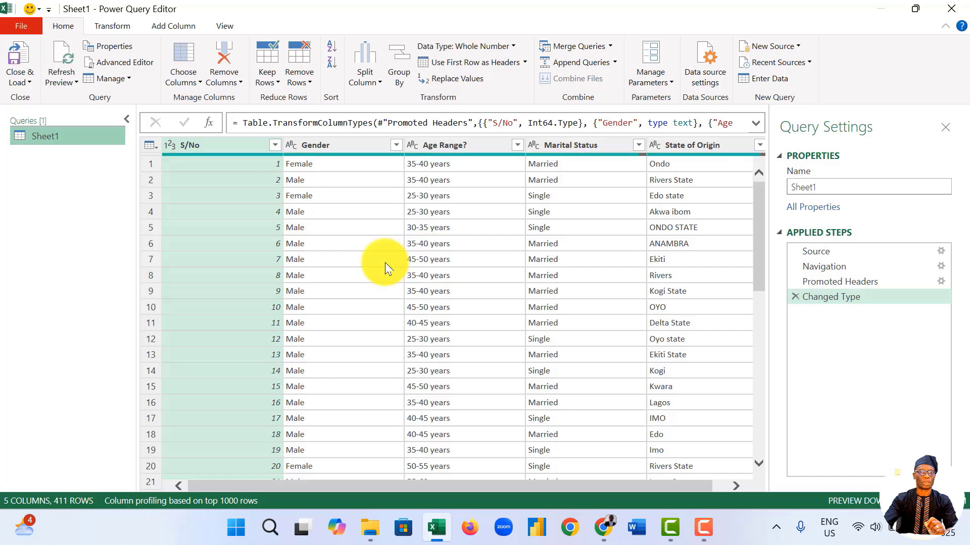
Step: Count the rows of the imported table, and remove the Counted Rows step from the query
click(112, 25)
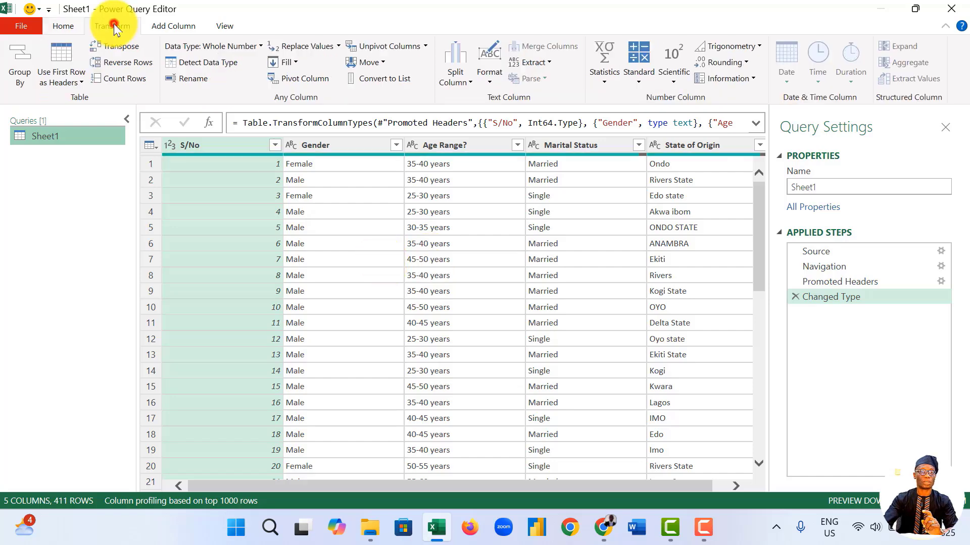
click(119, 76)
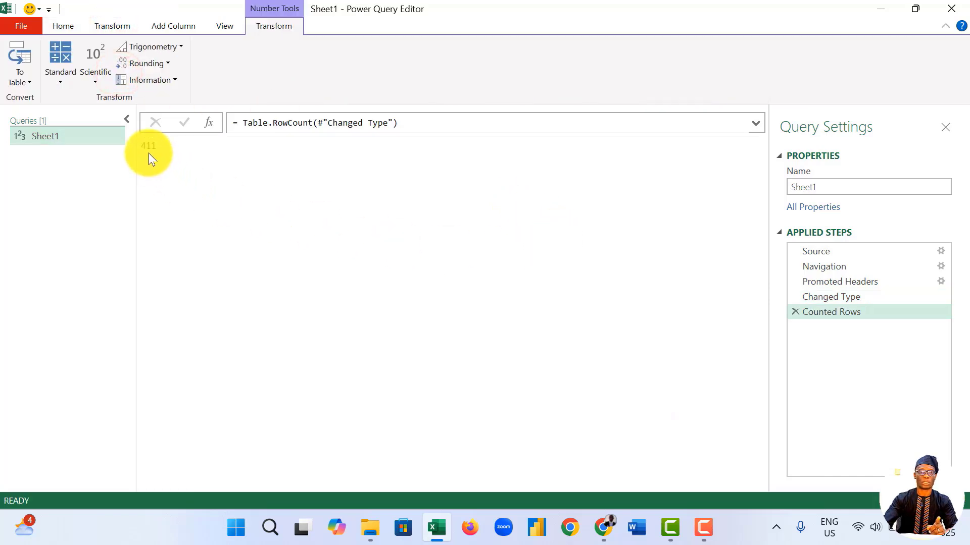
click(795, 311)
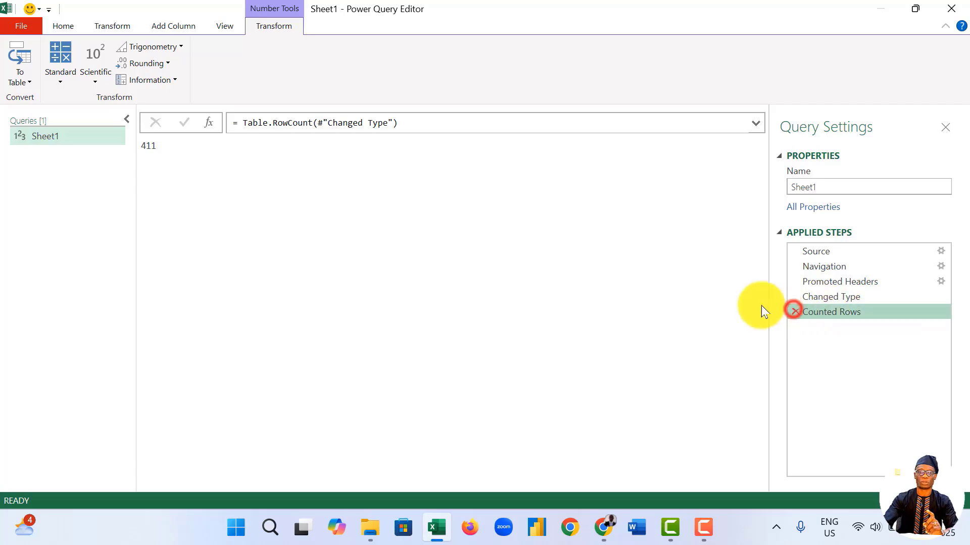
Step: Check the distinct values in the State of Origin column and apply the Capitalize Each Word transformation to it
click(760, 145)
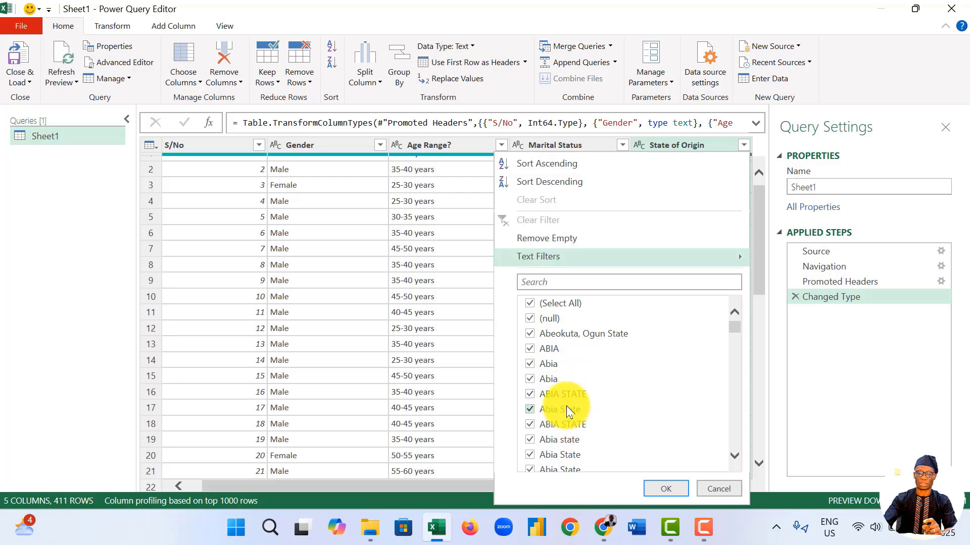
scroll(585, 391, down, 4)
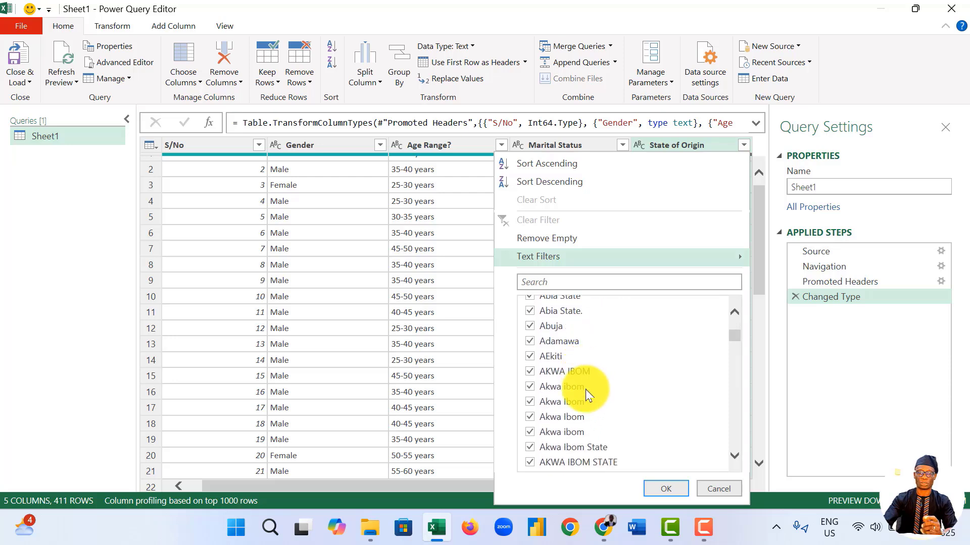
click(707, 148)
right_click(707, 147)
mouse_move(774, 287)
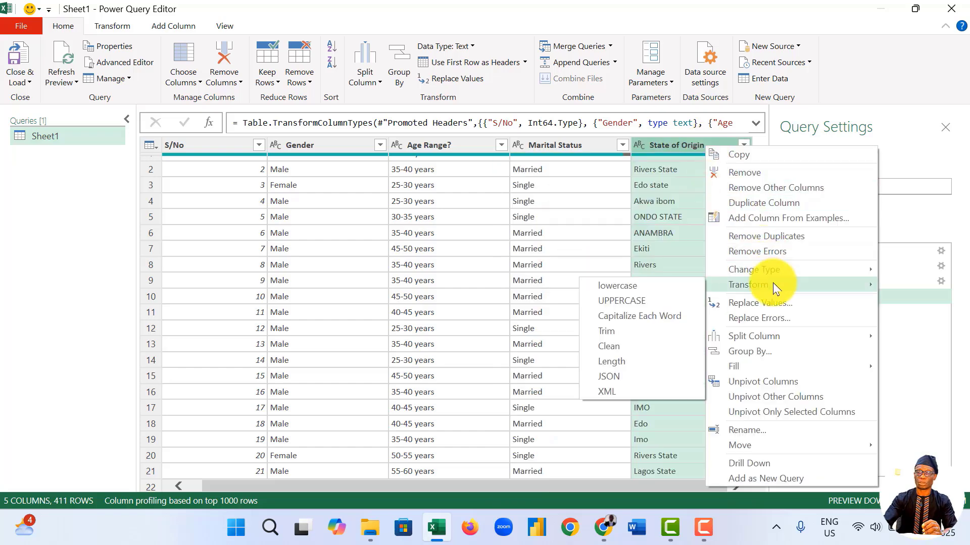
click(650, 316)
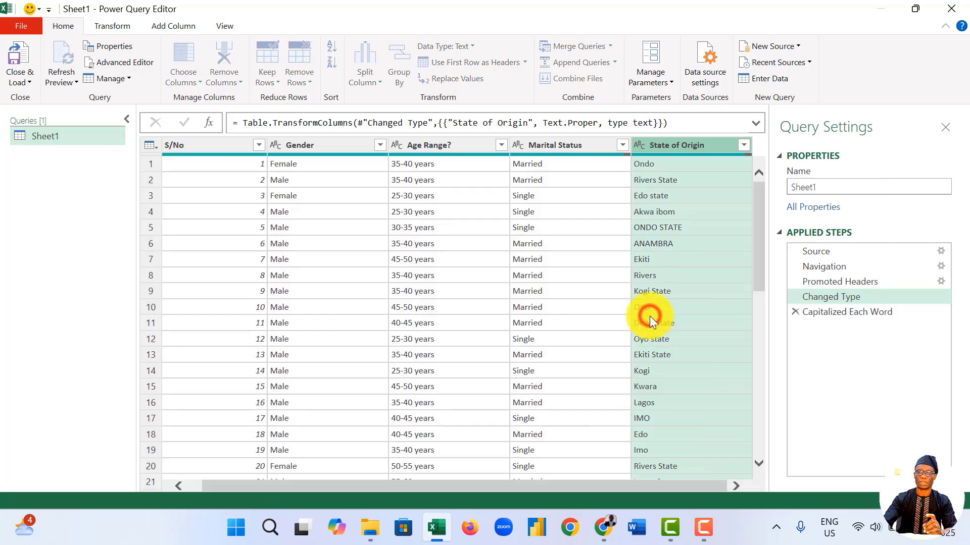
Step: Trim the text in the State of Origin column and load the query into the workbook
right_click(699, 145)
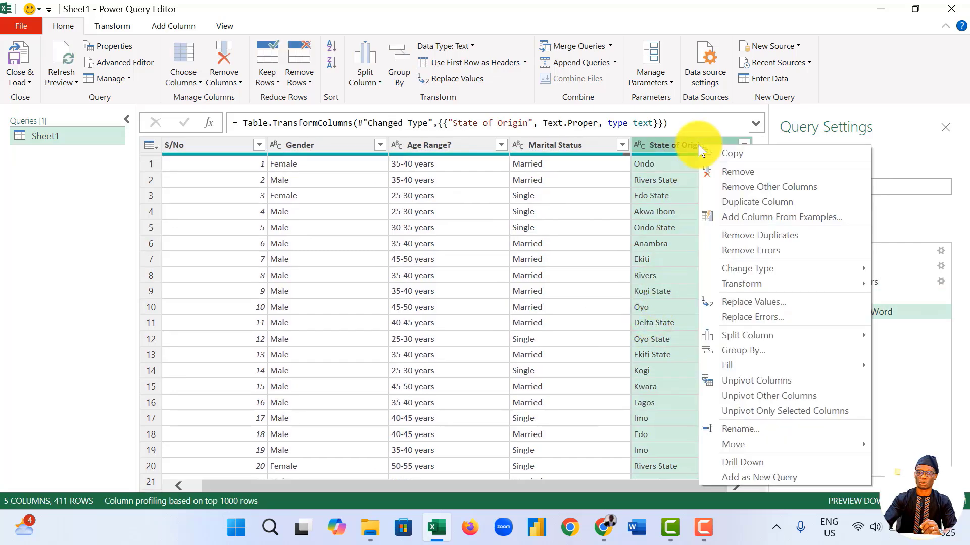
mouse_move(762, 282)
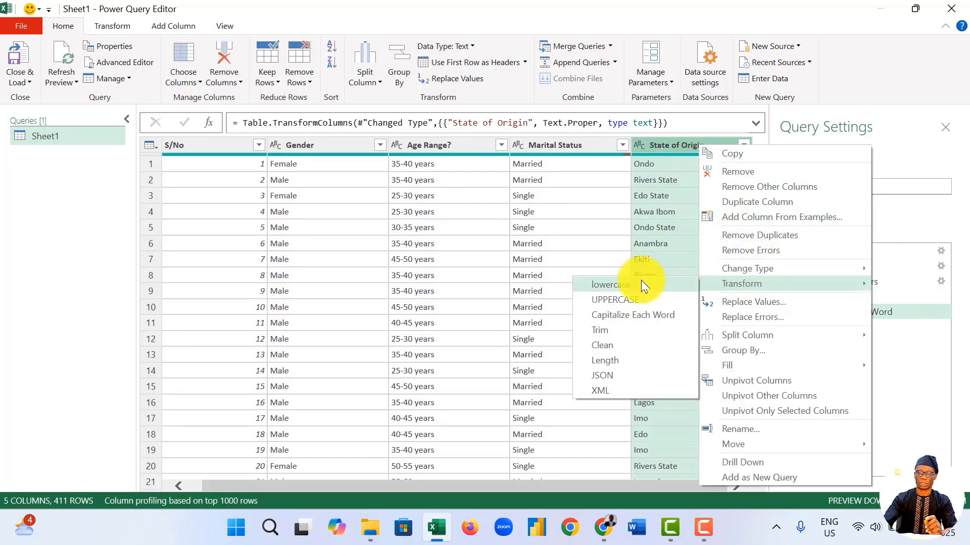
click(620, 333)
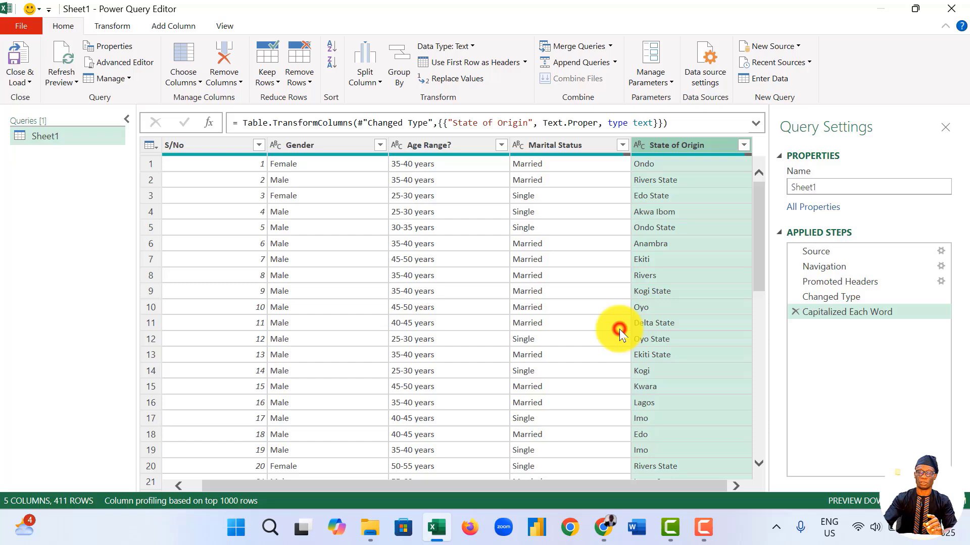
click(19, 60)
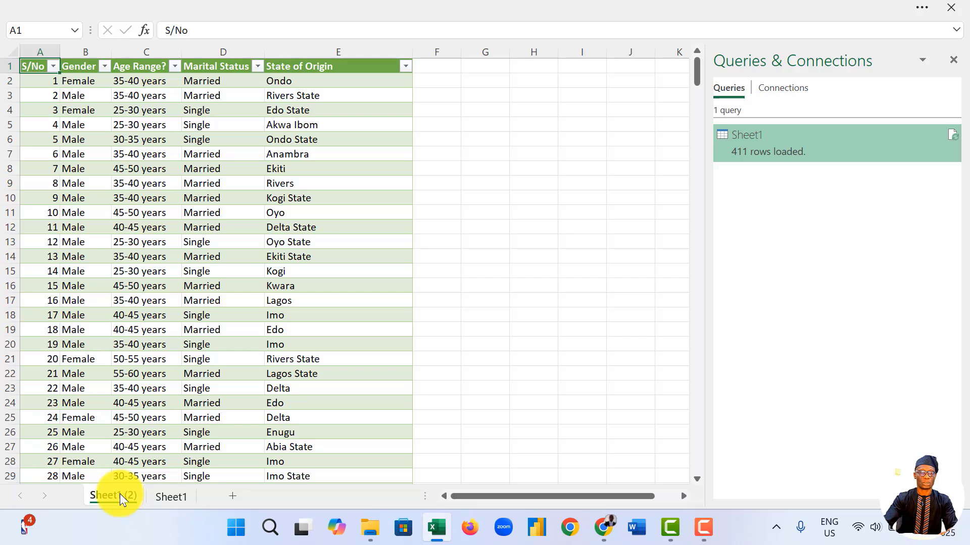
Step: Rename the sheet holding the loaded table as Data and sort the table by State of Origin from A to Z
double_click(119, 494)
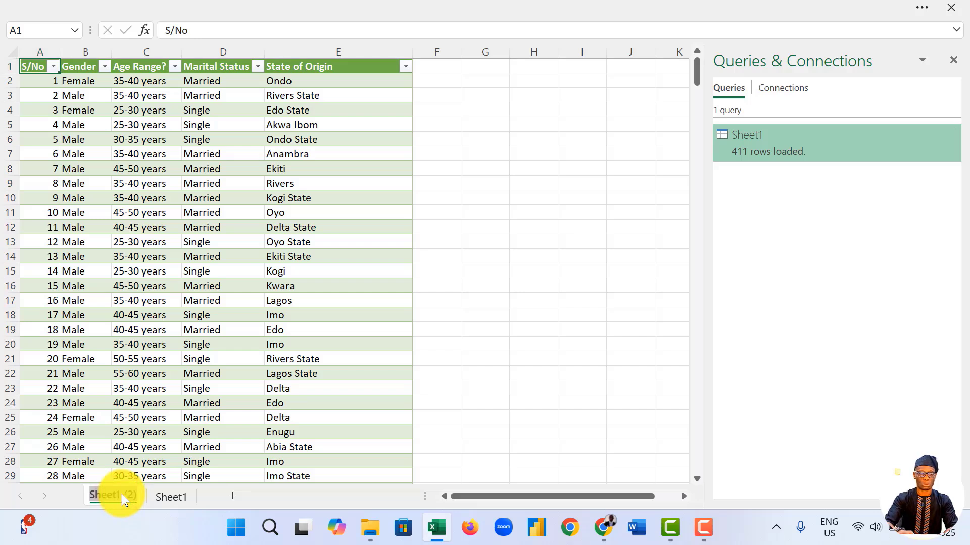
text(Data)
click(338, 330)
click(406, 66)
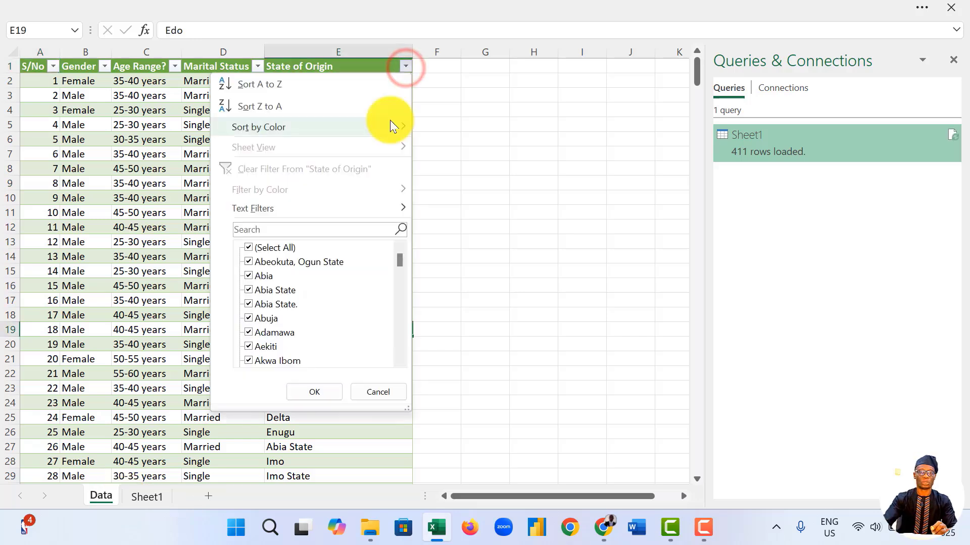
click(308, 84)
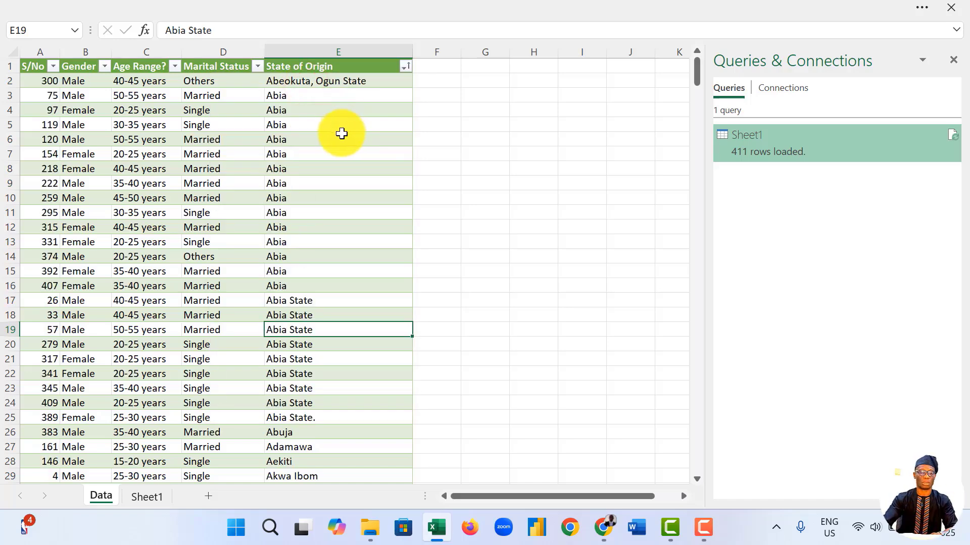
Step: In cell A1 of Sheet1, enter the formula =UNIQUE(Data!E:E) to list the distinct states of origin
click(146, 495)
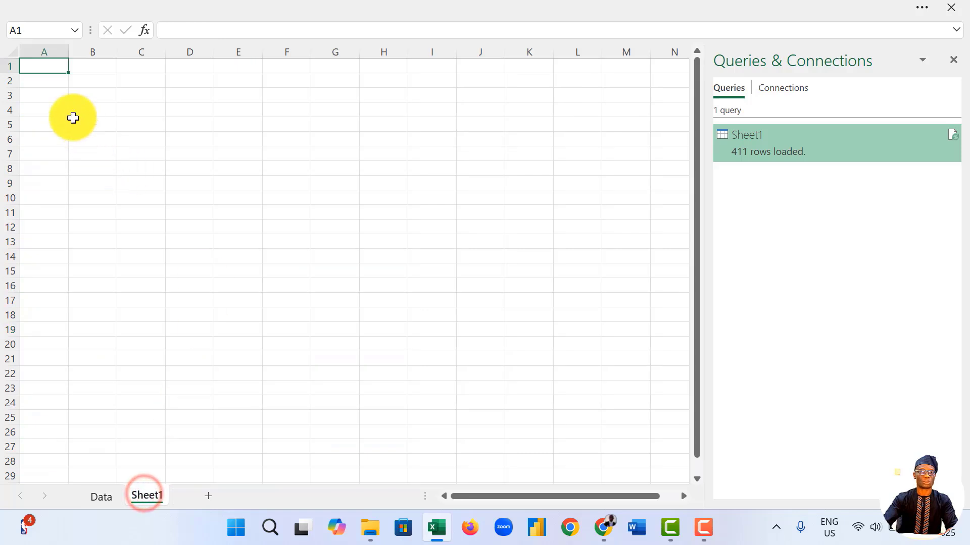
ctrl+scroll(76, 94, up, 5)
text(=uni)
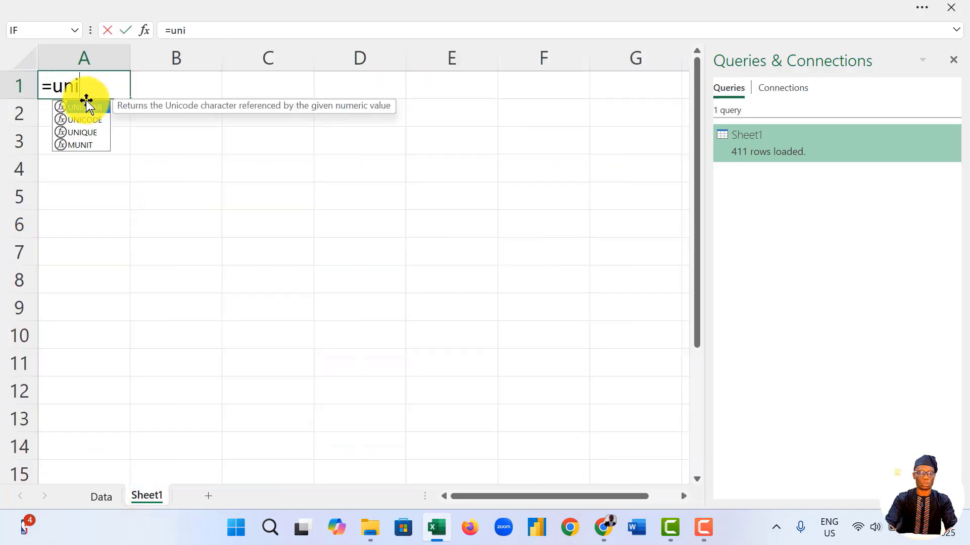
text(q)
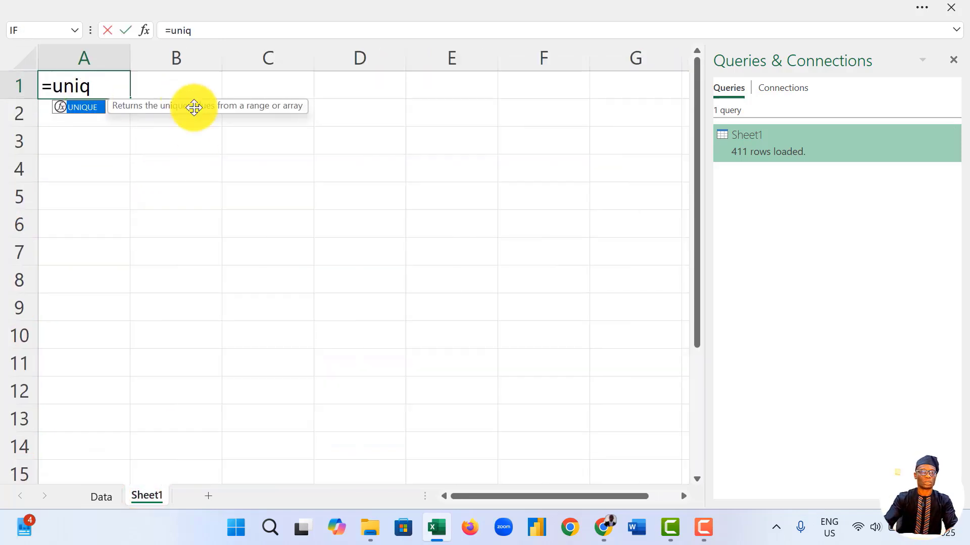
key(Tab)
text(Date)
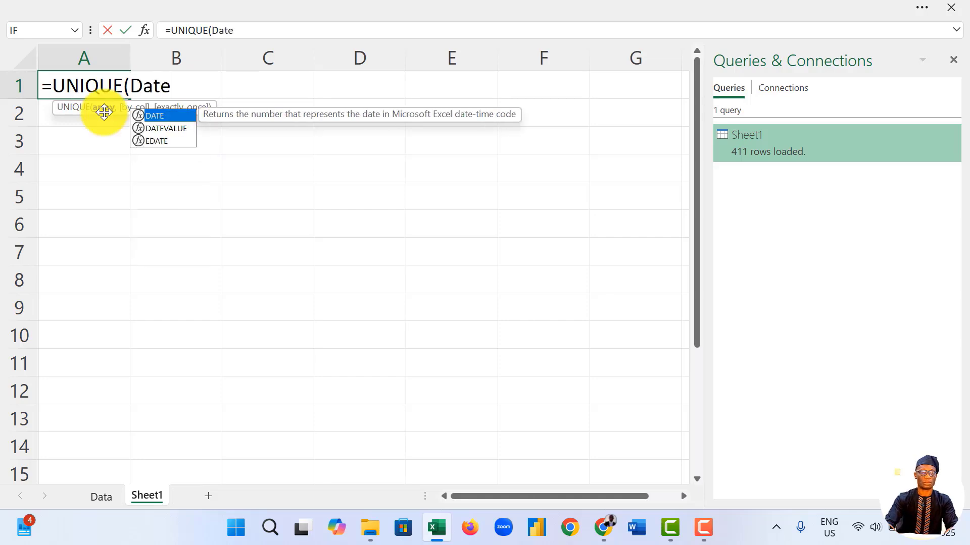
key(BackSpace)
text(a!)
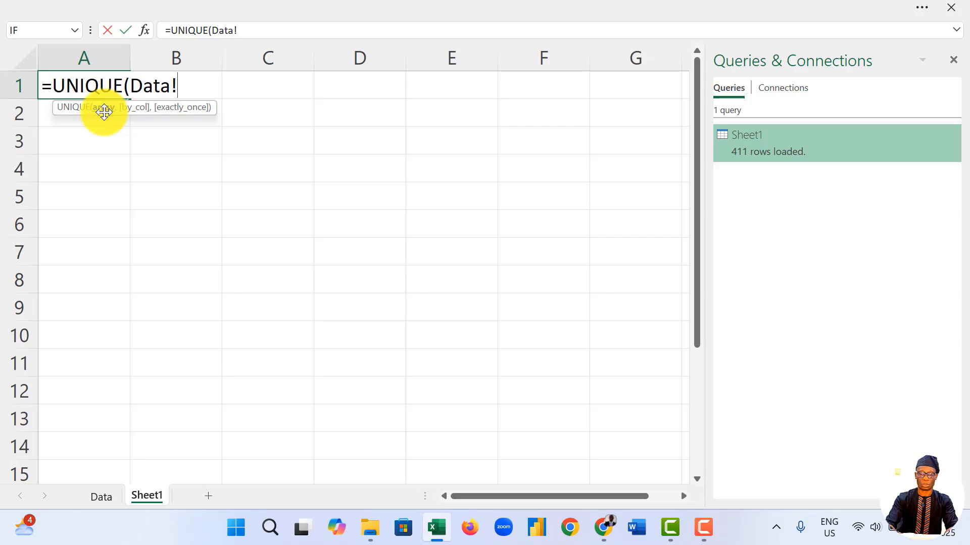
text(E:)
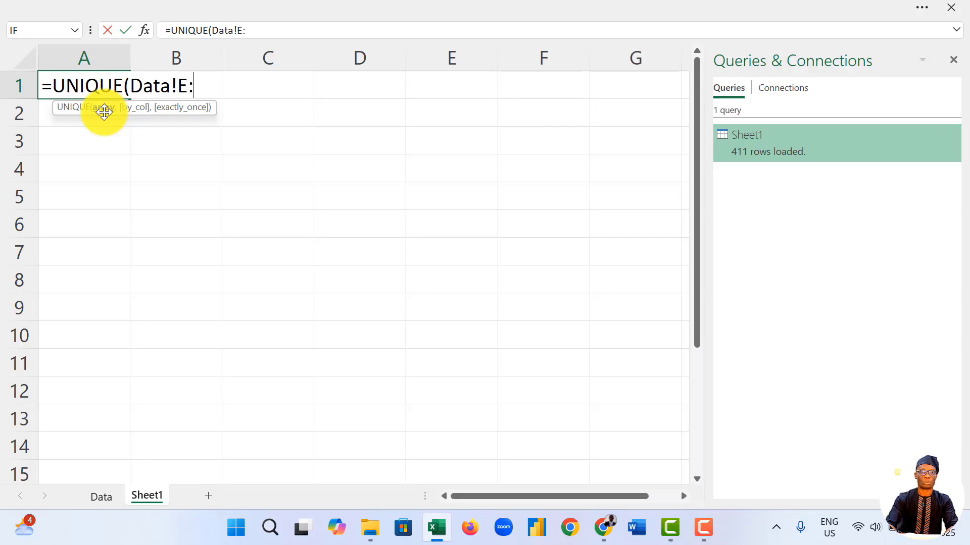
text(E))
key(Return)
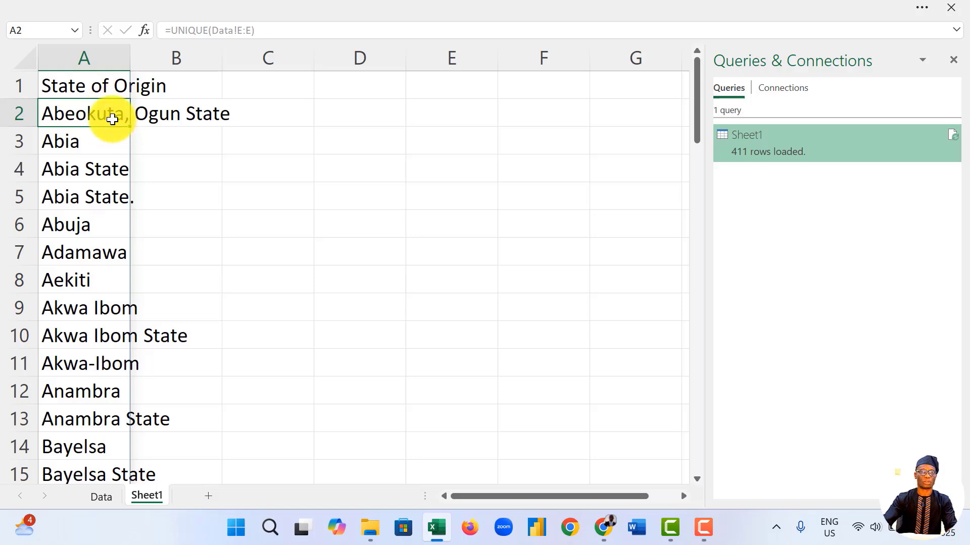
Step: Copy the list of unique states in column A of Sheet1 and paste it as values into column C
key(Right)
click(107, 66)
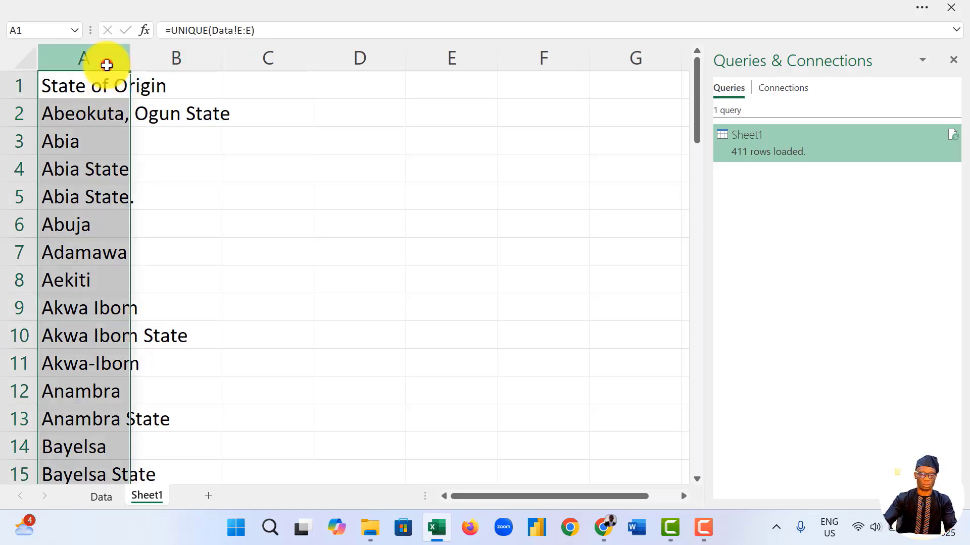
key(ctrl+c)
click(255, 63)
key(ctrl+v)
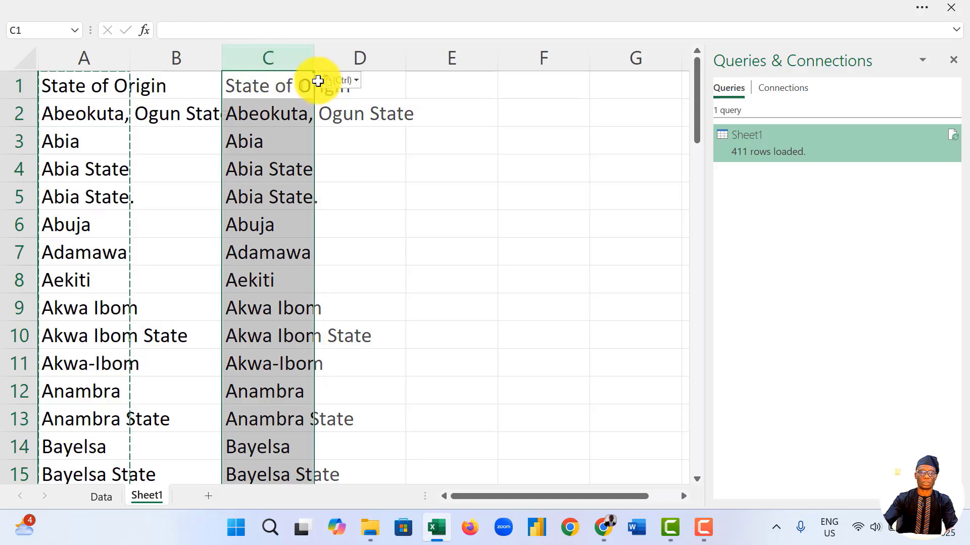
click(358, 81)
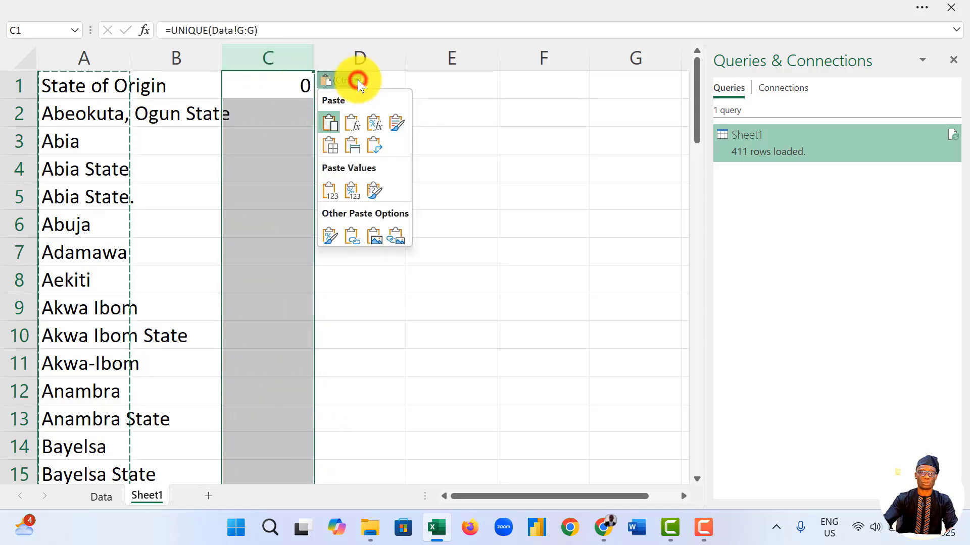
click(330, 192)
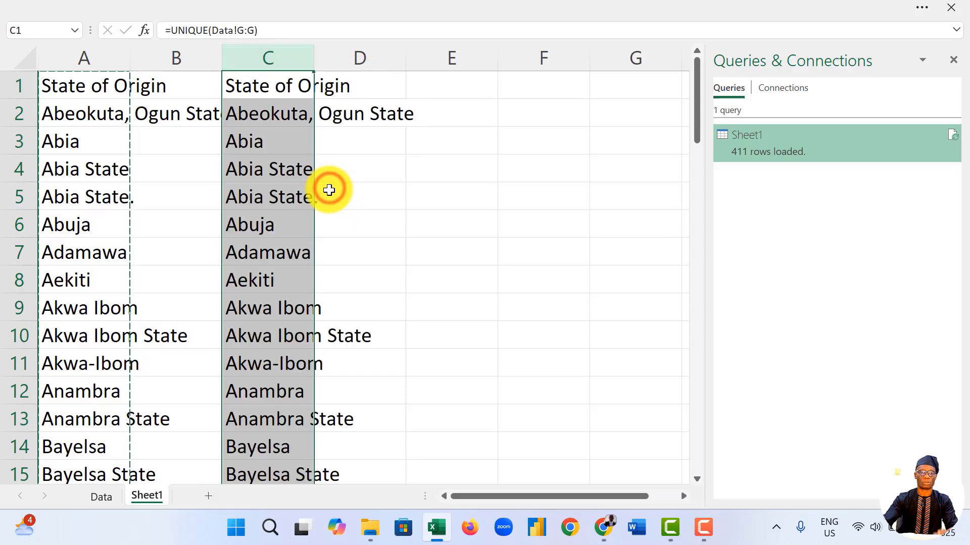
click(306, 202)
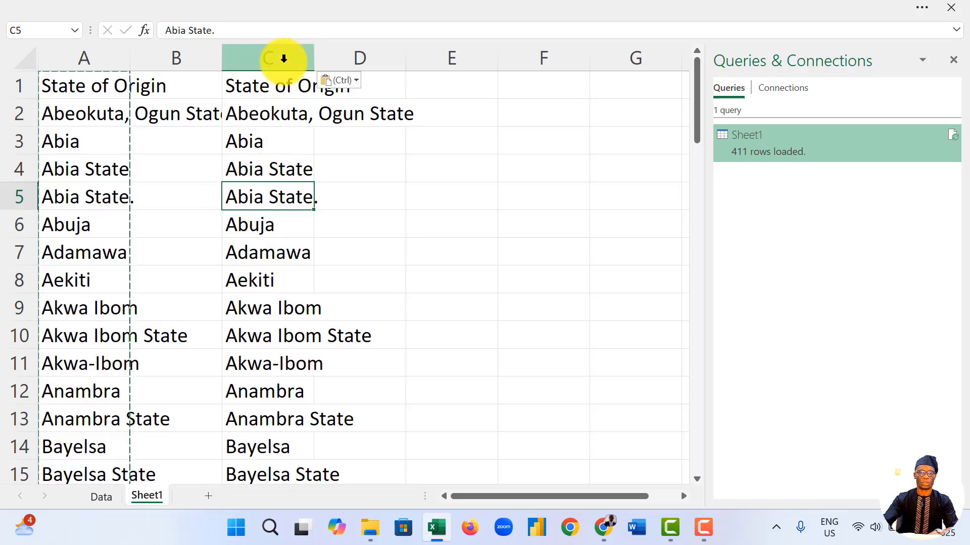
Step: Return to the Data sheet and open the table's Sheet1 query for editing in the Power Query Editor
click(101, 496)
click(200, 242)
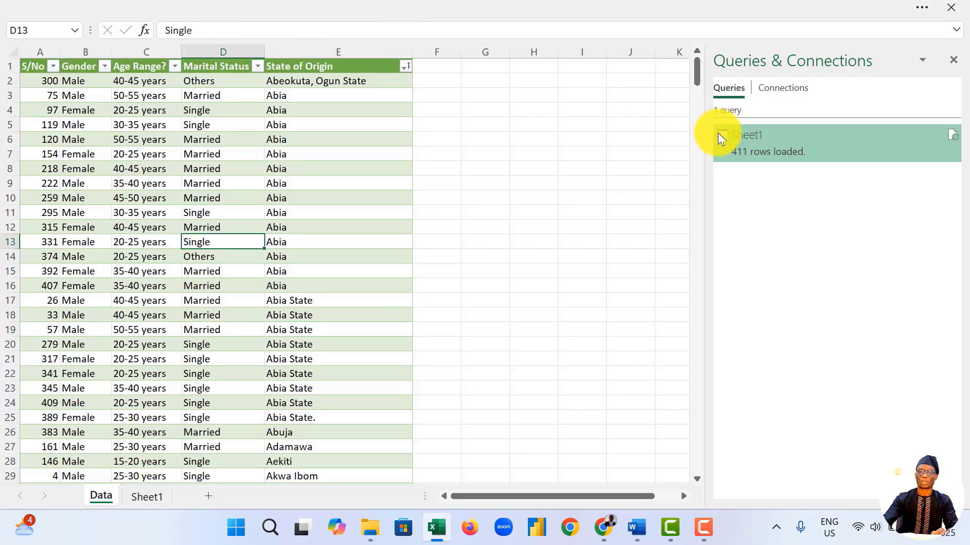
right_click(763, 144)
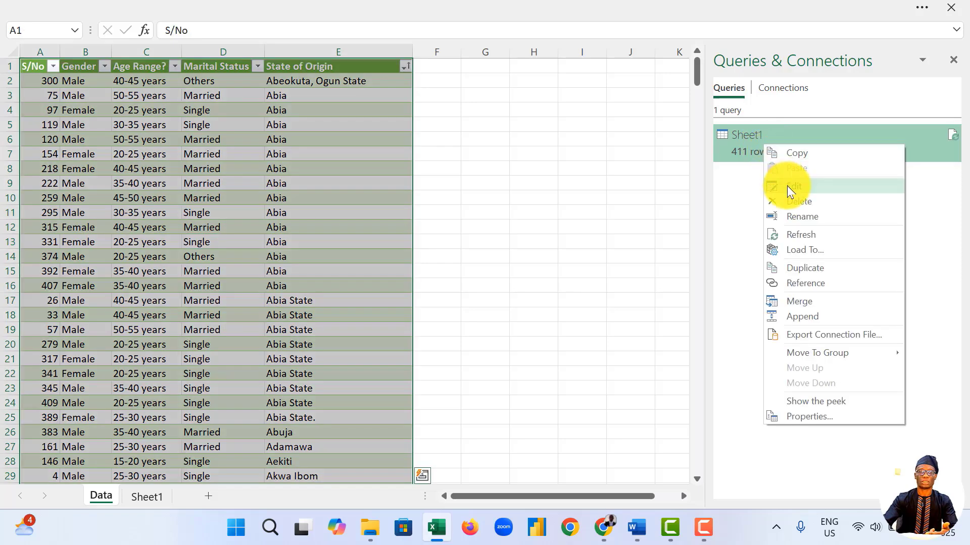
click(281, 124)
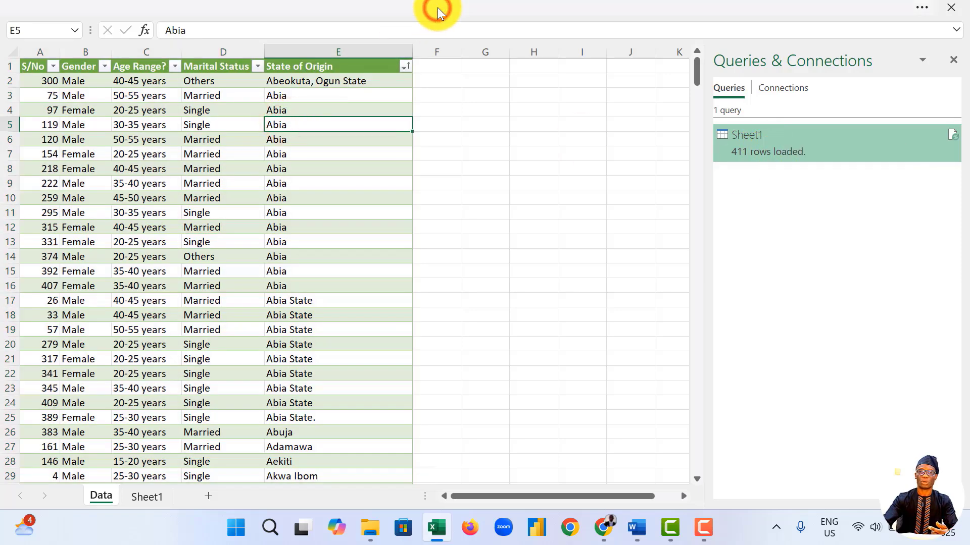
click(437, 8)
click(314, 243)
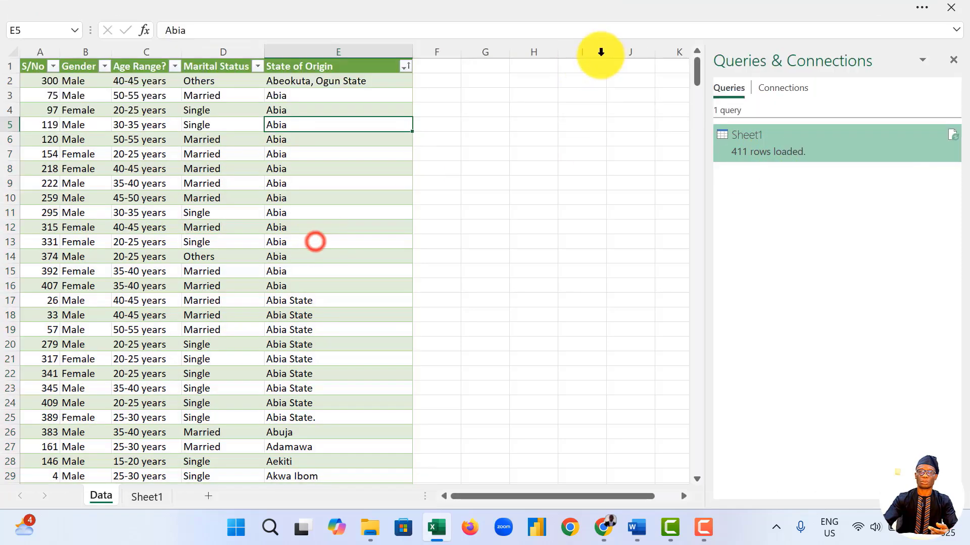
click(602, 9)
click(626, 48)
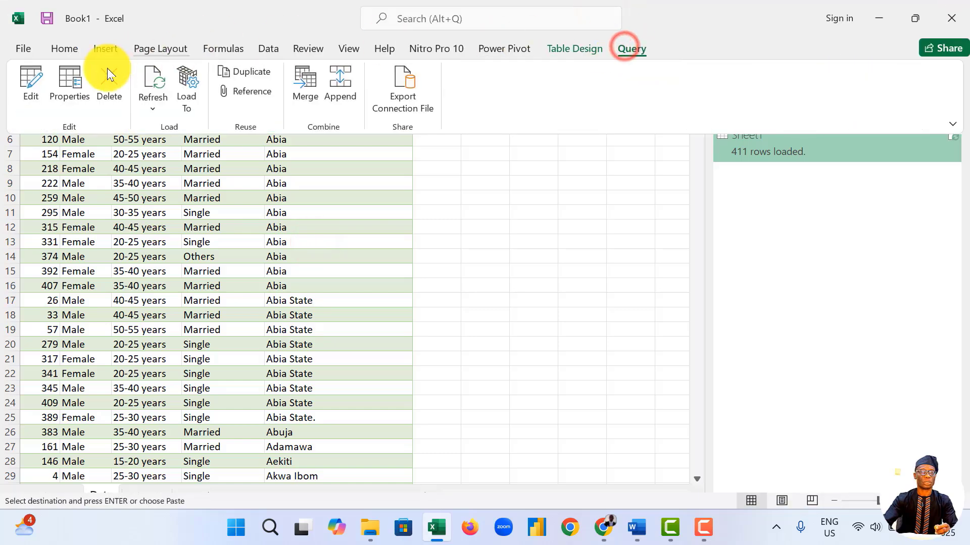
click(31, 80)
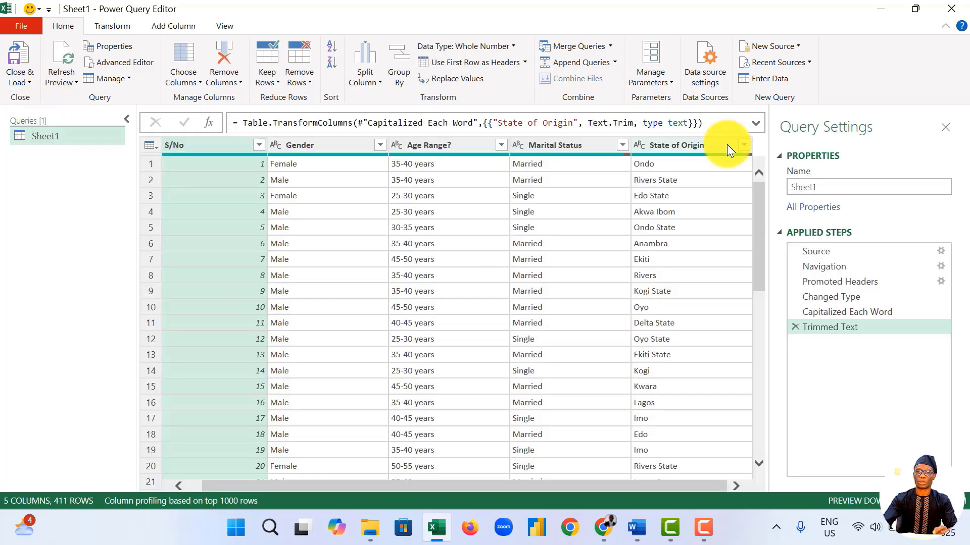
Step: Rename the State of Origin column as State
double_click(710, 147)
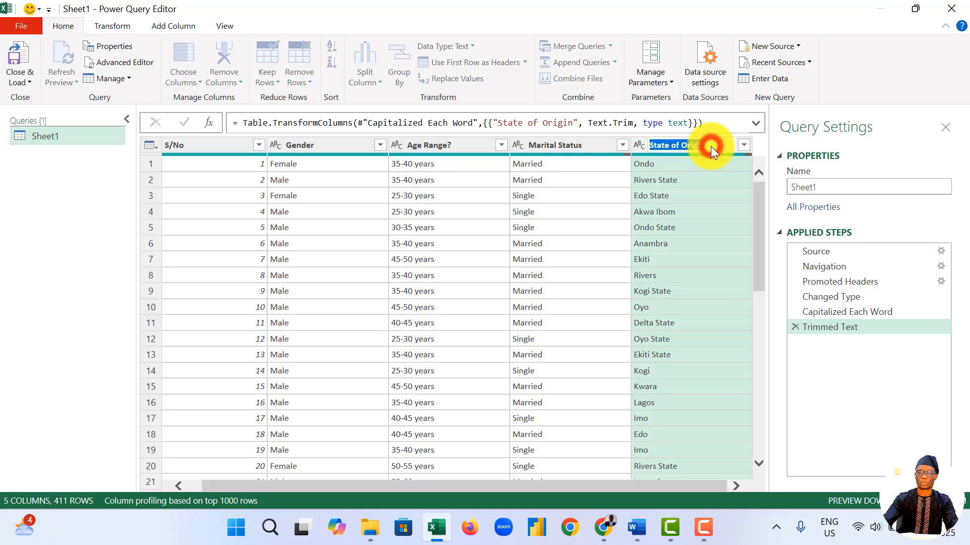
text(State)
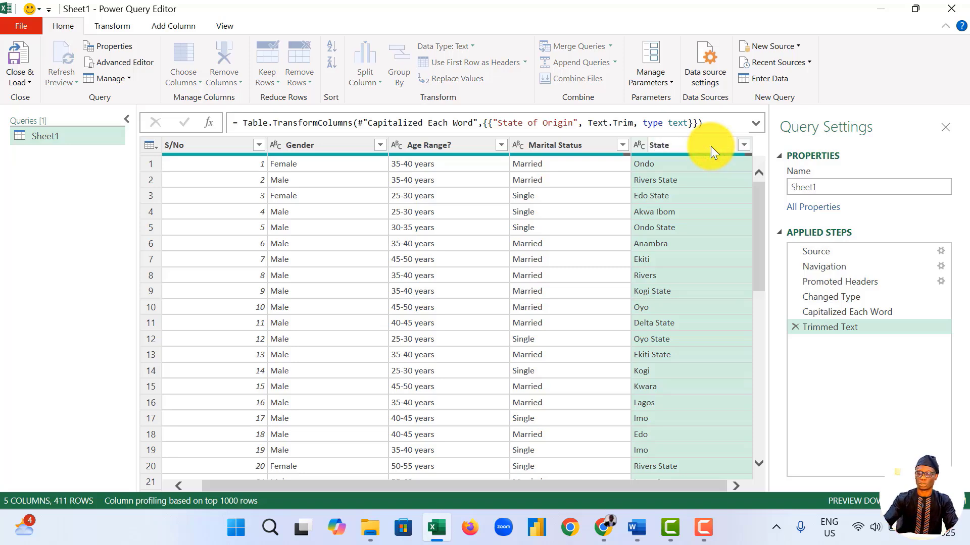
key(Return)
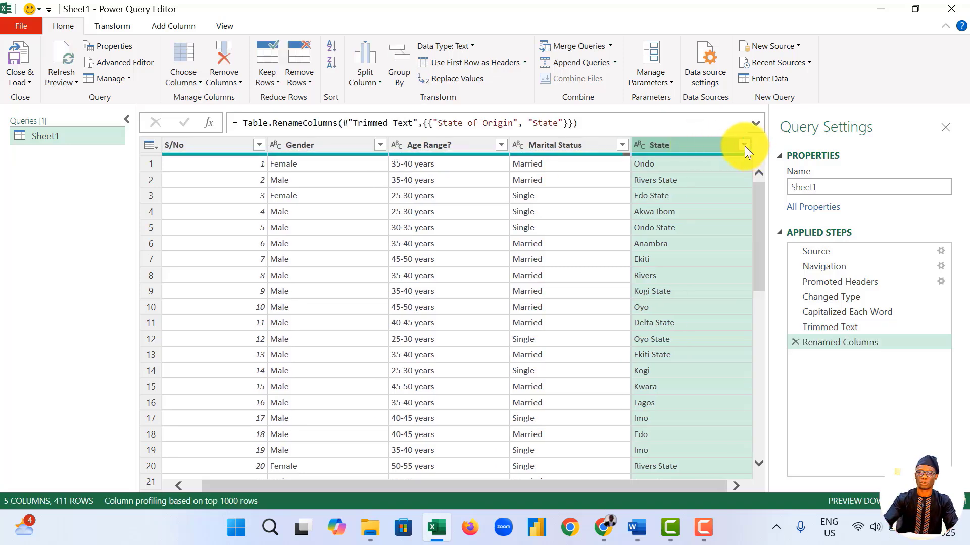
Step: Check the distinct values in the State column and replace "Abeokuta, Ogun State" with "Ogun"
click(744, 146)
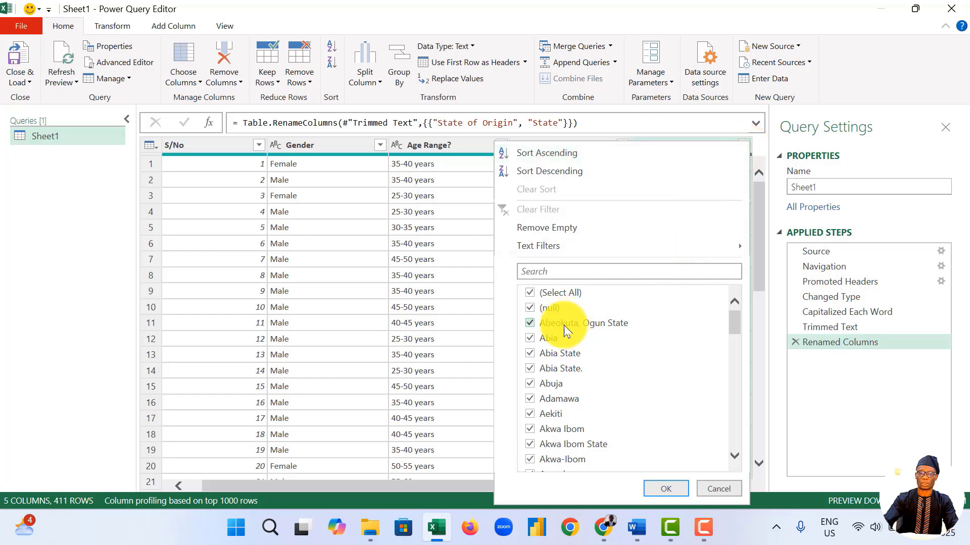
click(695, 144)
right_click(696, 144)
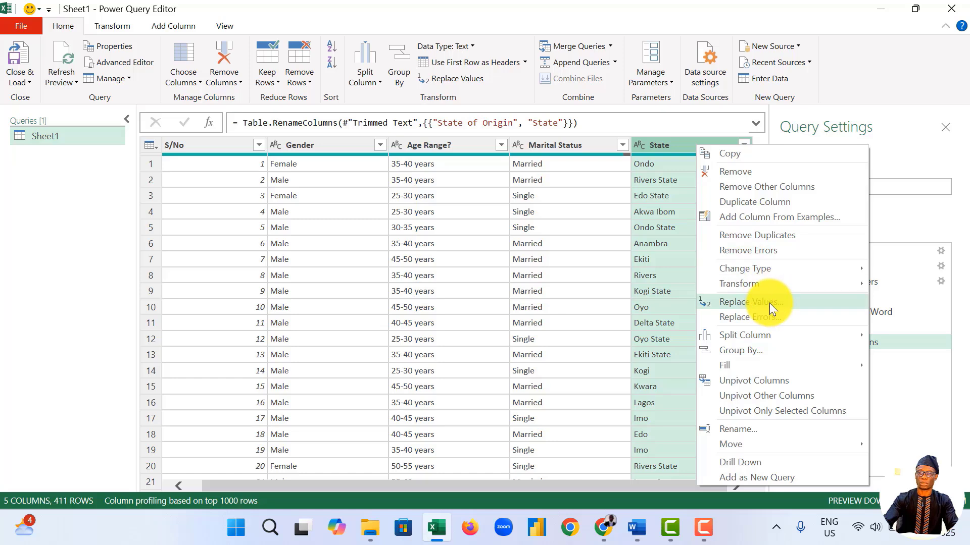
click(769, 302)
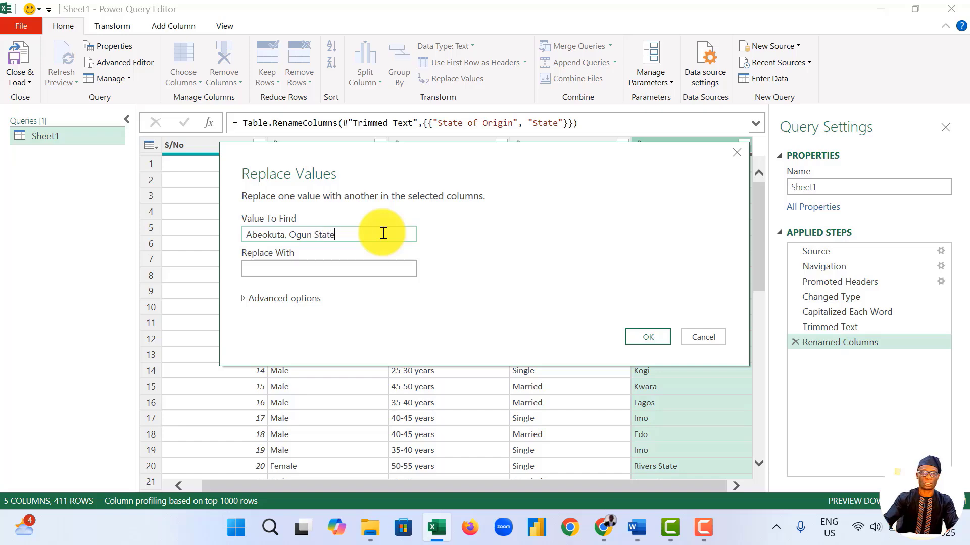
click(352, 268)
text(Og)
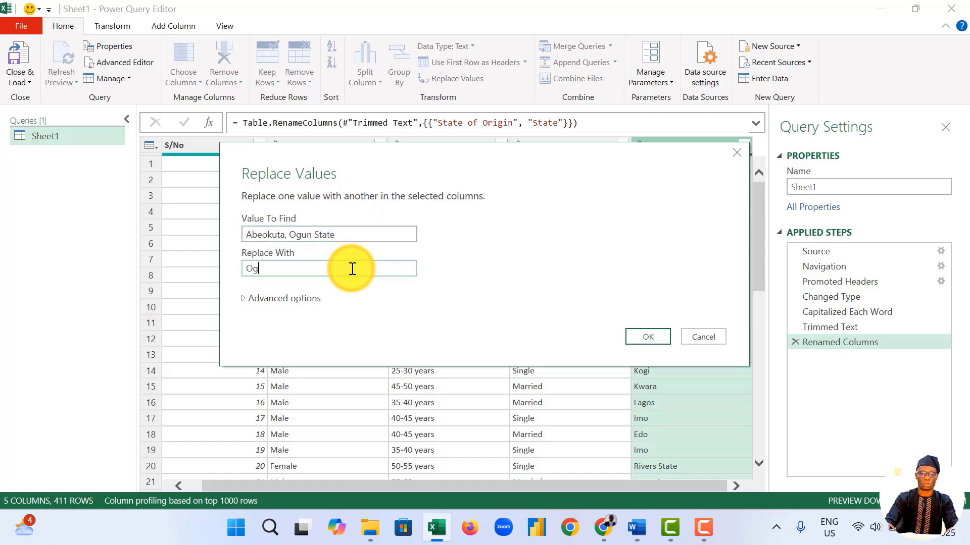
text(un)
click(646, 334)
Step: Recheck the distinct State values and replace "Abia State" with "Abia", matching entire cell contents
right_click(686, 146)
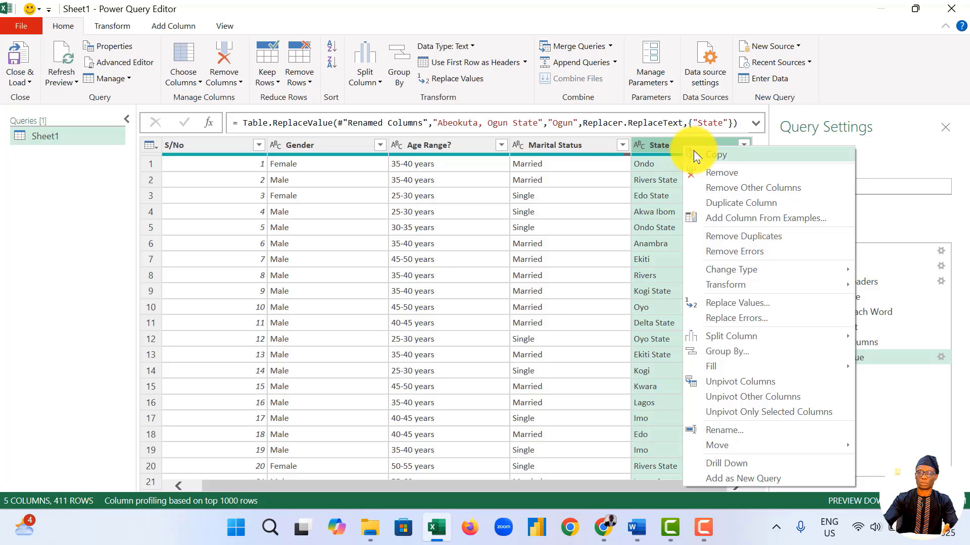
click(651, 144)
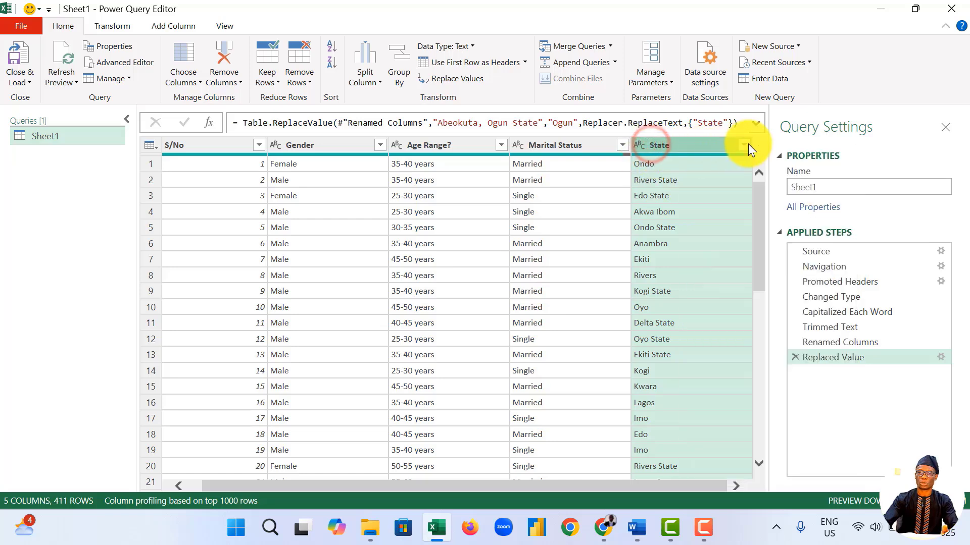
click(746, 146)
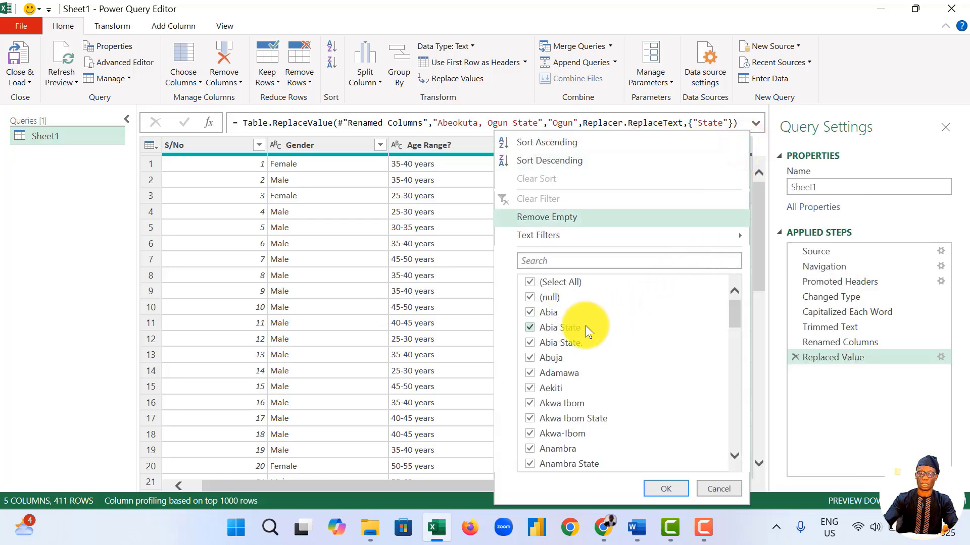
click(466, 293)
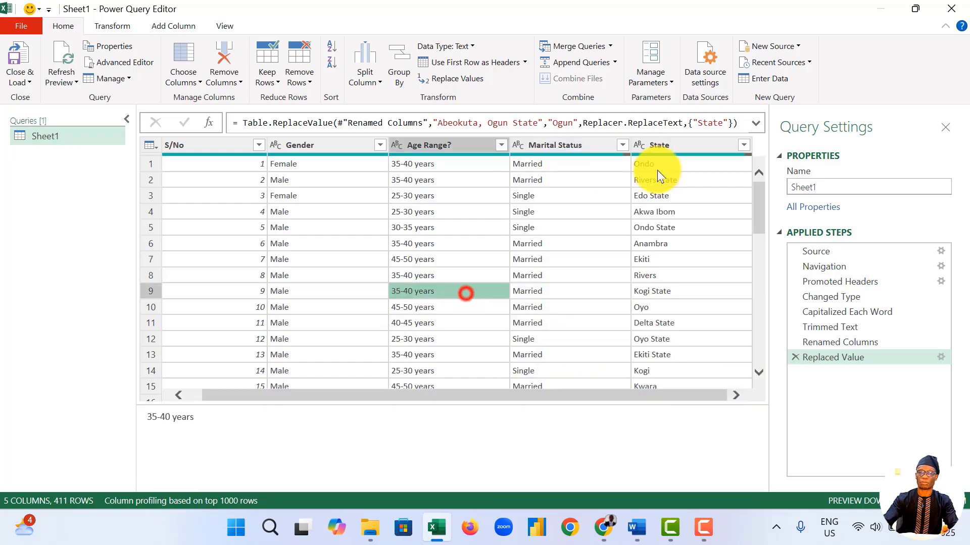
right_click(685, 151)
click(759, 301)
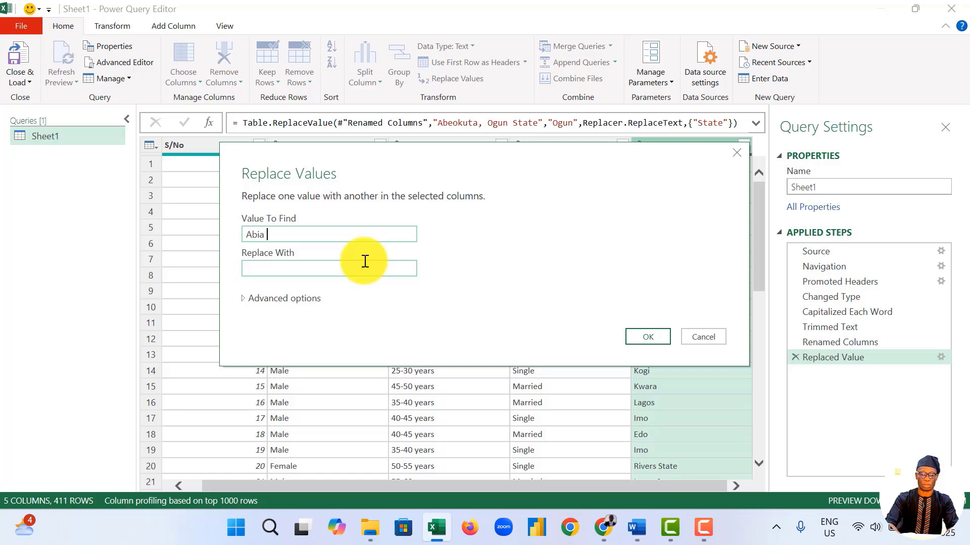
click(357, 265)
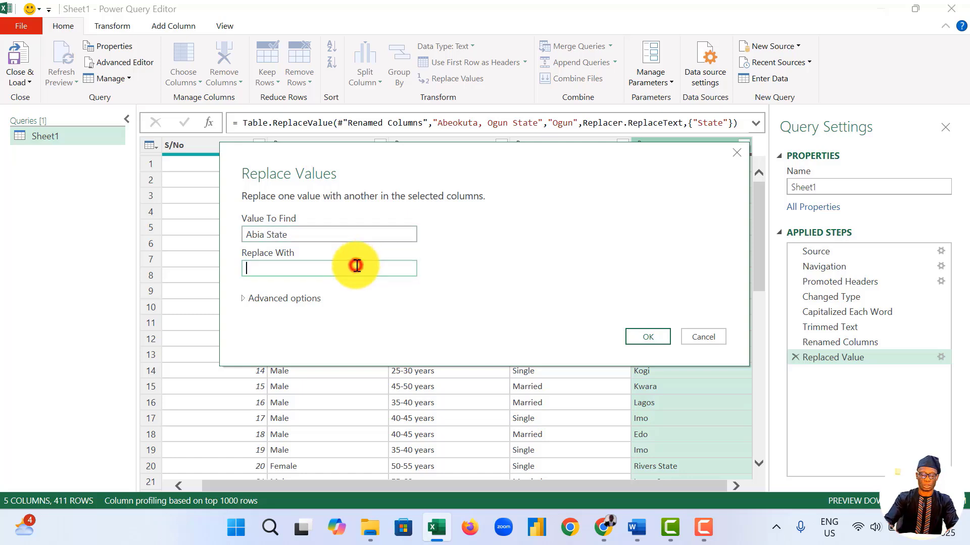
text(Abia)
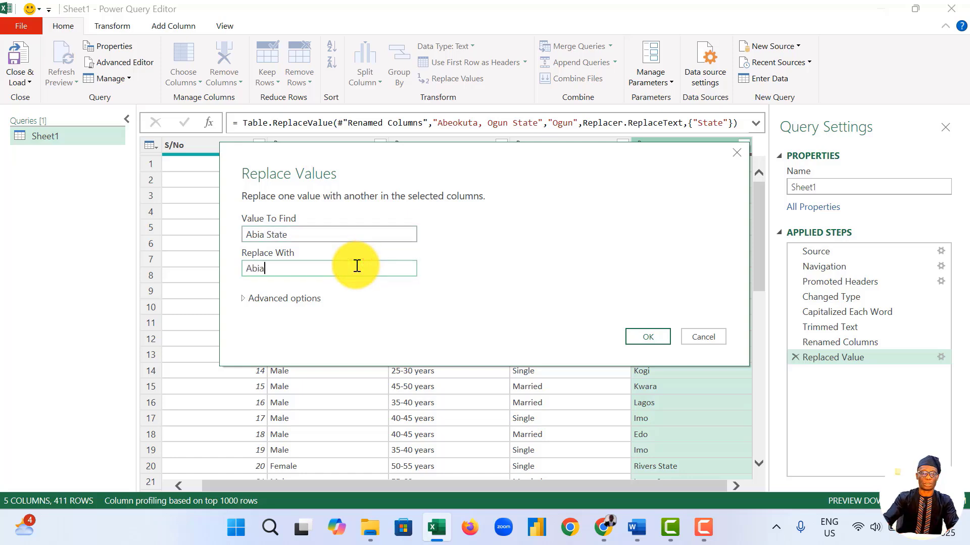
click(244, 298)
click(246, 314)
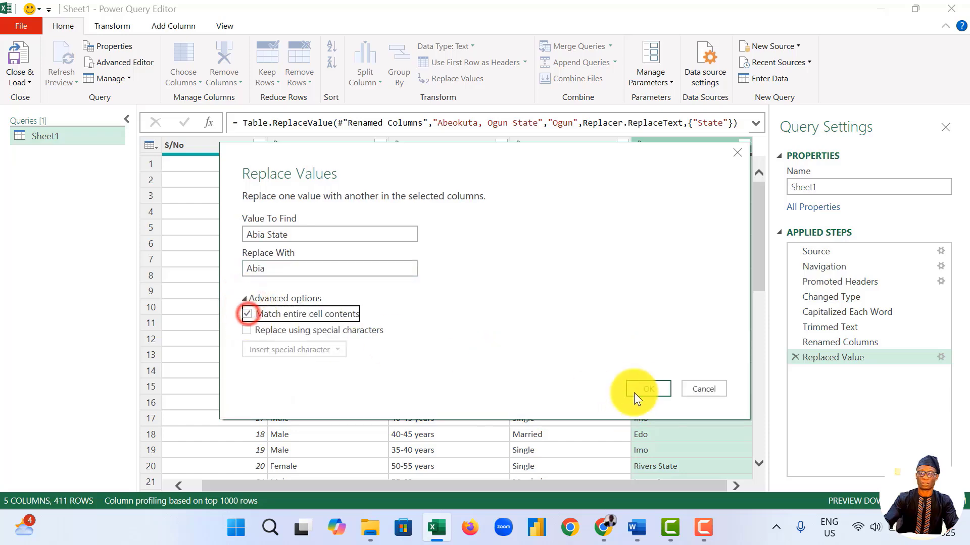
click(639, 388)
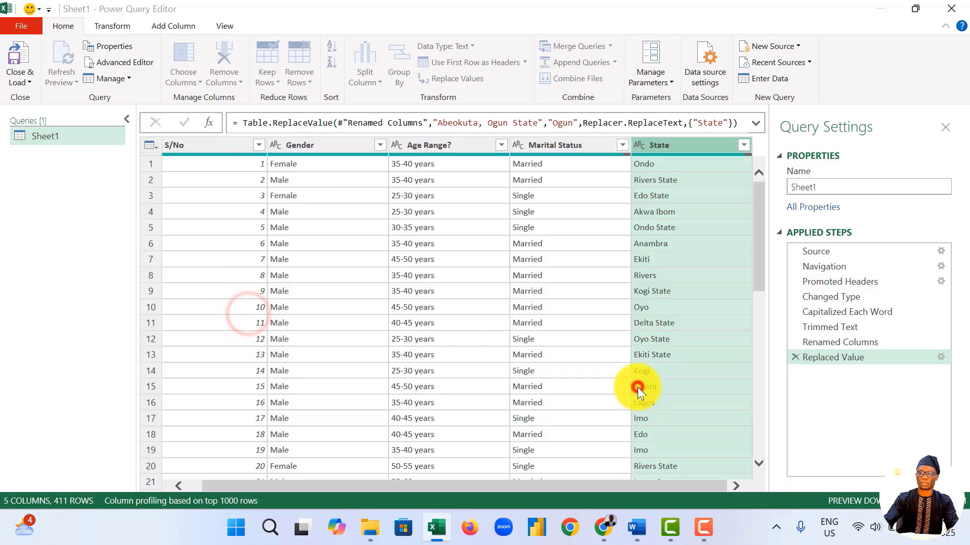
Step: Replace "Abia State." with "Abia" in the State column
right_click(697, 146)
click(780, 304)
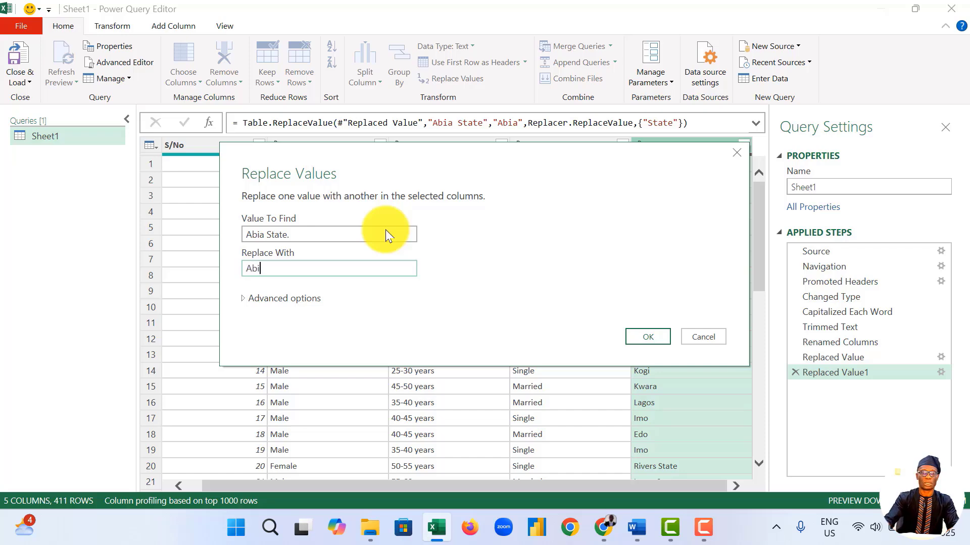
click(636, 337)
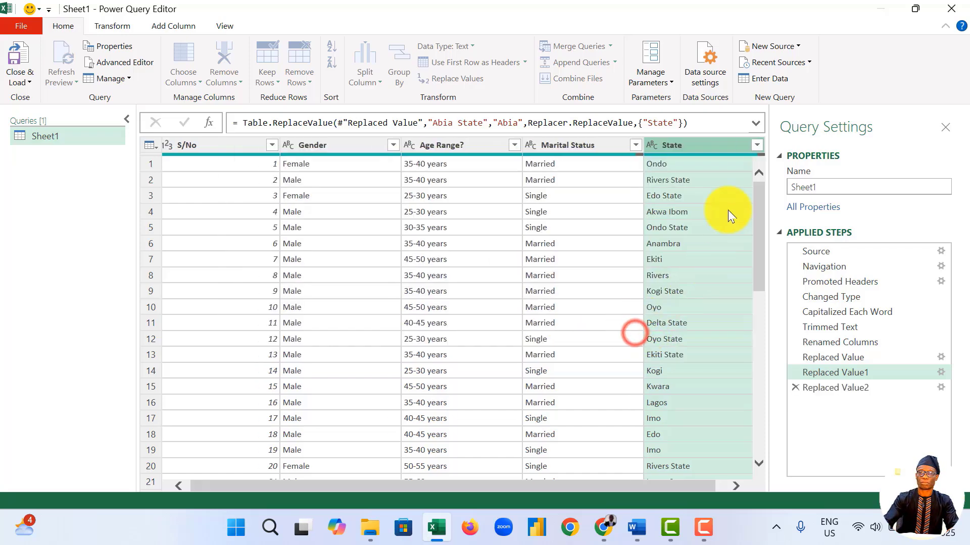
Step: Delete the two Abia replacement steps from the applied steps, keeping the Abeokuta, Ogun State replacement
click(459, 145)
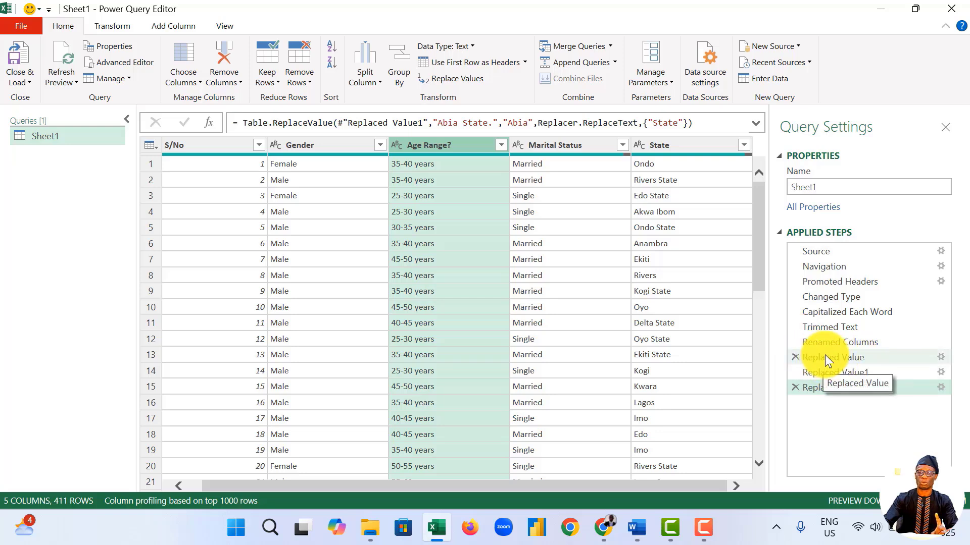
click(795, 387)
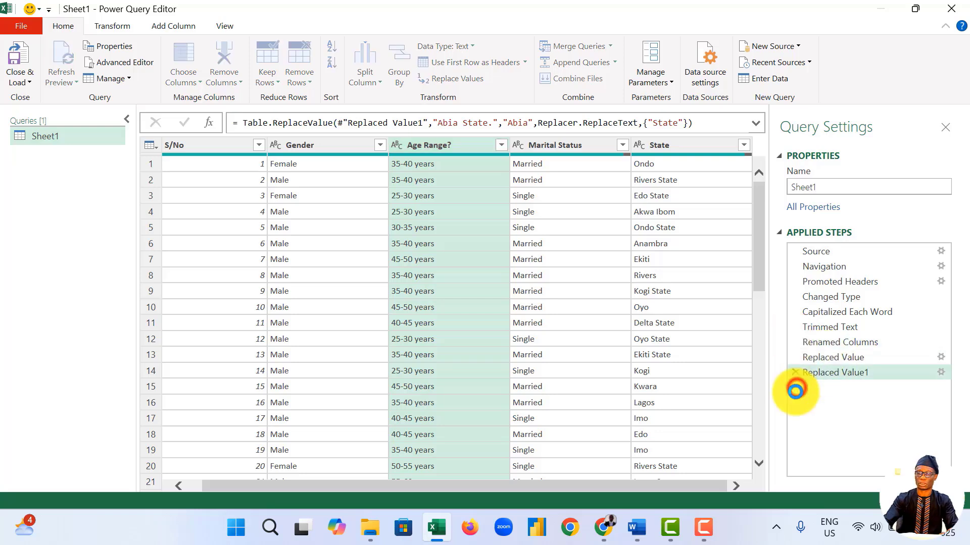
click(795, 373)
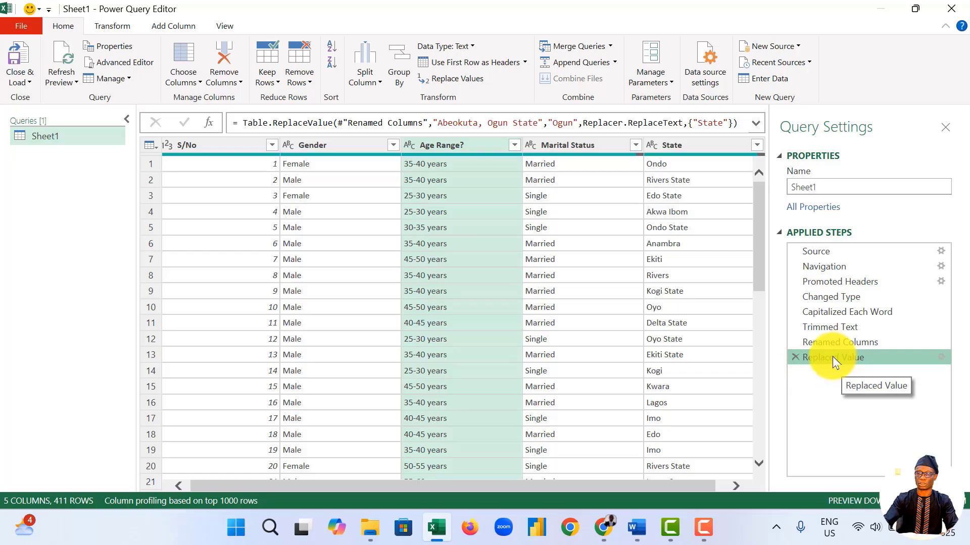
Step: Open the query's M code in the Advanced Editor and put the "Abeokuta, Ogun State","Ogun" and Replacer.ReplaceText arguments of Replaced Value on separate lines
click(124, 64)
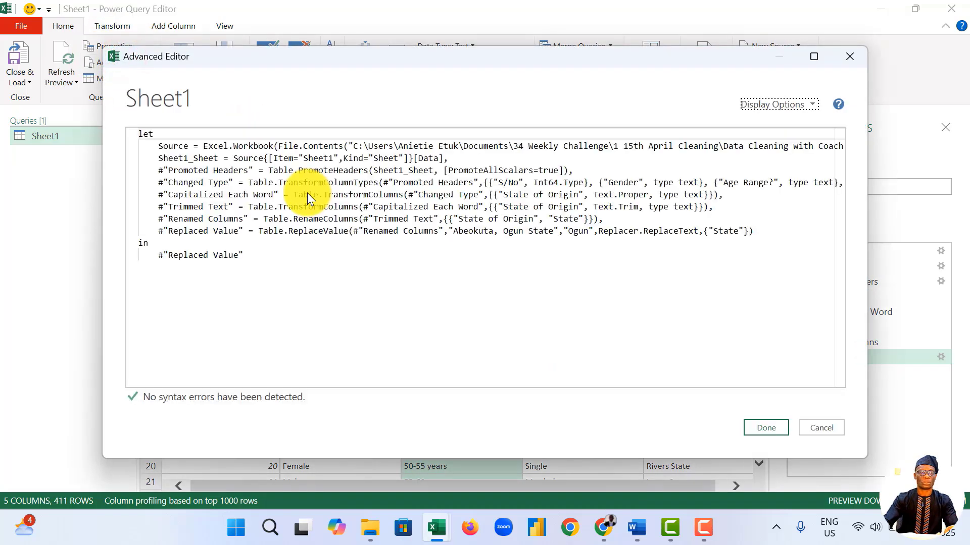
drag(760, 231, 164, 231)
key(Down)
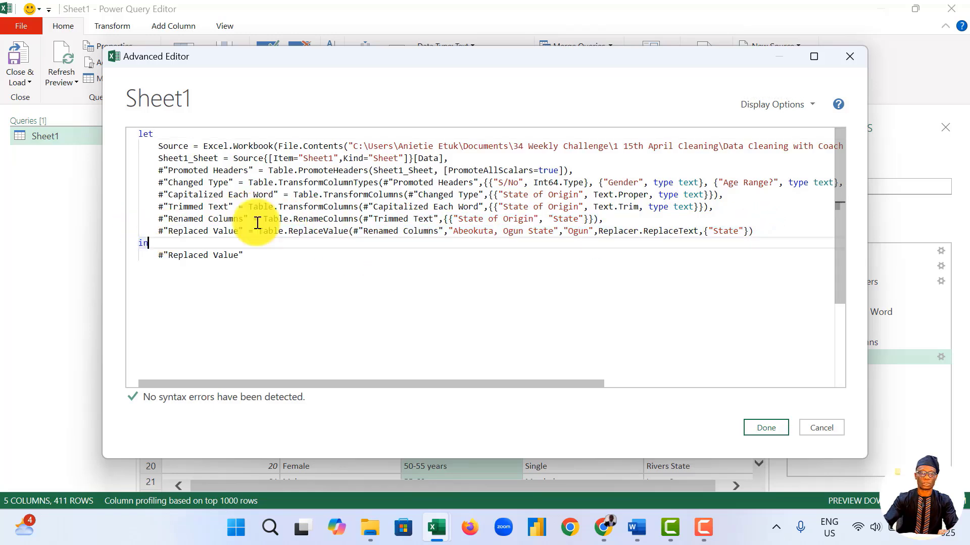
click(597, 231)
key(Return)
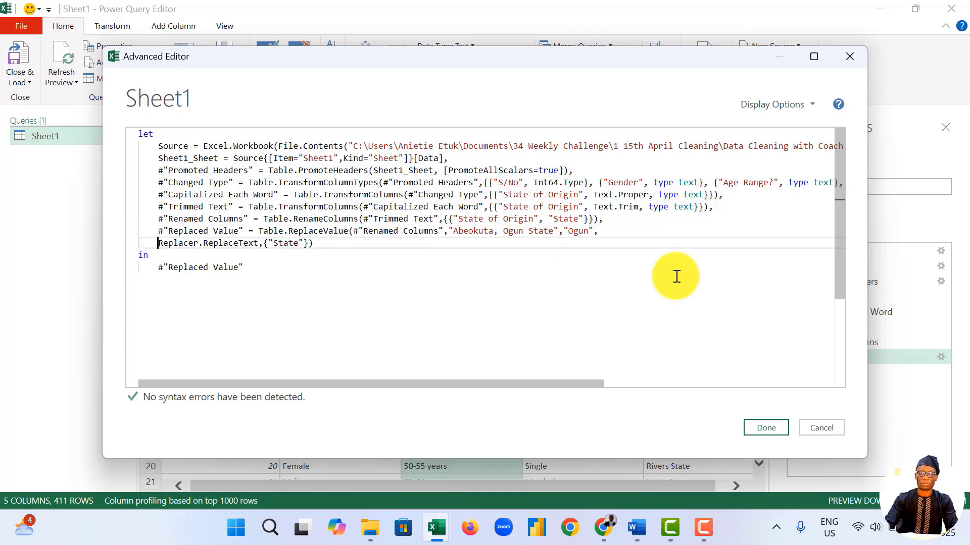
key(Return)
key(Return)
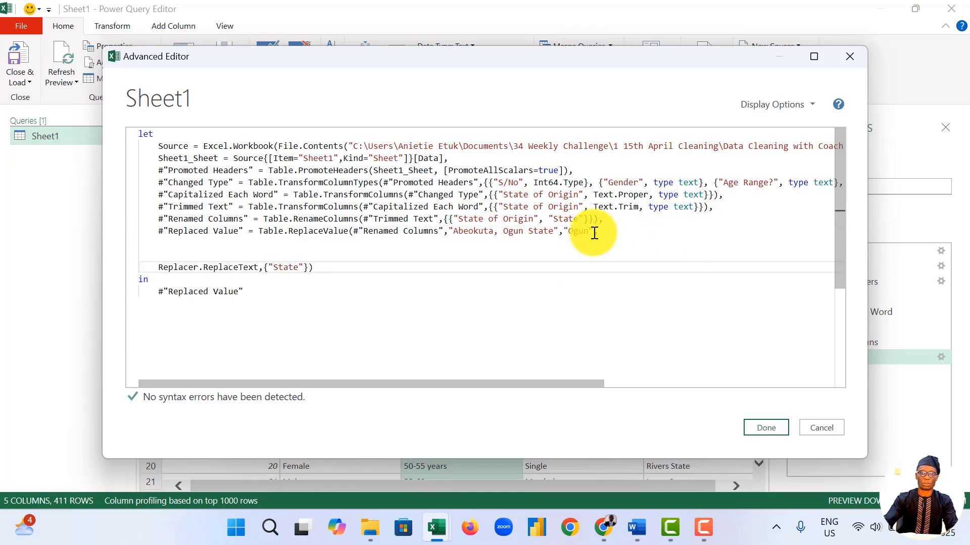
click(448, 231)
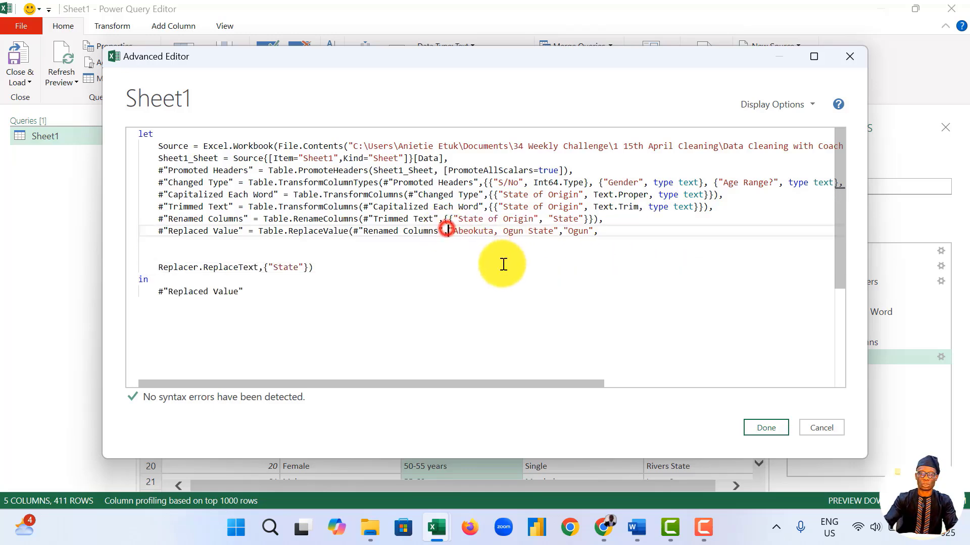
key(Return)
key(Return)
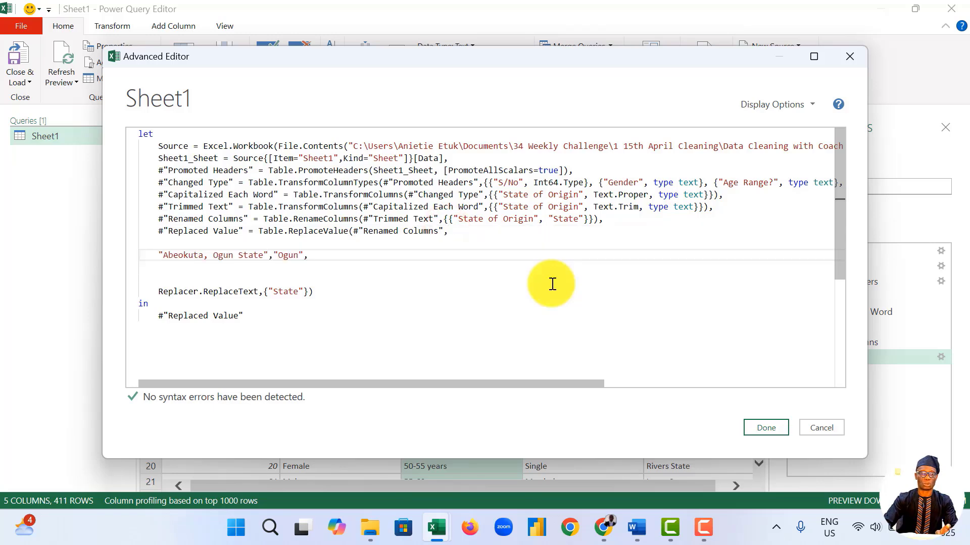
Step: Paste the copied list of unique State of Origin values below the "Abeokuta, Ogun State","Ogun" line as a reference
click(168, 270)
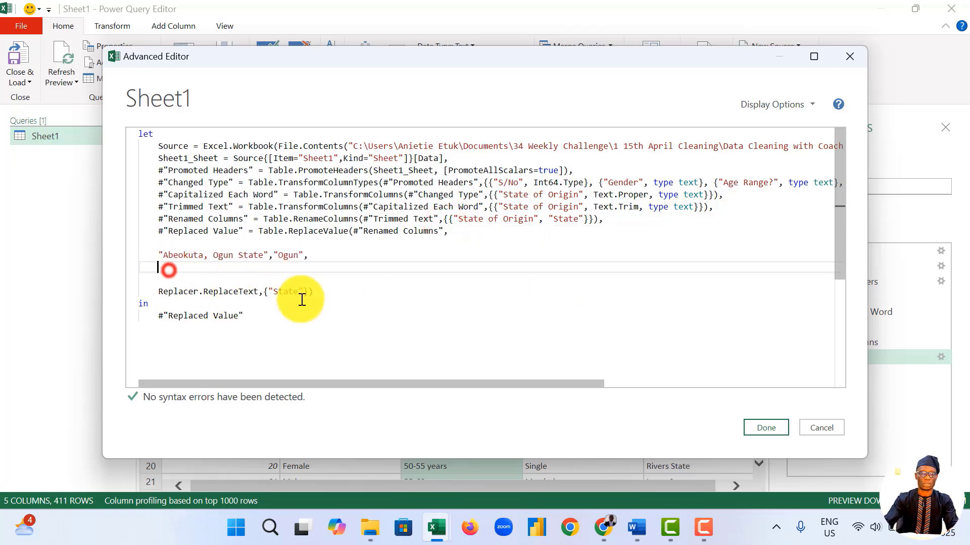
key(ctrl+v)
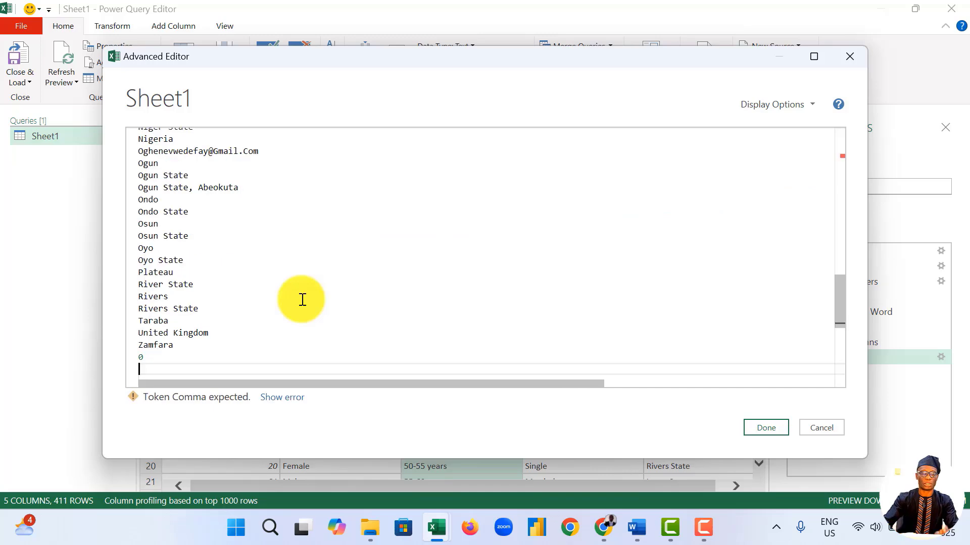
scroll(302, 300, up, 20)
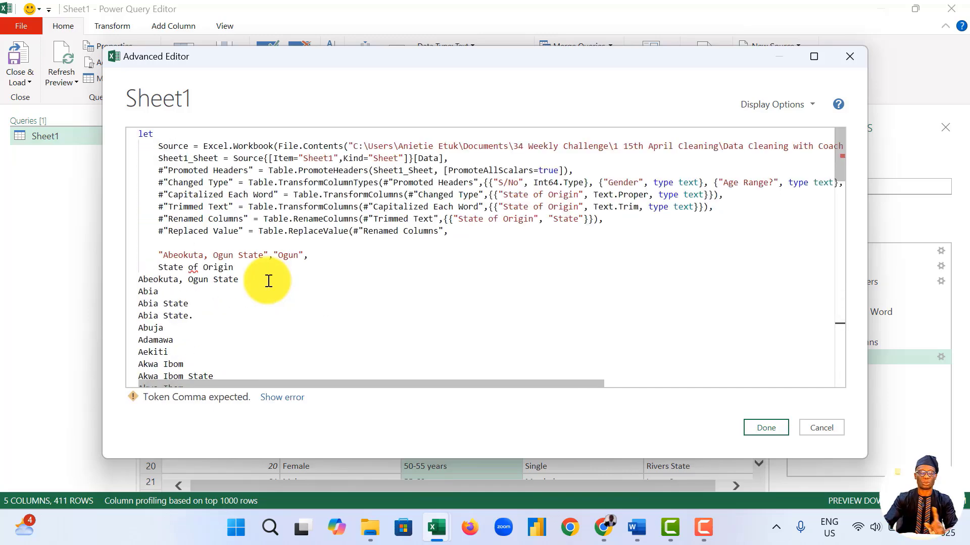
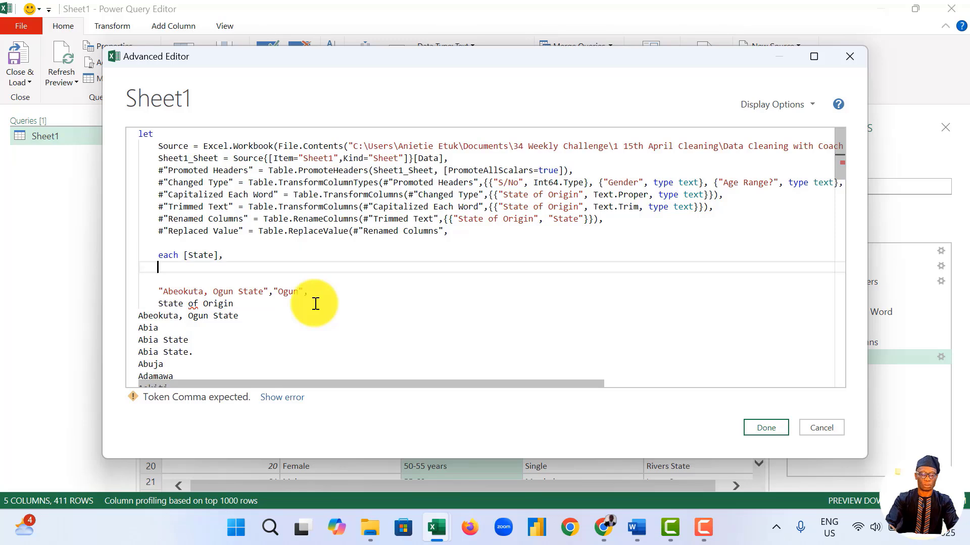
Step: Below each [State], add the condition each if [State] = "Abeokuta, Ogun State" then "Ogun"
text(each if )
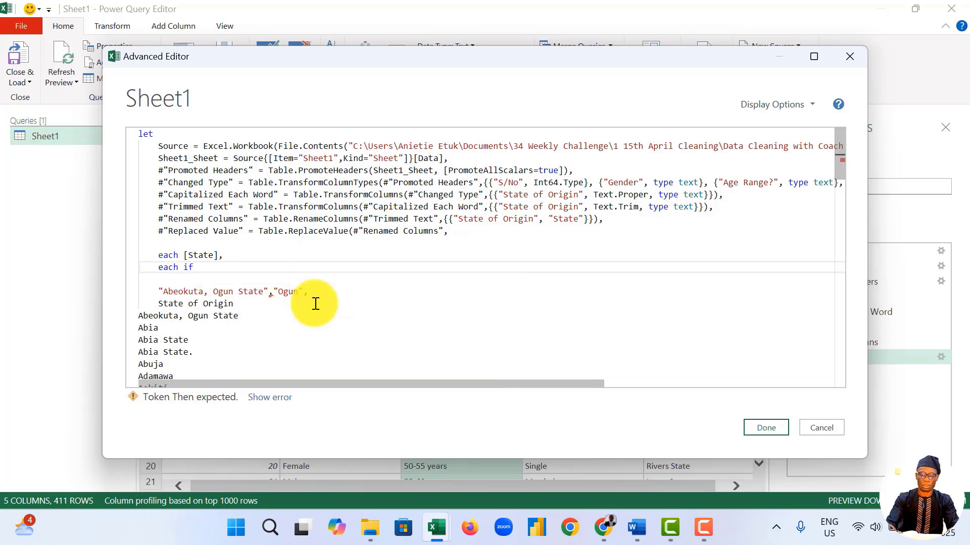
text([ST)
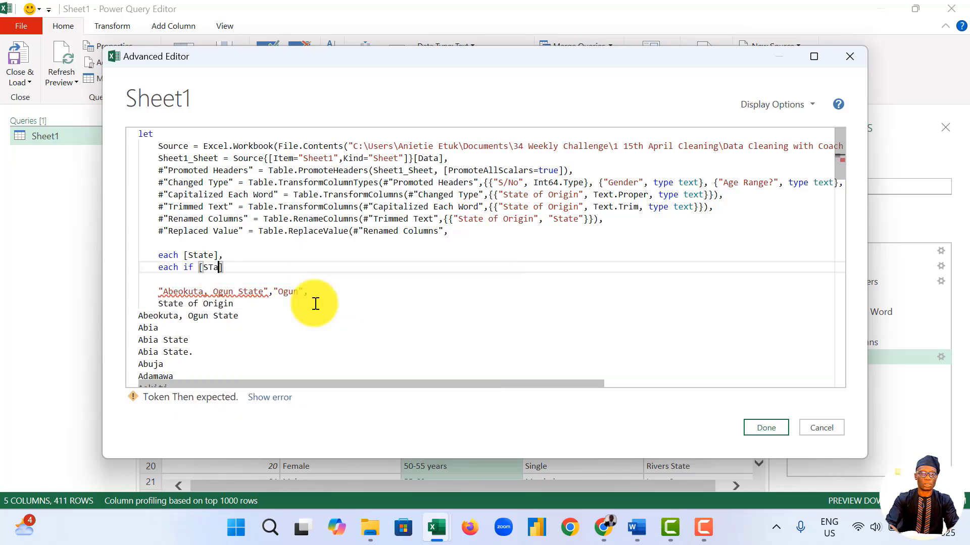
text(ate] = ")
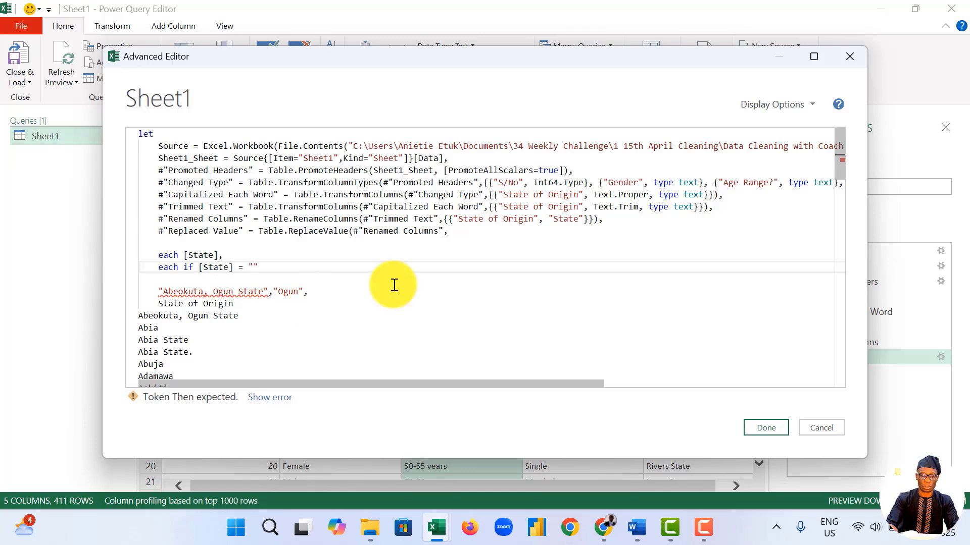
text(Abeokuta, Ogun State)
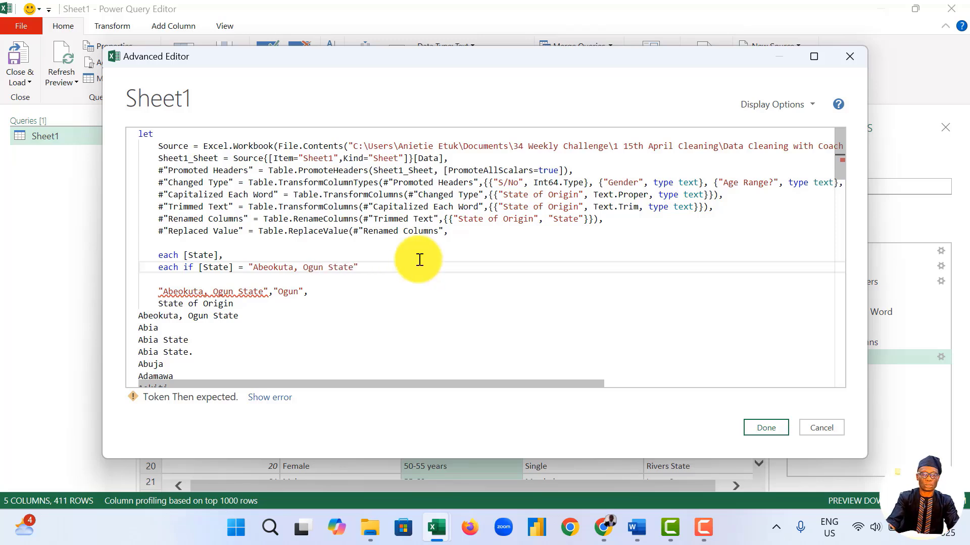
click(306, 267)
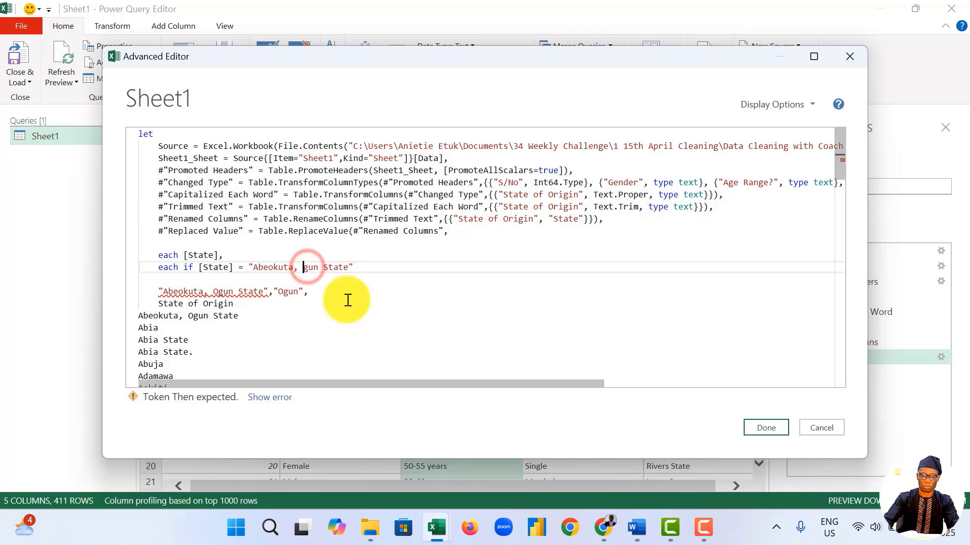
click(380, 263)
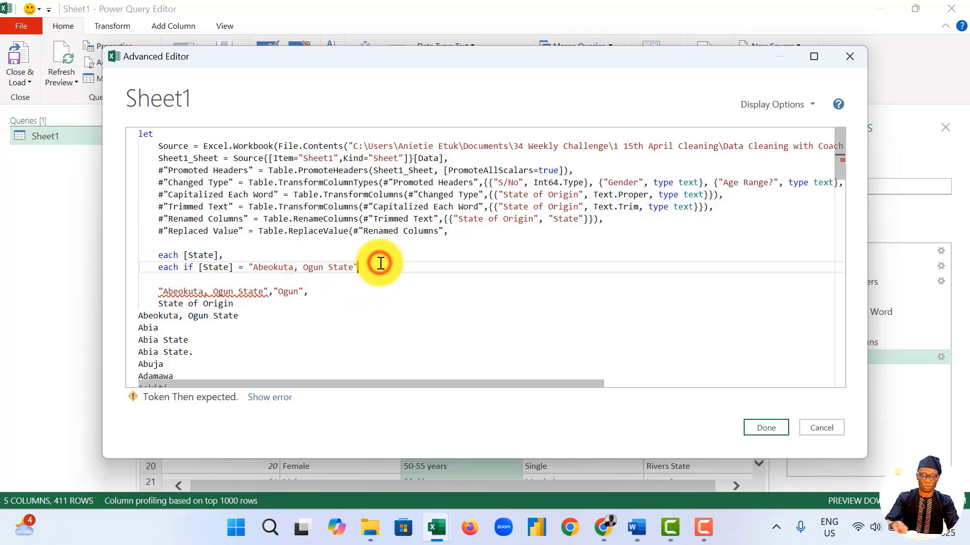
text(then )
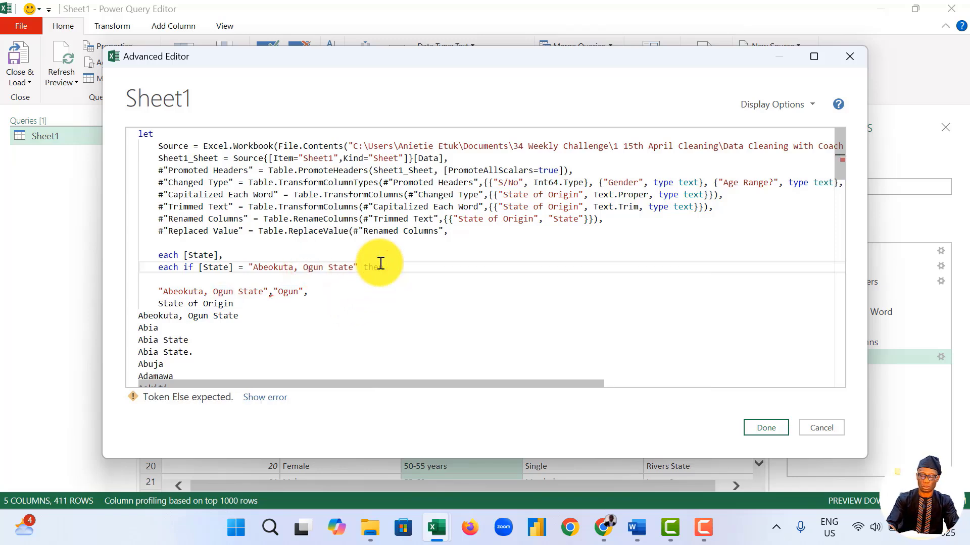
text("Ogun")
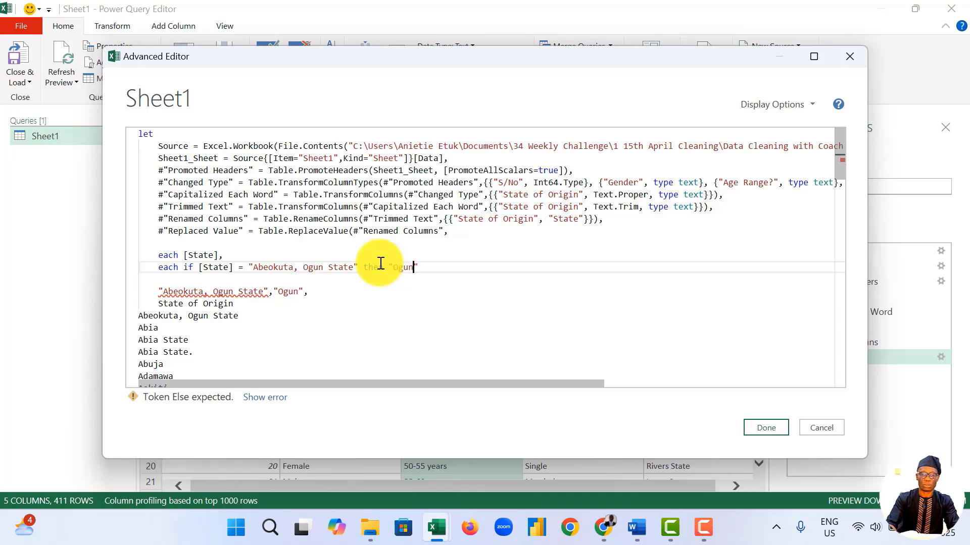
text(Ogun")
Step: Add the branch else if [State] = "Abia State" then "Abia" and delete the leftover lines above the pasted Abia entry
key(Return)
text(else if )
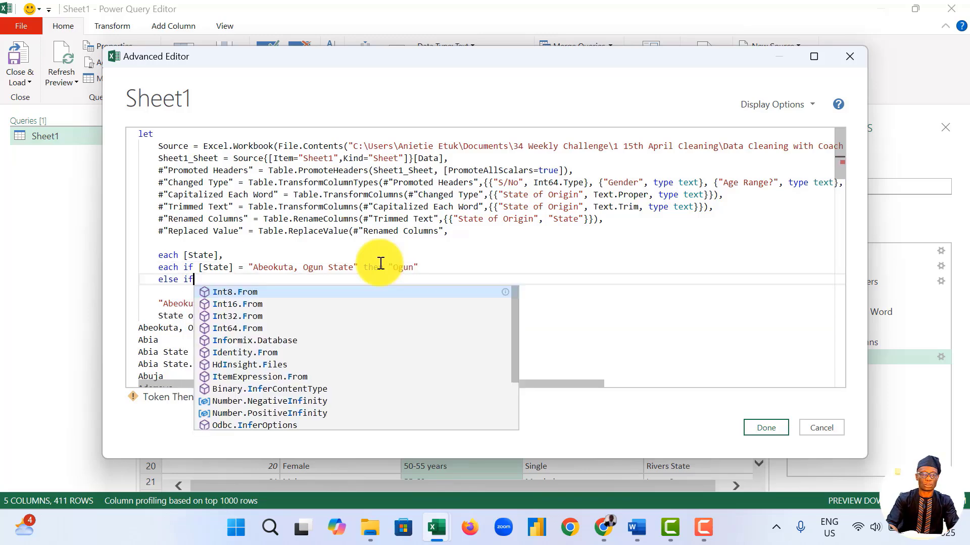
text([)
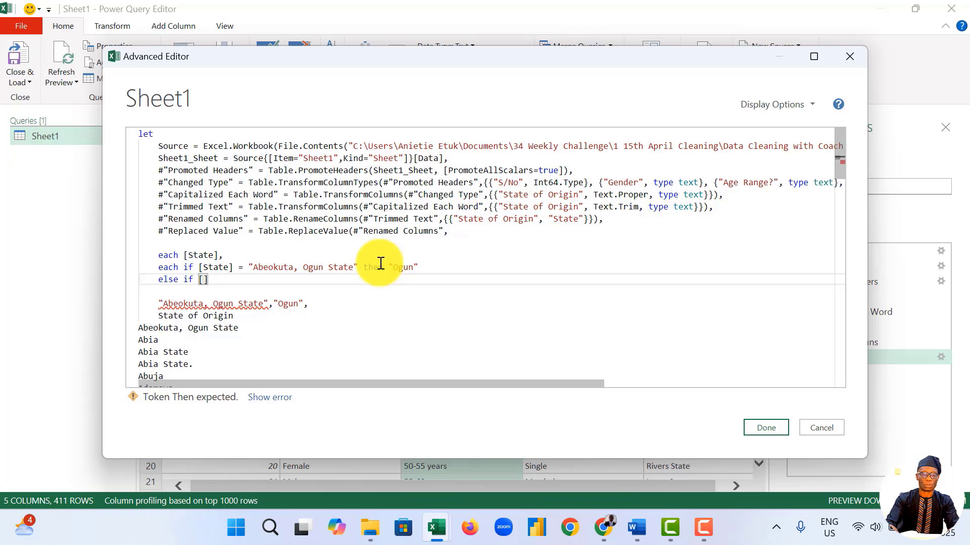
text(State])
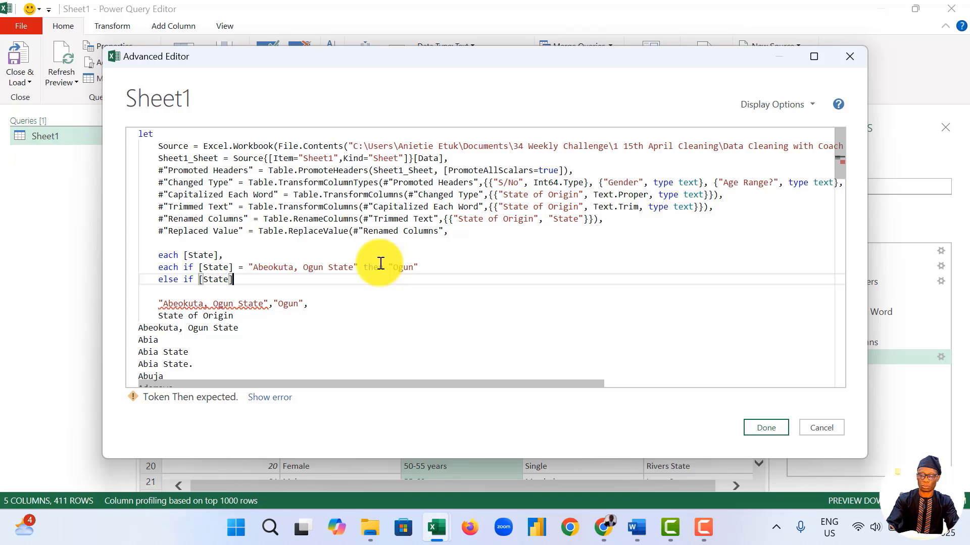
text( =)
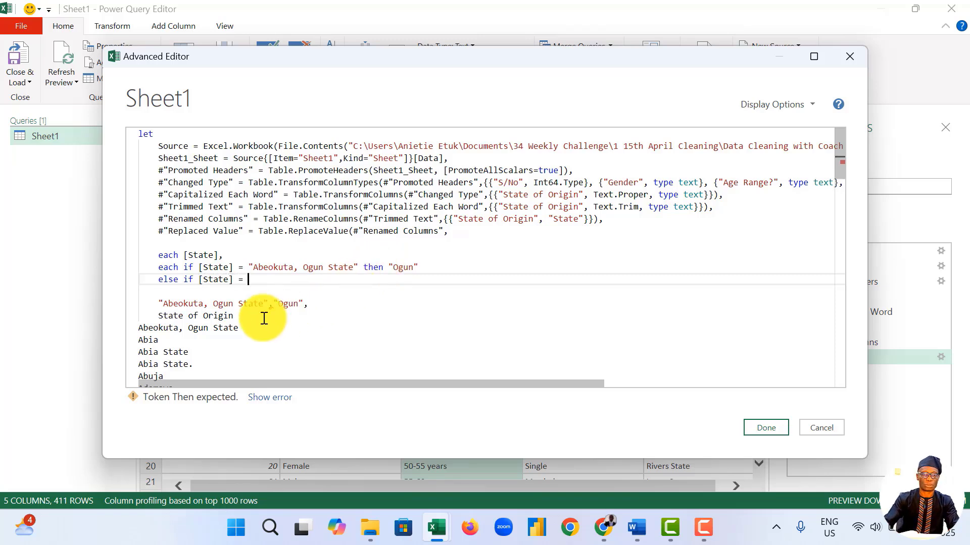
drag(247, 323, 157, 300)
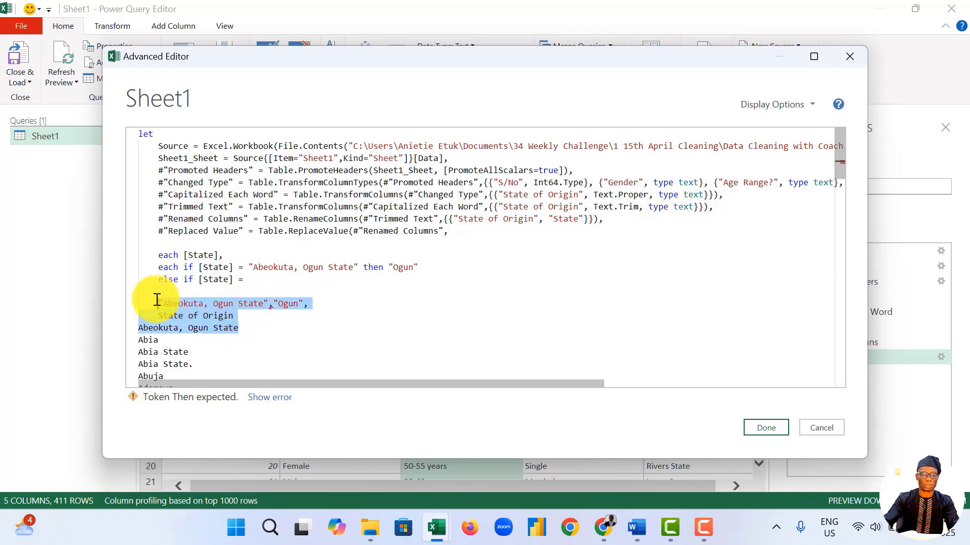
key(BackSpace)
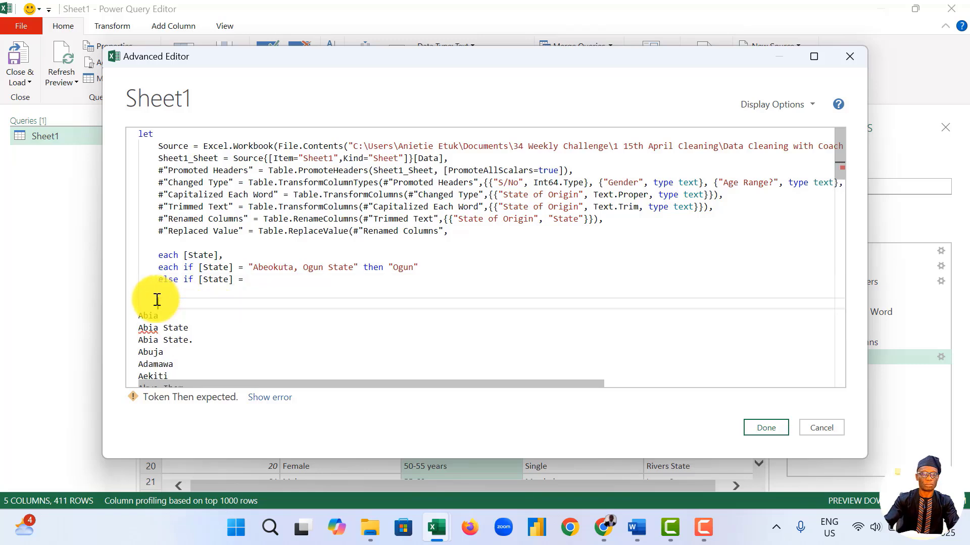
click(257, 279)
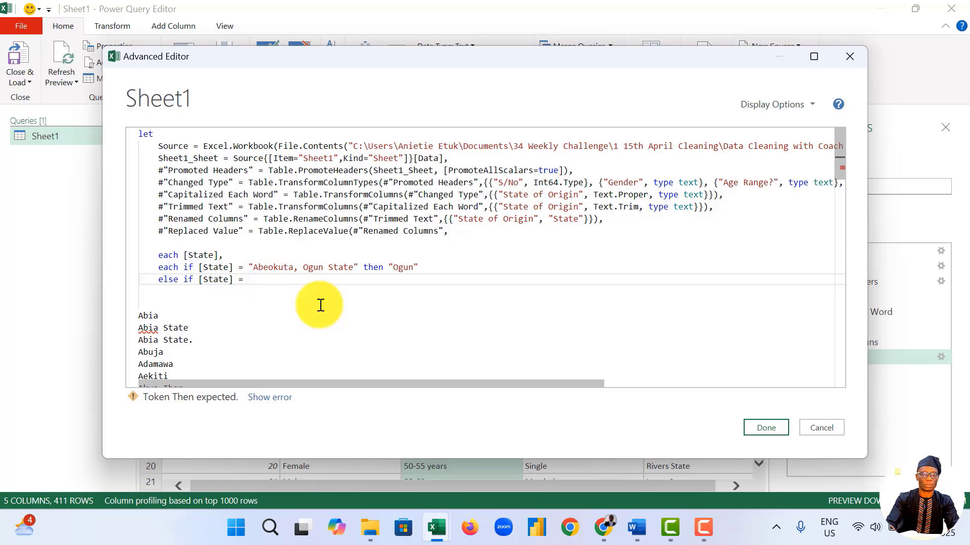
text("Abia State)
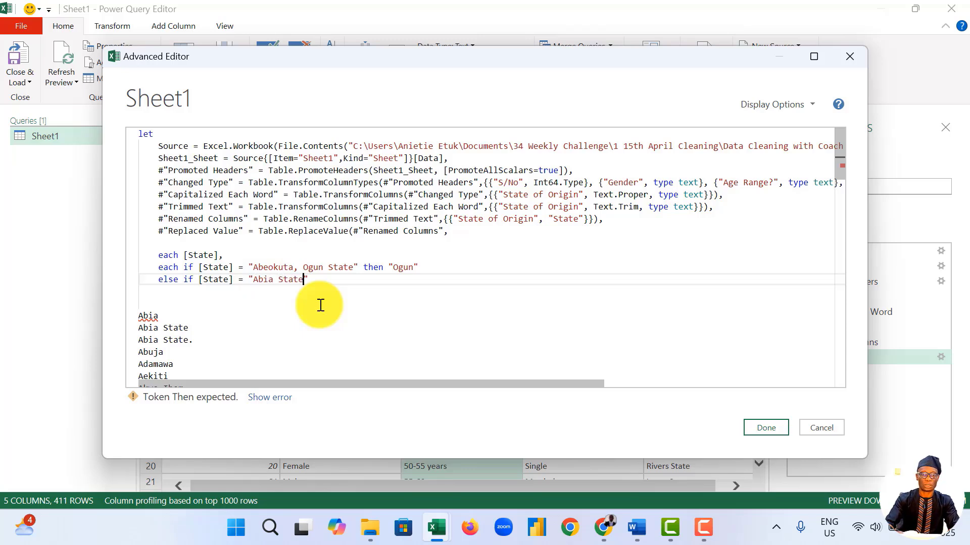
text(" then )
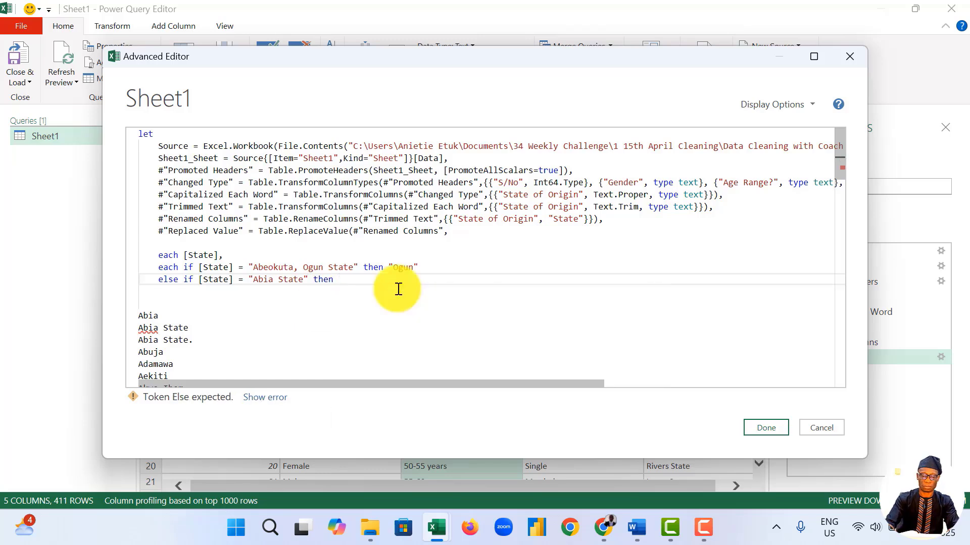
text("Abia)
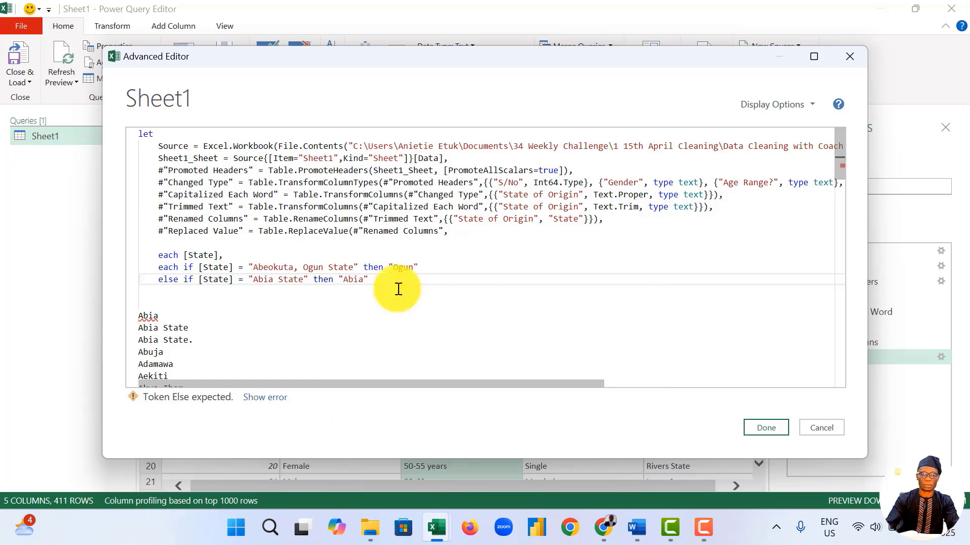
Step: Below the "Abia State" line, add the branch else if [State] = "Abia State." then "Abia"
key(Return)
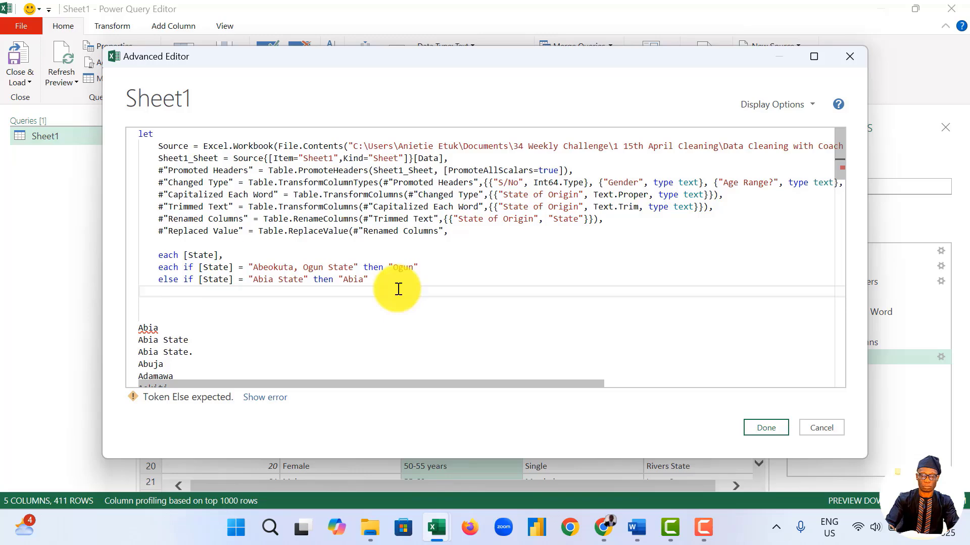
text(el)
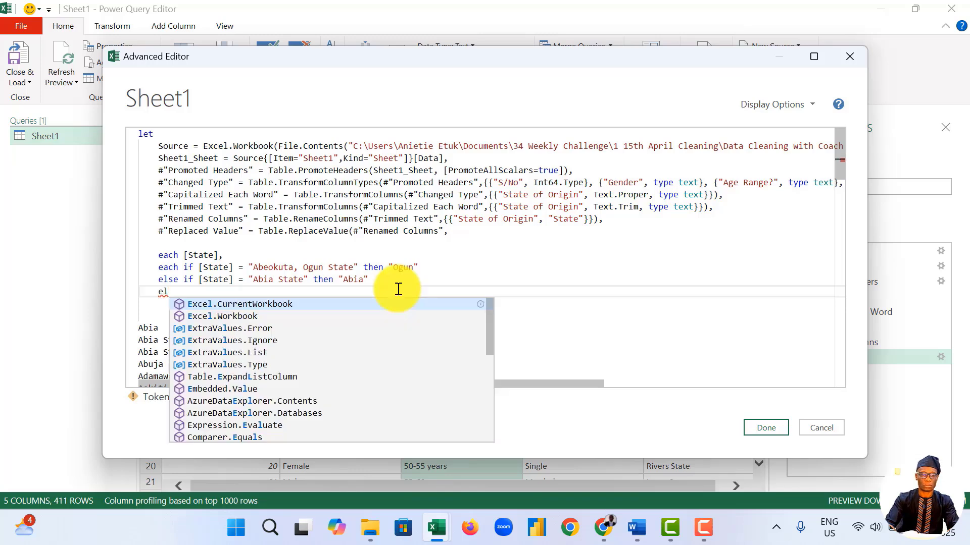
text(se if )
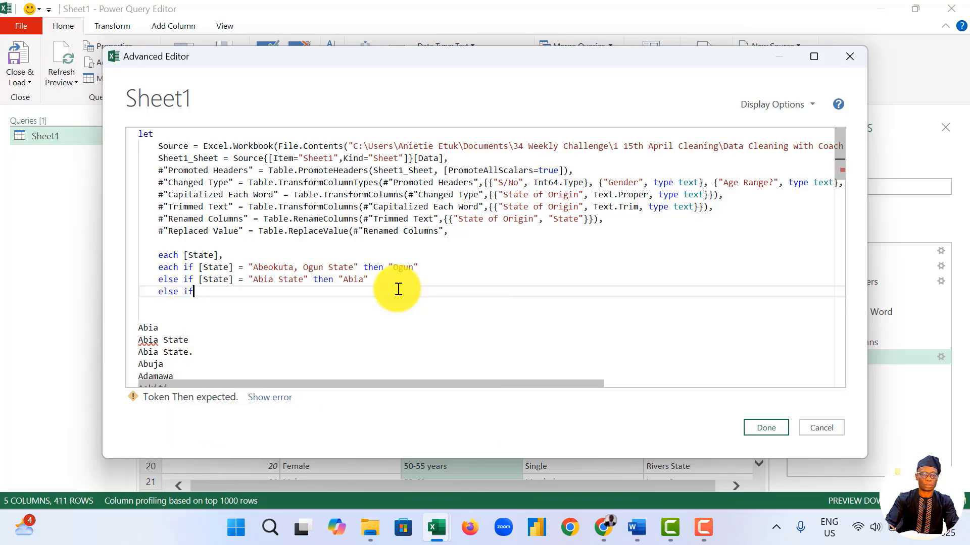
text([State)
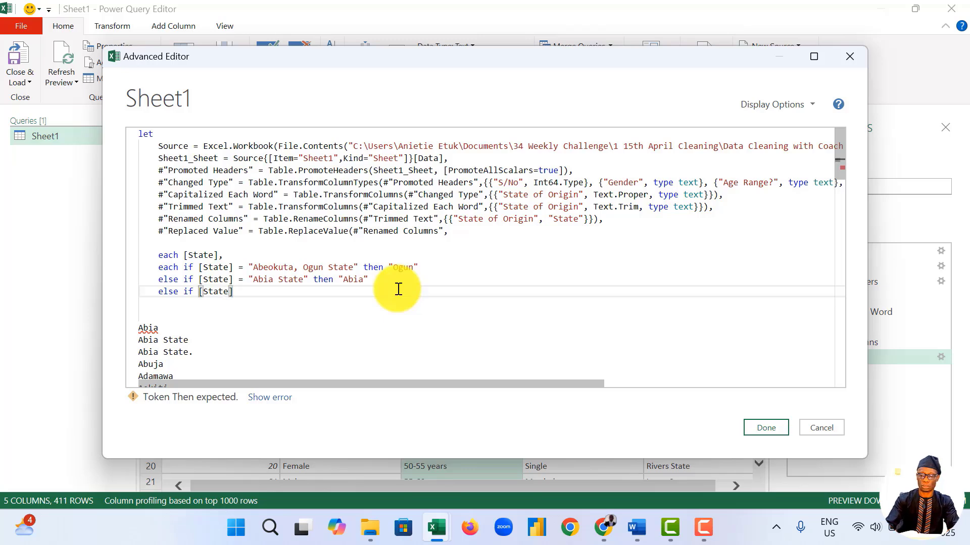
text(] = )
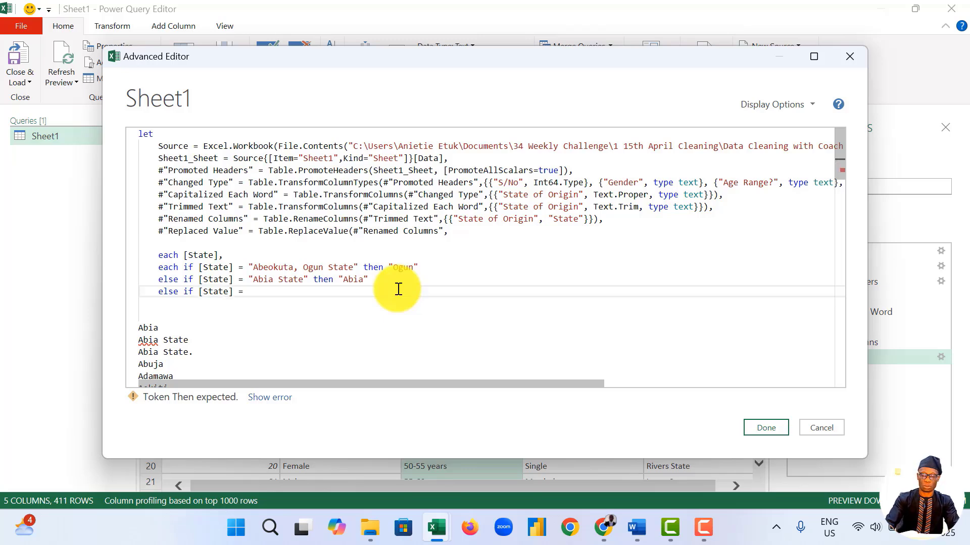
text("A)
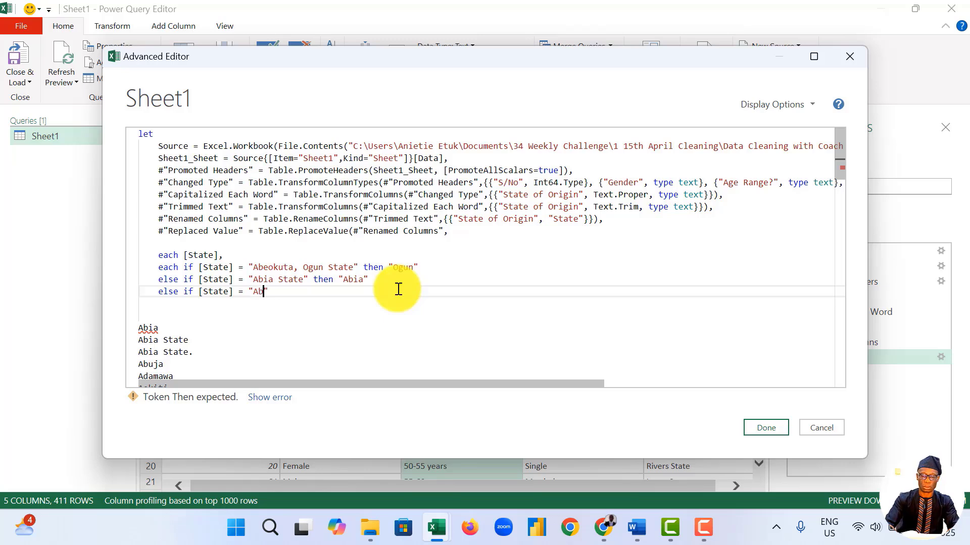
text(bia State)
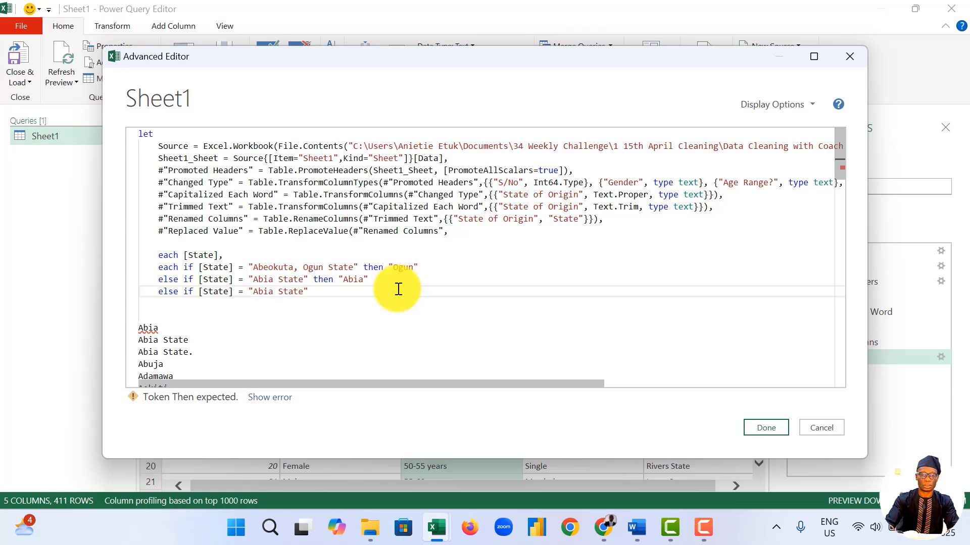
text(." then "Abia)
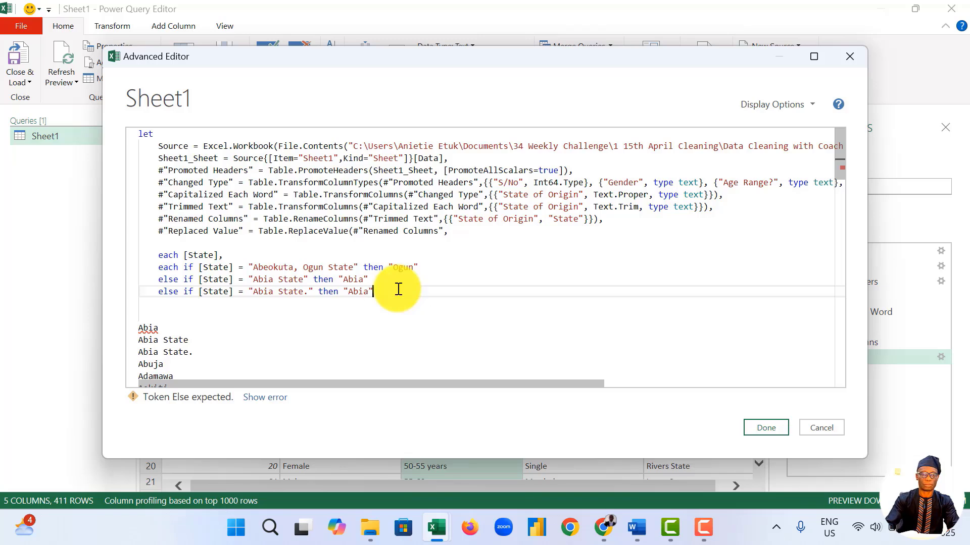
key(Return)
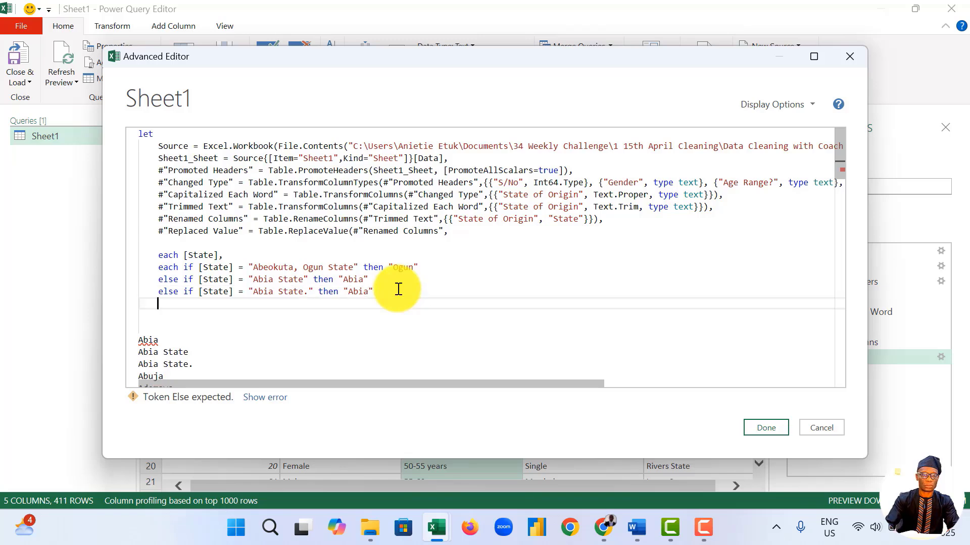
Step: Delete the Abia through Adamawa entries and the extra blank lines above them from the pasted reference list
scroll(398, 288, down, 1)
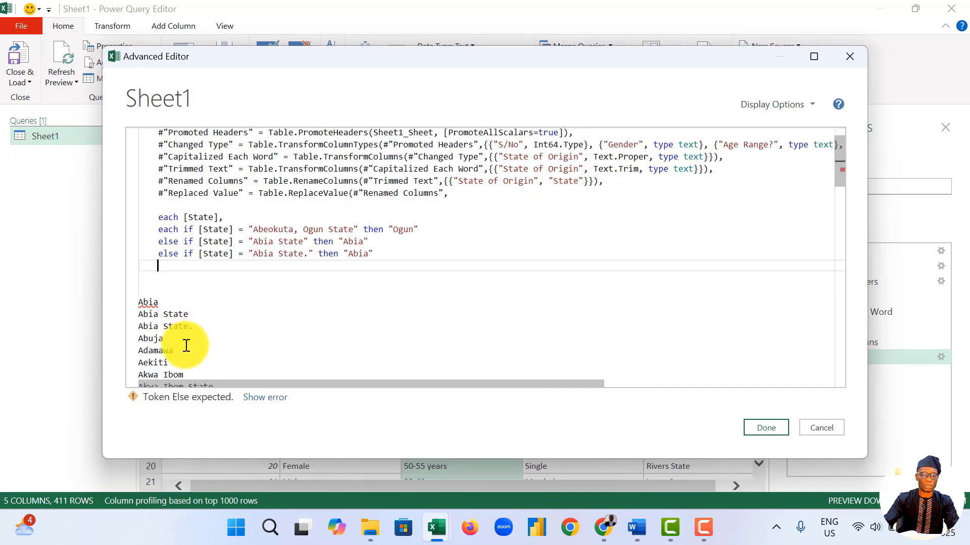
drag(182, 346, 139, 278)
key(BackSpace)
Step: Duplicate the else if [State] = "Abia State." then "Abia" branch on a new line directly below it
drag(374, 254, 157, 255)
key(ctrl+c)
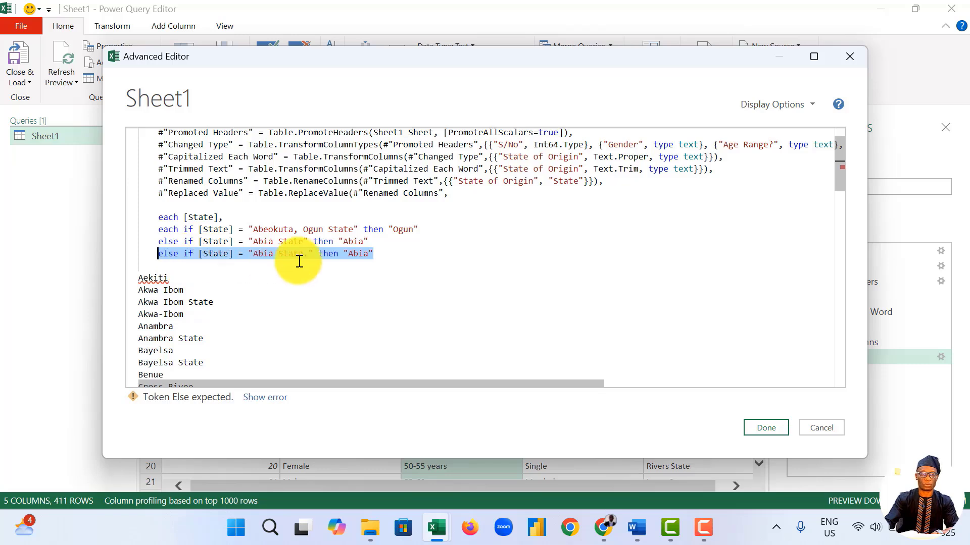
click(393, 253)
key(Return)
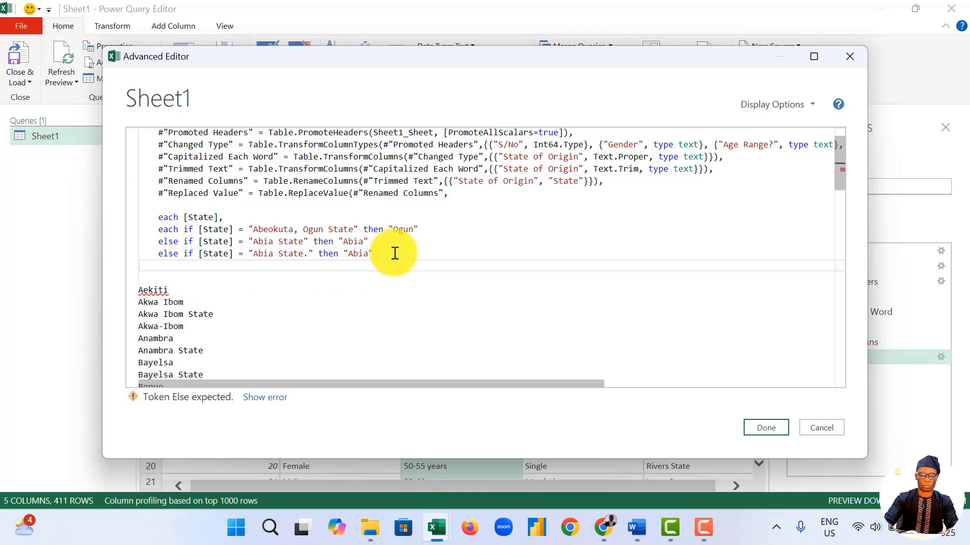
key(ctrl+v)
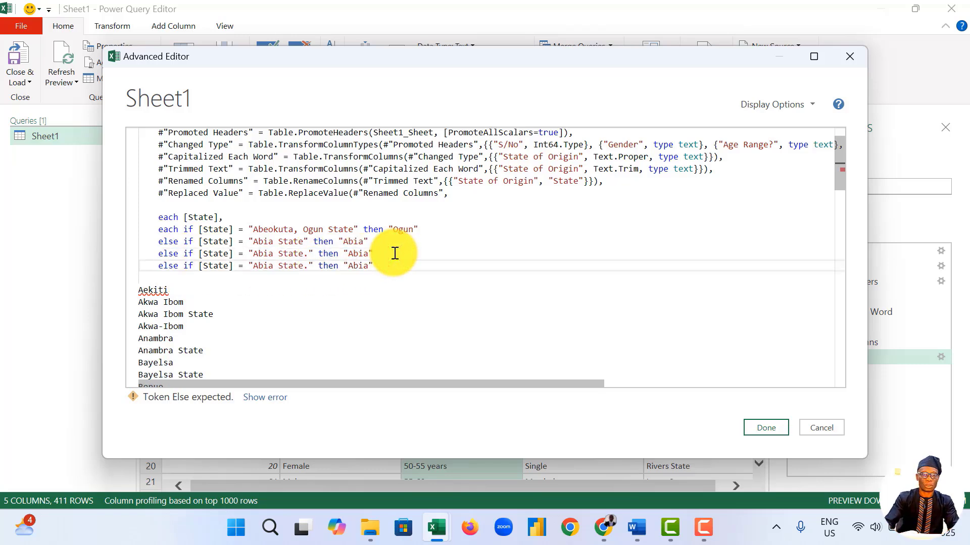
Step: Change the condition value in the duplicated branch to "Aekiti"
click(257, 266)
key(ctrl+shift+Right)
text(ekiti)
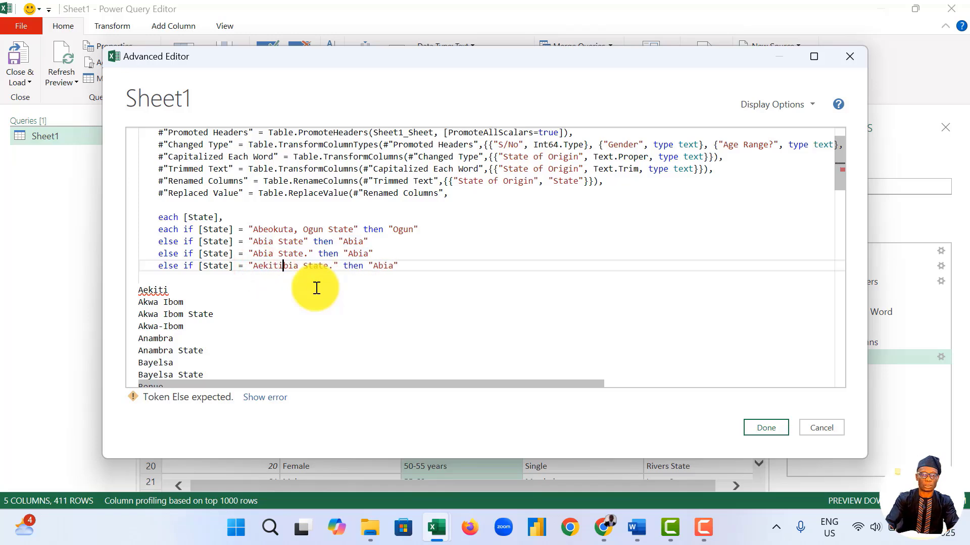
key(Delete)
key(Delete)
key(Delete)
key(Delete)
key(Delete)
key(Delete)
key(Delete)
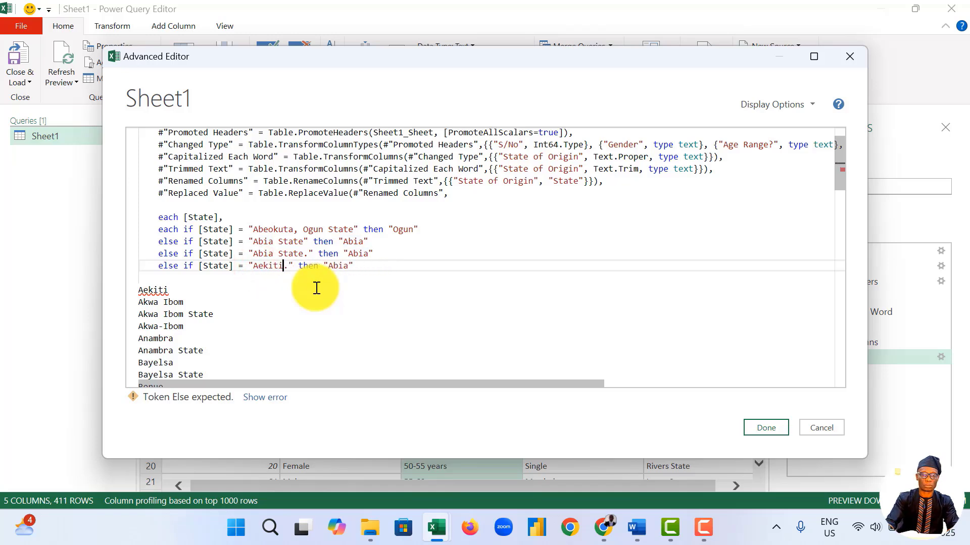
Step: Set the replacement result of the "Aekiti" branch to "Ekiti"
click(343, 266)
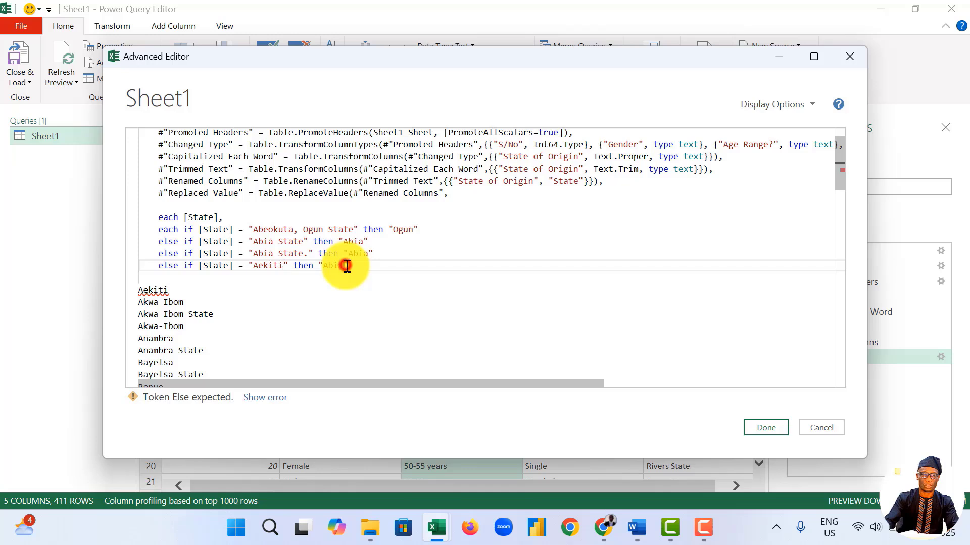
key(BackSpace)
key(BackSpace)
key(BackSpace)
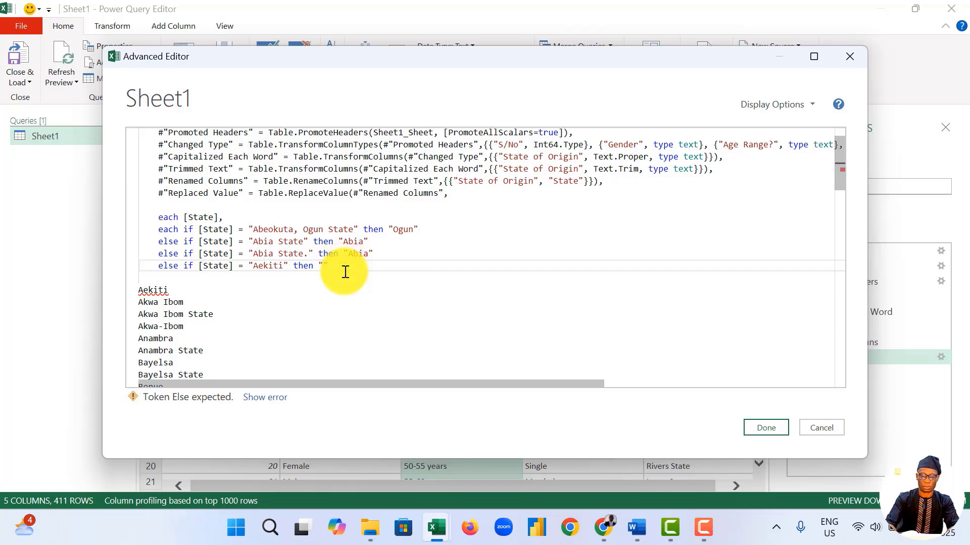
text(Ekiti)
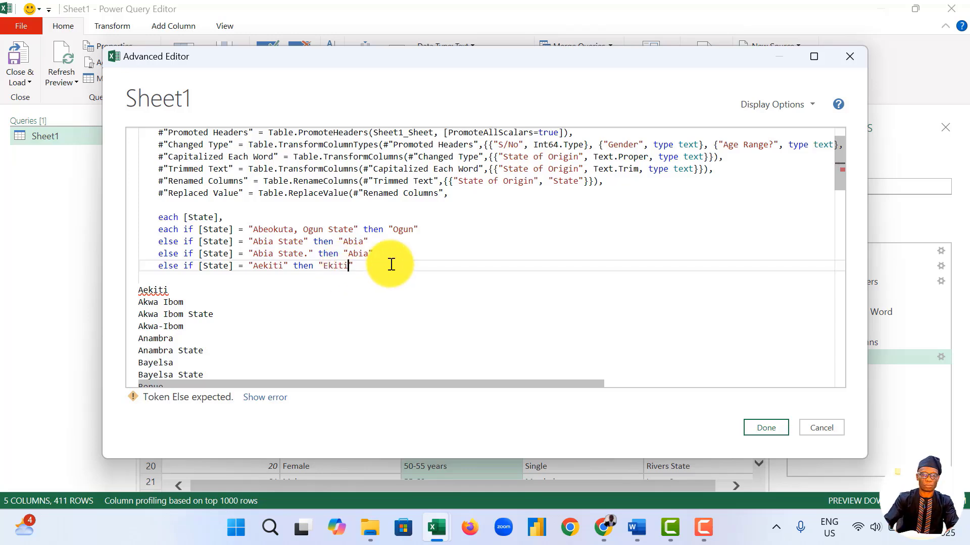
text(")
Step: Paste another copy of the "Abia State." branch below the "Aekiti" line and change its condition value to "Akwa Ibom State"
key(Return)
key(ctrl+v)
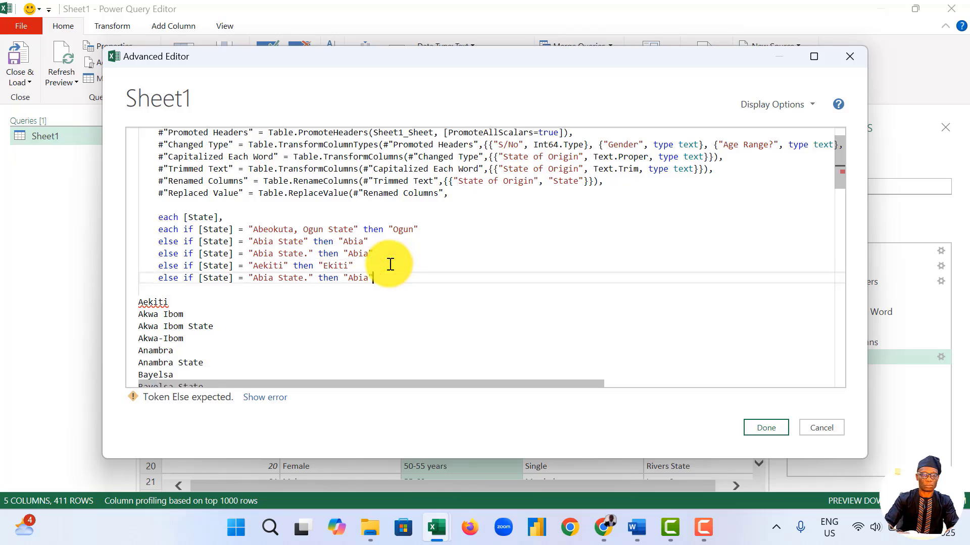
click(306, 277)
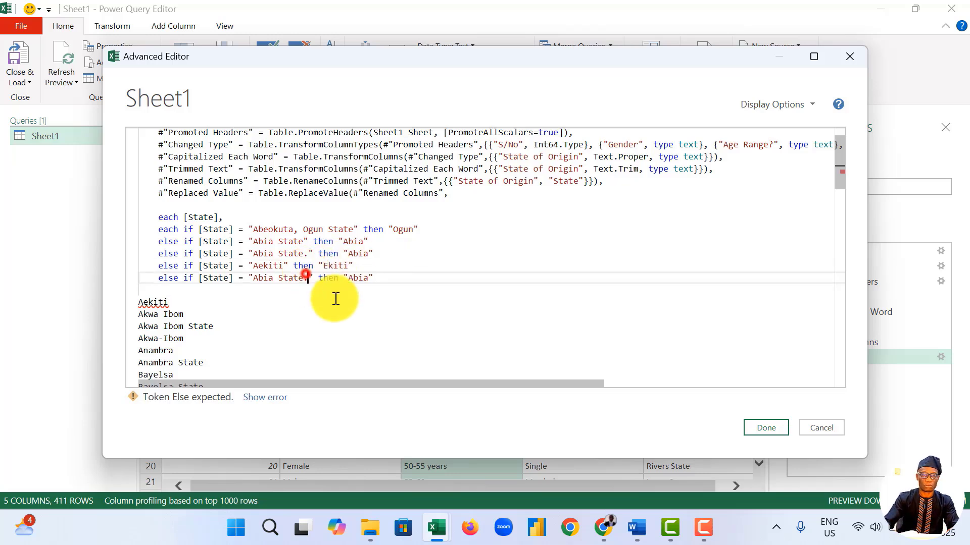
key(BackSpace)
key(BackSpace)
key(BackSpace)
key(BackSpace)
key(BackSpace)
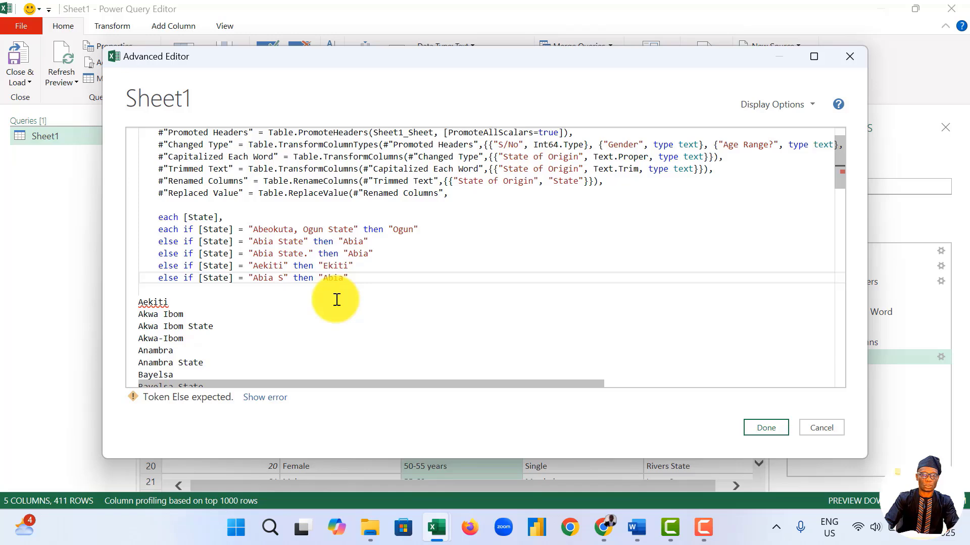
key(BackSpace)
key(BackSpace)
key(BackSpace)
key(BackSpace)
key(BackSpace)
text(kwa Ibom)
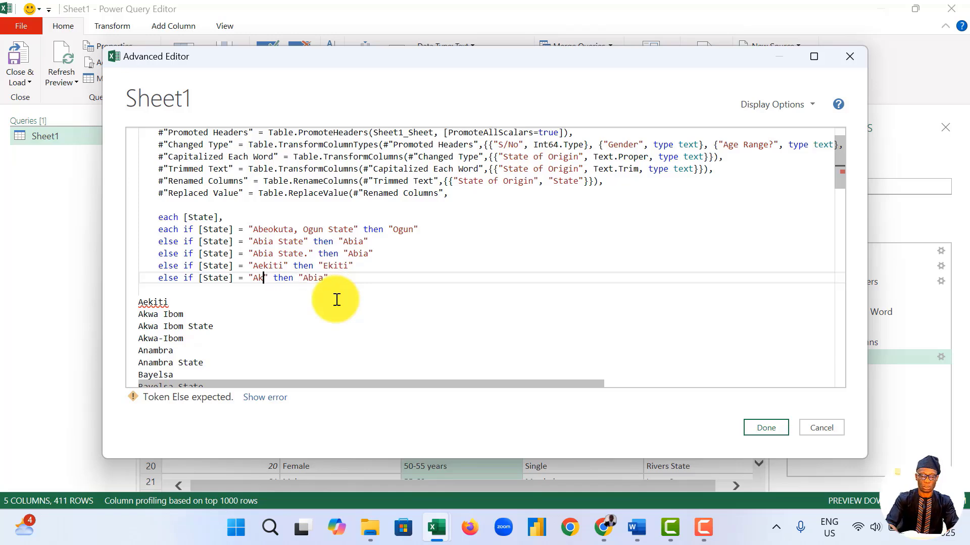
text( State)
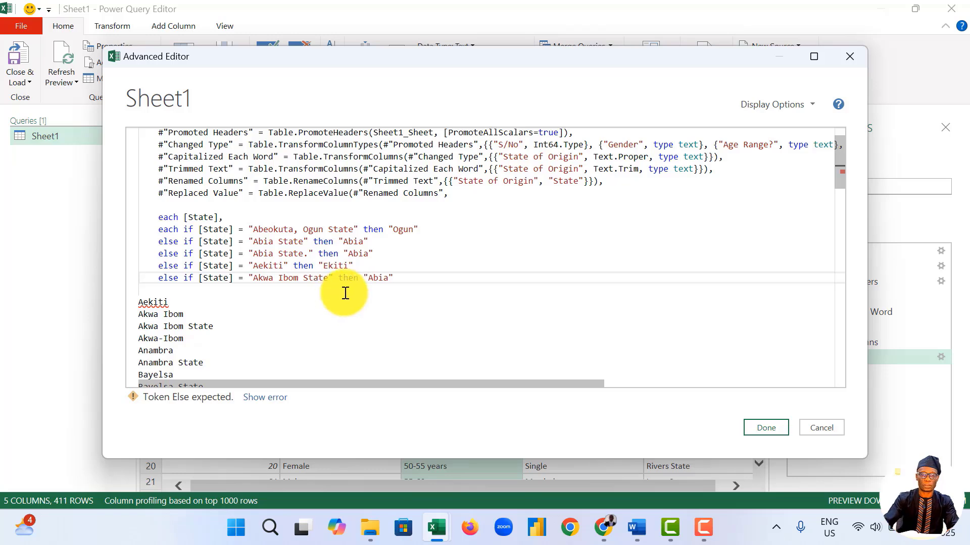
Step: Set the replacement result of the "Akwa Ibom State" branch to "Akwa Ibom"
click(389, 278)
key(BackSpace)
key(BackSpace)
key(BackSpace)
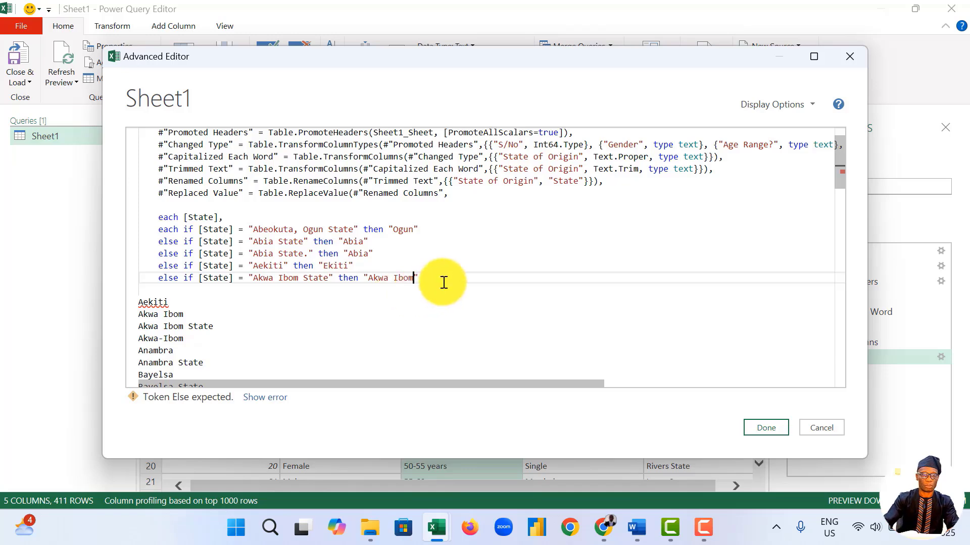
Step: Duplicate the else if [State] = "Akwa Ibom State" then "Akwa Ibom" branch on a new line below it
drag(434, 277, 159, 278)
key(ctrl+c)
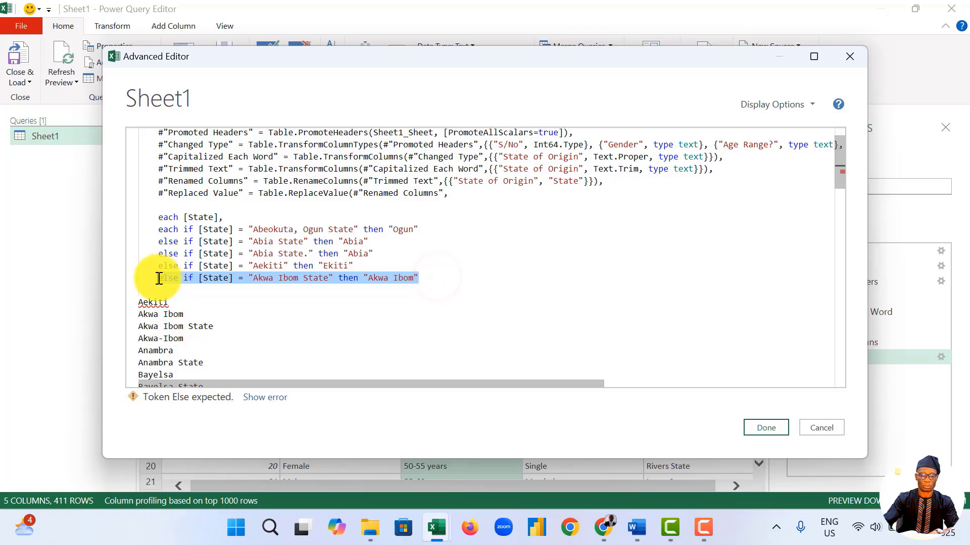
click(423, 275)
key(Return)
key(ctrl+v)
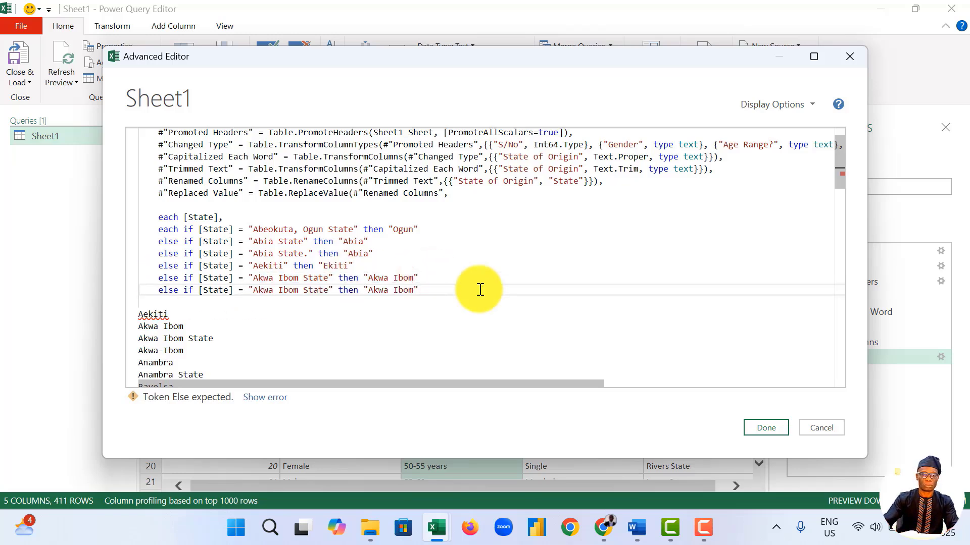
Step: Change the condition value in the second Akwa Ibom branch to "Akwa-Ibom"
click(278, 289)
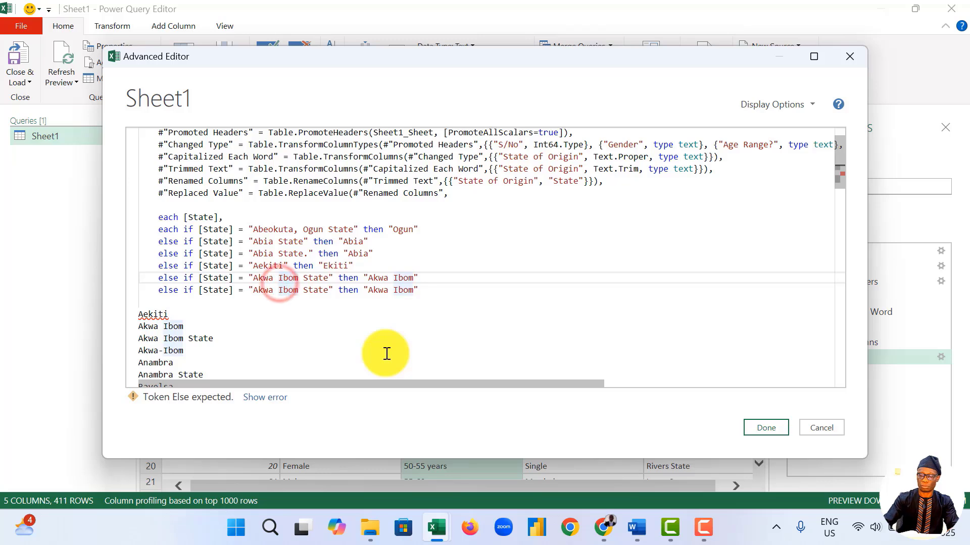
key(BackSpace)
text(-)
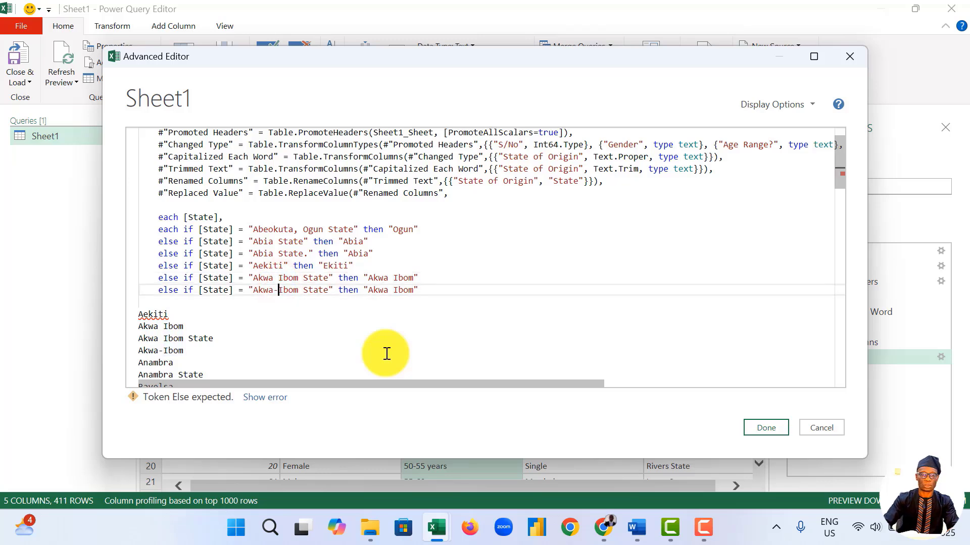
key(Delete)
key(Delete)
key(Delete)
key(Delete)
key(Delete)
key(Delete)
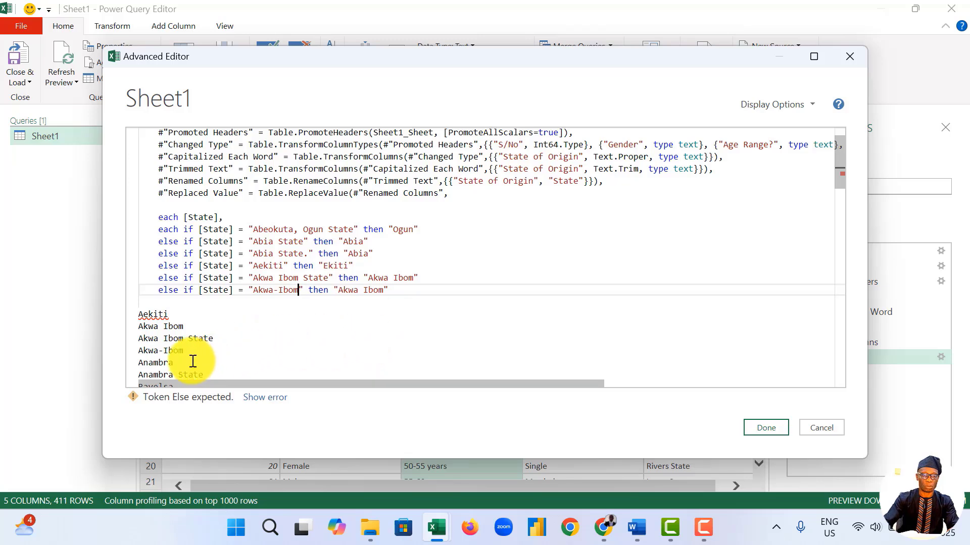
Step: Delete the Aekiti through Anambra entries from the reference list and duplicate the "Akwa-Ibom" branch on a new line below it
drag(181, 360, 136, 313)
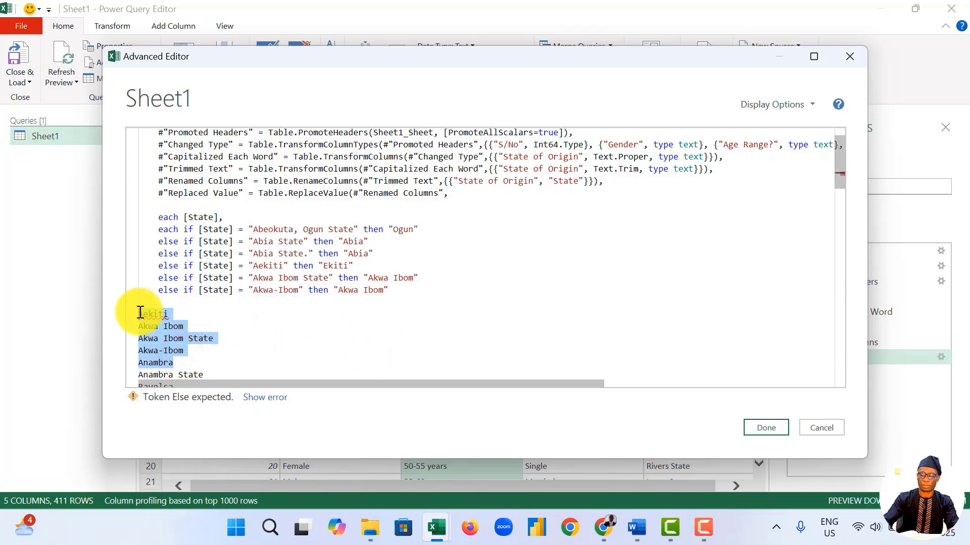
key(Delete)
drag(397, 291, 151, 293)
key(ctrl+c)
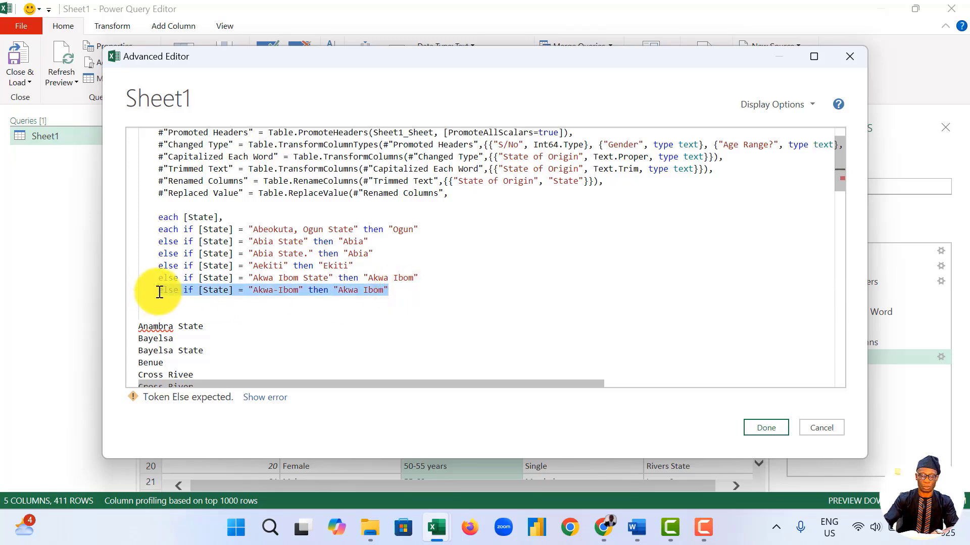
click(401, 290)
key(Return)
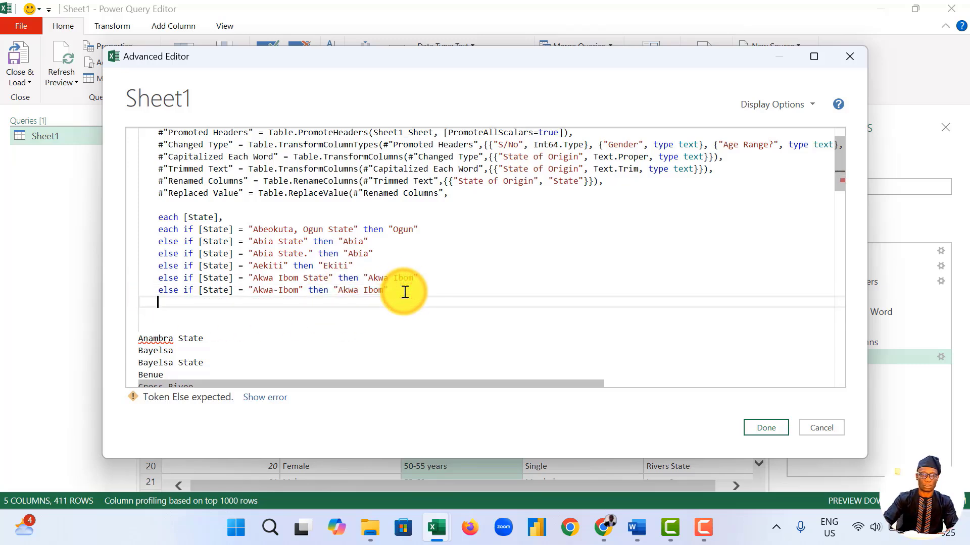
key(ctrl+v)
Step: Change the condition value in the last duplicated Akwa-Ibom branch to "Anambra State"
click(257, 302)
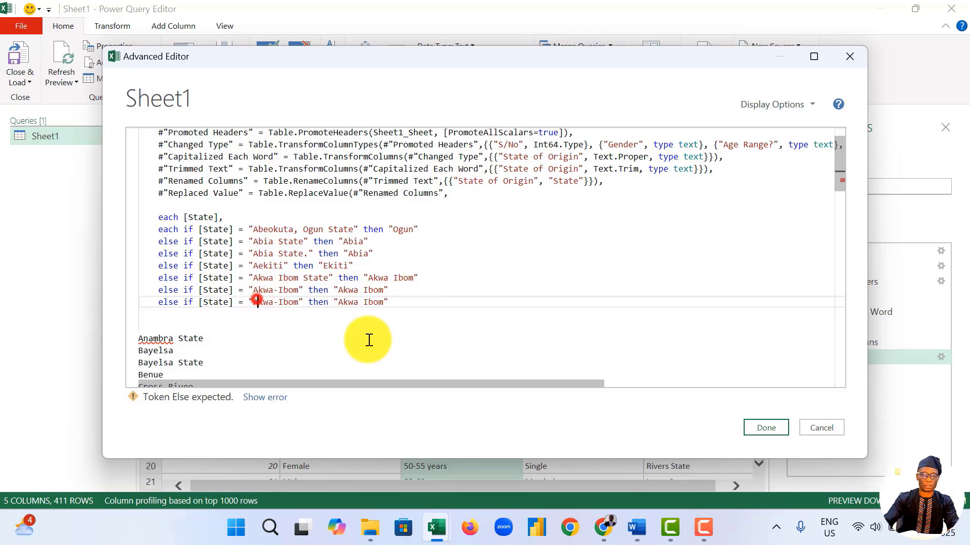
text(na)
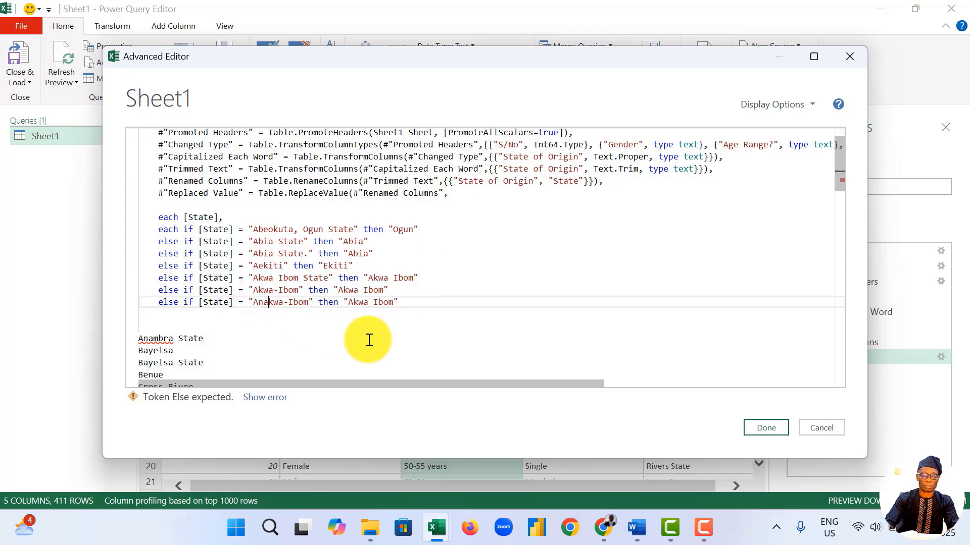
key(Delete)
key(Delete)
key(Delete)
text(mbra)
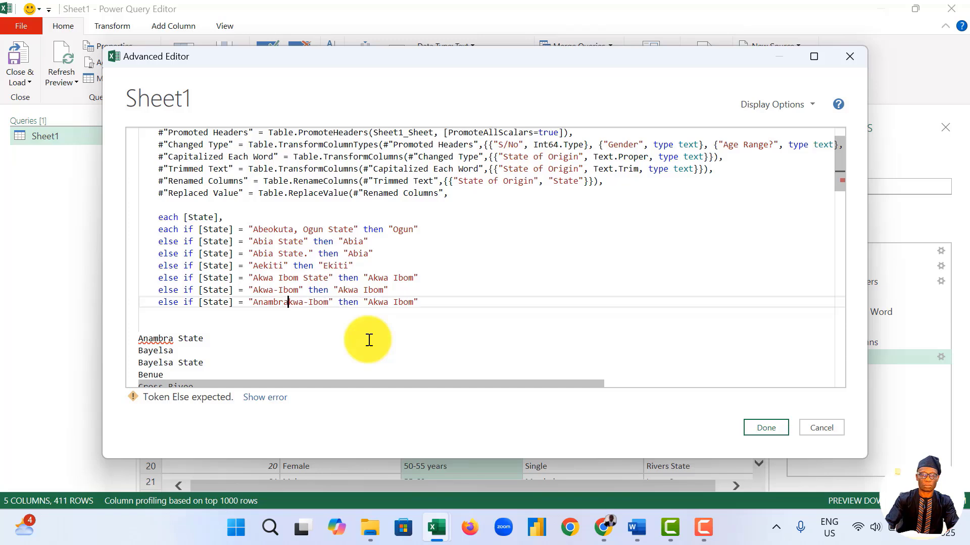
key(Delete)
key(Delete)
key(Delete)
key(Delete)
key(Delete)
text(S)
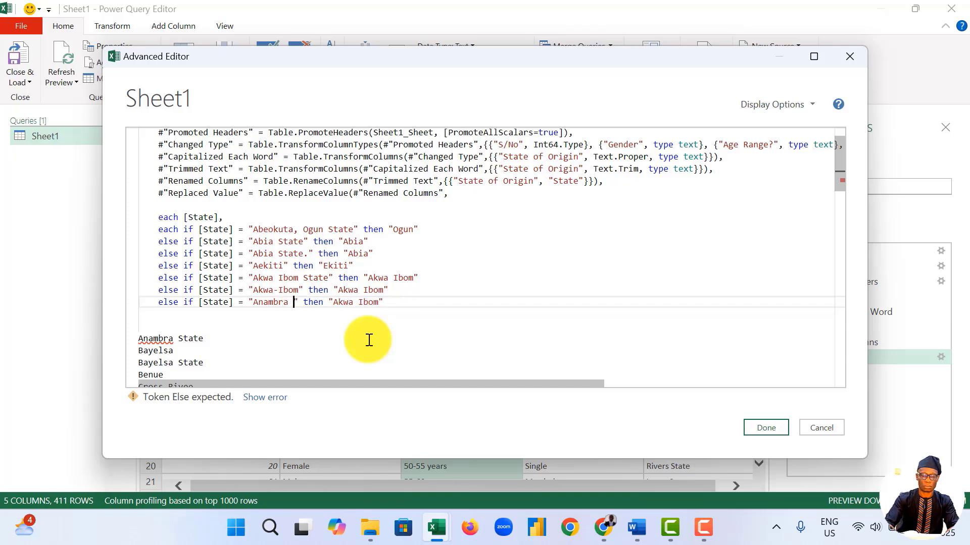
text(tate)
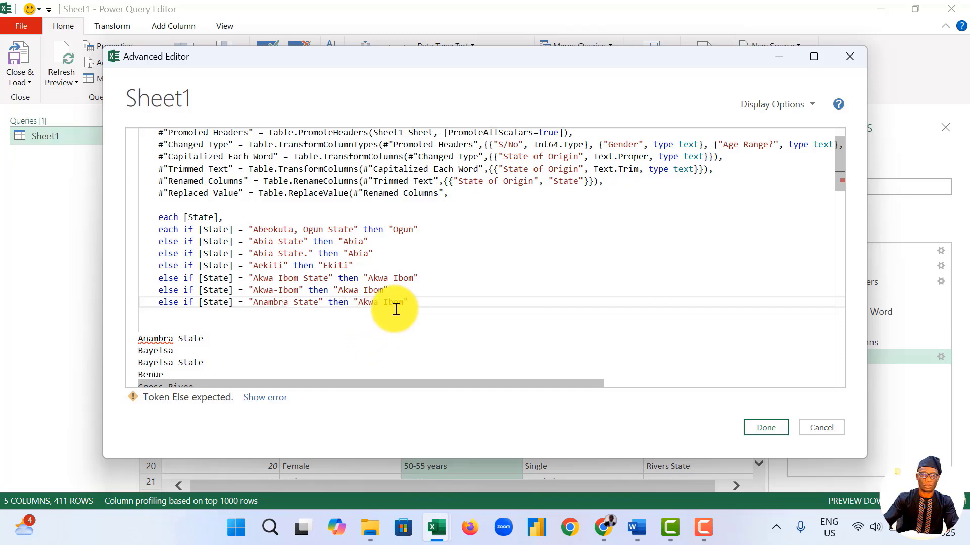
Step: Set the replacement result of the "Anambra State" branch to "Anambra"
click(401, 304)
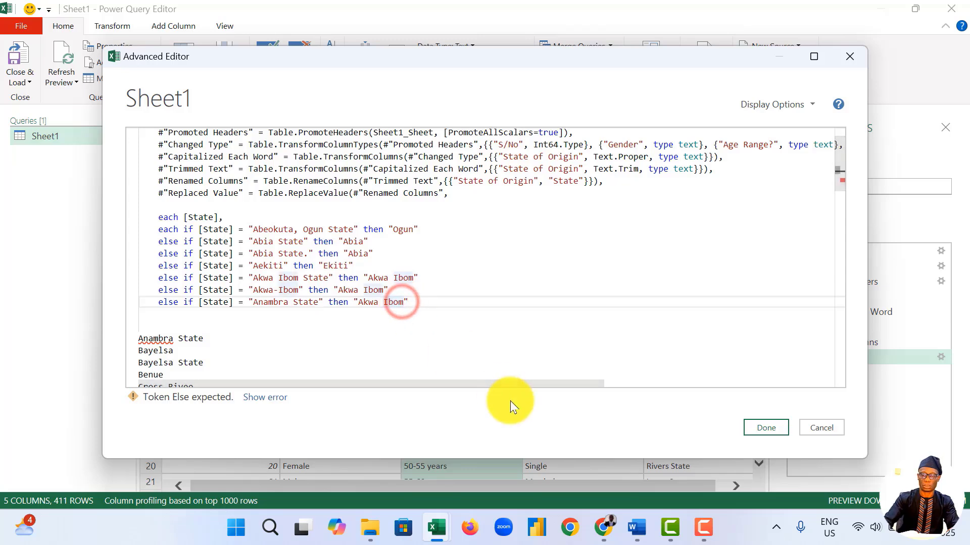
key(BackSpace)
key(BackSpace)
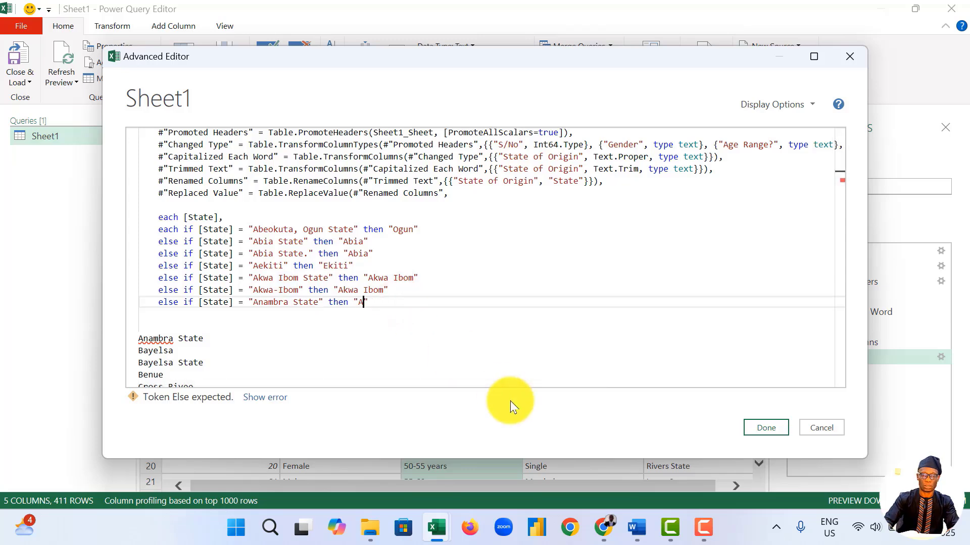
text(ambra)
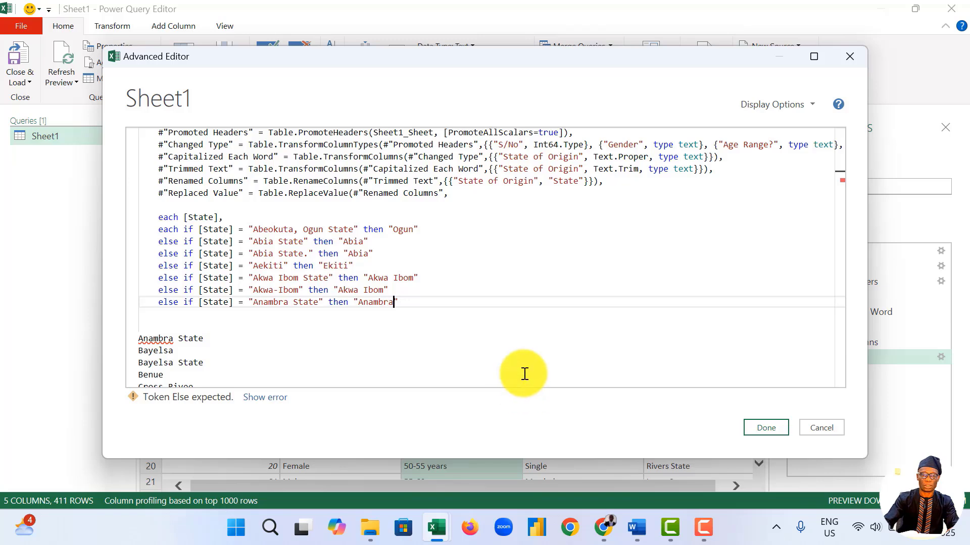
Step: Insert another copy of the else if [State] = "Akwa-Ibom" then "Akwa Ibom" branch on a new line below the Anambra branch
click(426, 301)
key(Return)
key(ctrl+v)
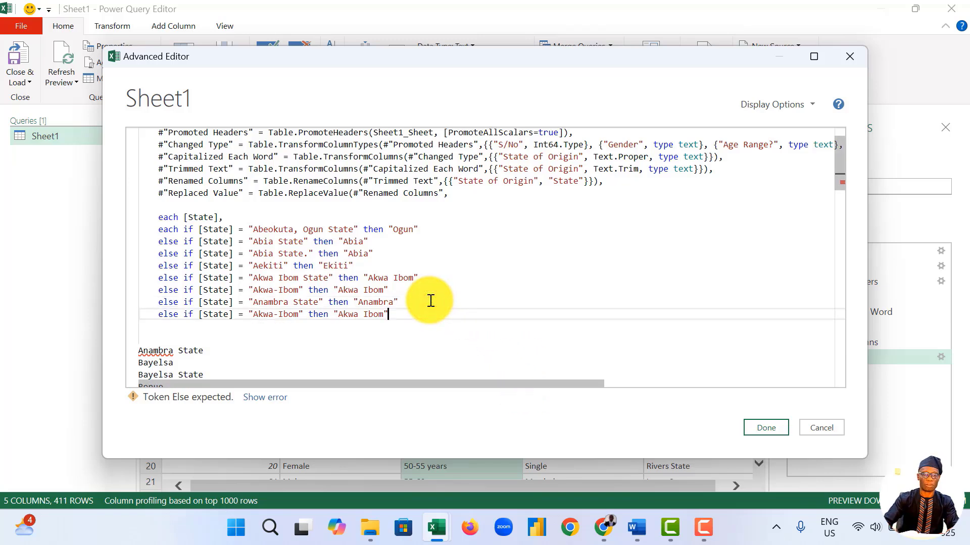
Step: Change the condition of the copied branch below Anambra to "Bayelsa State" and its replacement result to "Bayelsa"
click(255, 315)
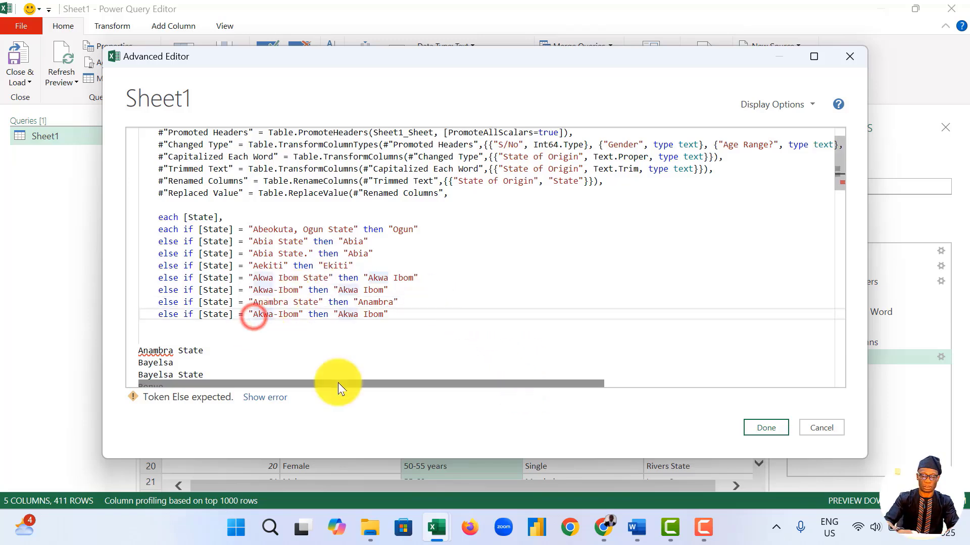
text(Baye)
text(lsa S)
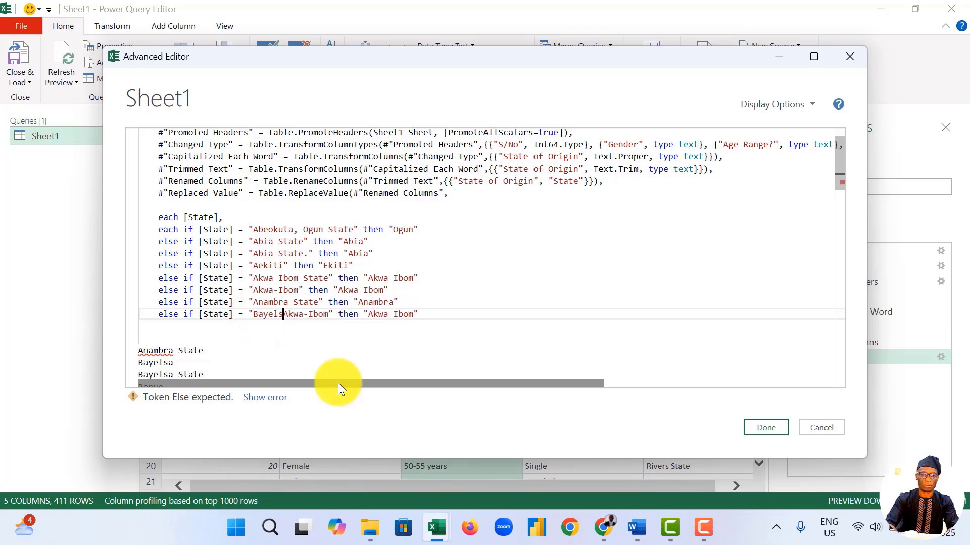
text(tate)
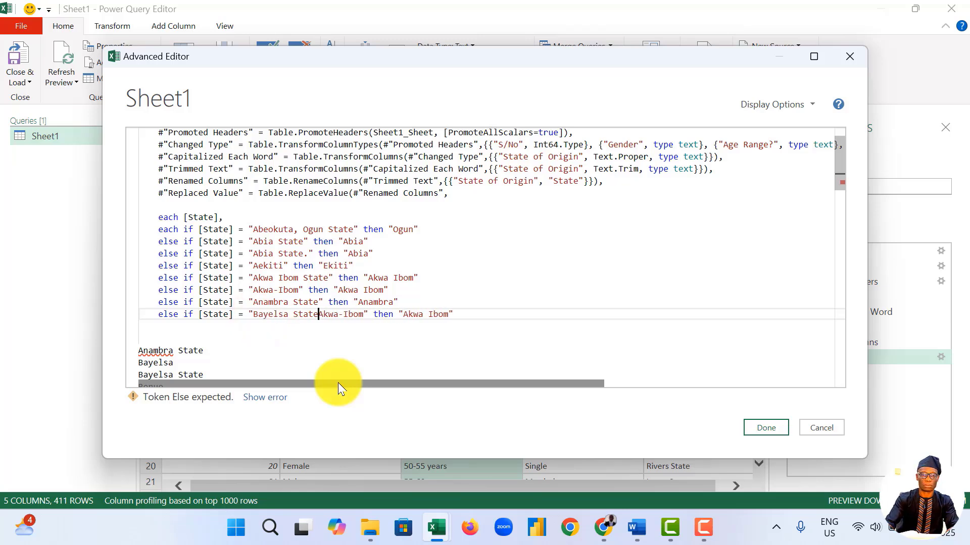
key(Delete)
key(Delete)
key(Delete)
key(Delete)
key(Delete)
key(Delete)
key(Delete)
key(Delete)
key(Delete)
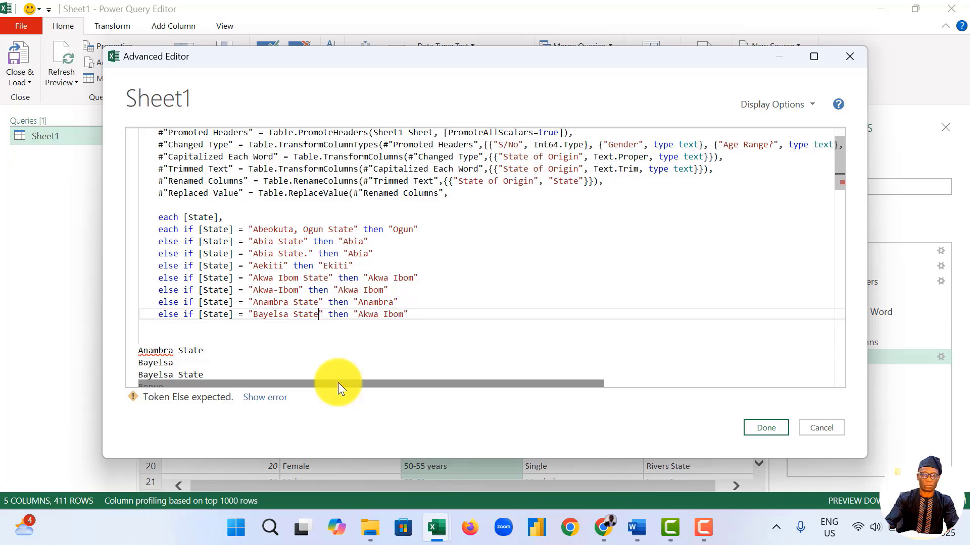
drag(404, 313, 360, 314)
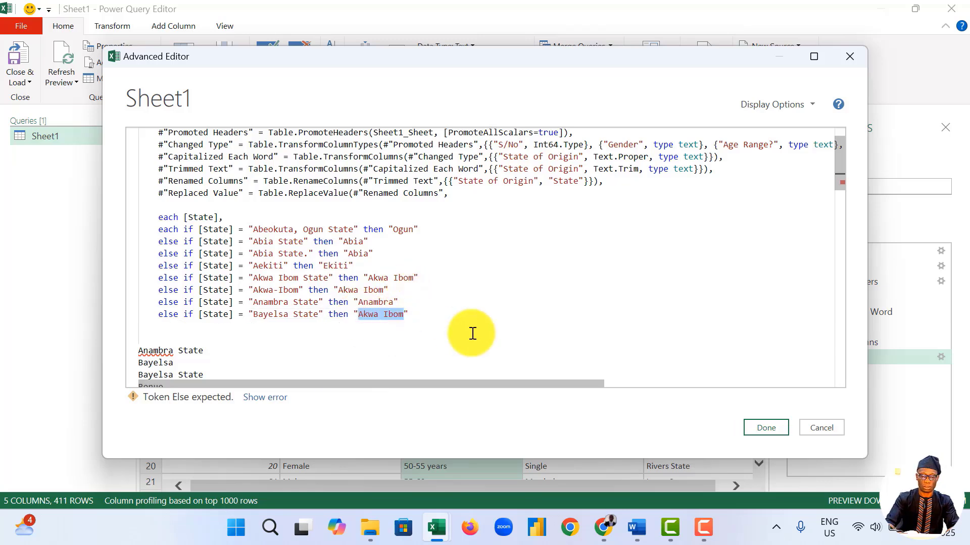
text(Bayelsa)
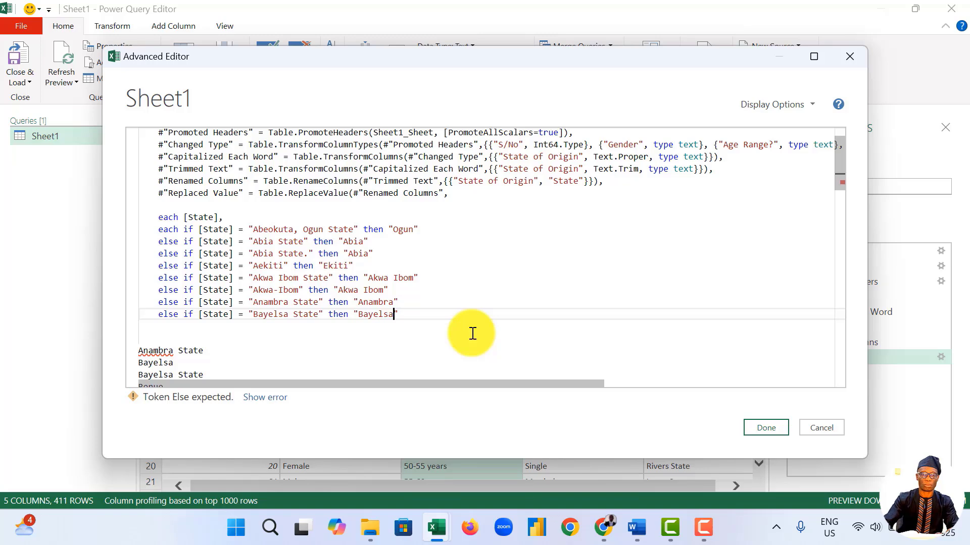
Step: Delete the whole remaining reference list of state names between the Bayelsa branch and the Replacer.ReplaceText line
scroll(141, 320, down, 1)
drag(141, 314, 259, 255)
scroll(217, 346, down, 2)
scroll(242, 324, down, 8)
key(Delete)
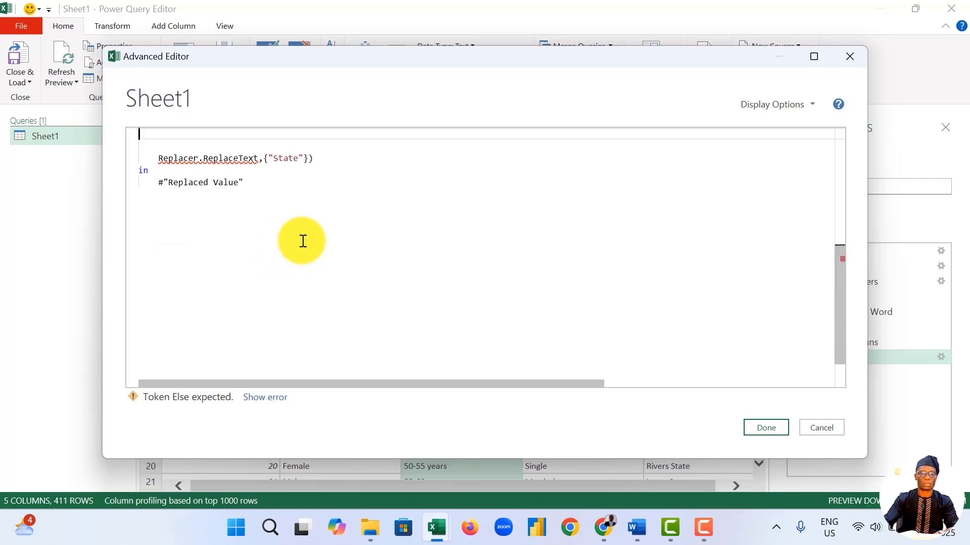
scroll(256, 236, up, 2)
scroll(258, 235, up, 4)
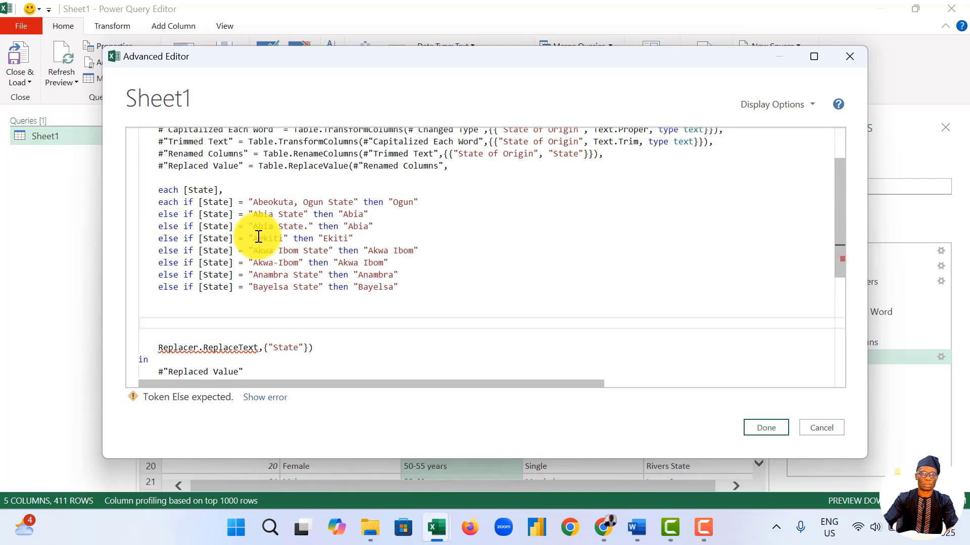
Step: Close the conditional below the Bayelsa branch with the fallback line else [State], including the trailing comma
scroll(256, 234, down, 2)
click(202, 264)
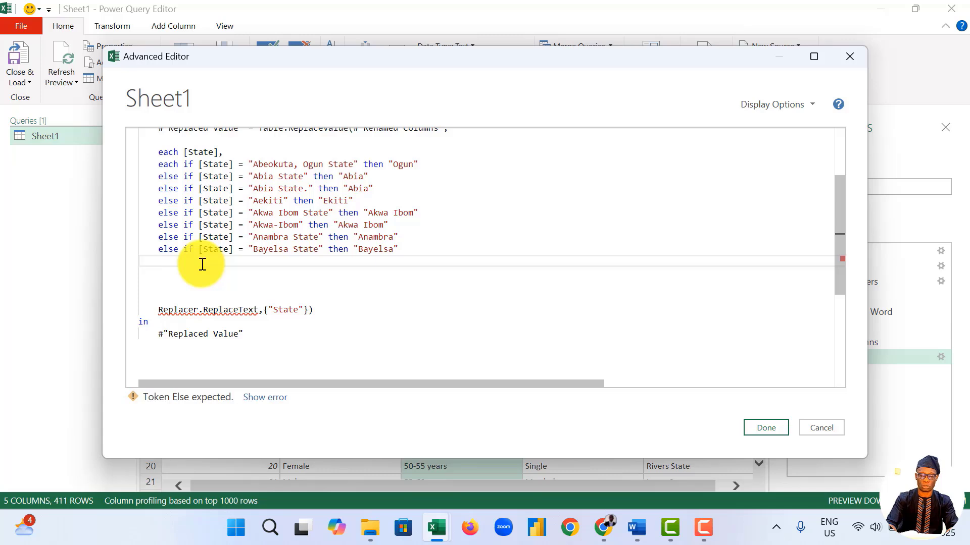
text(else )
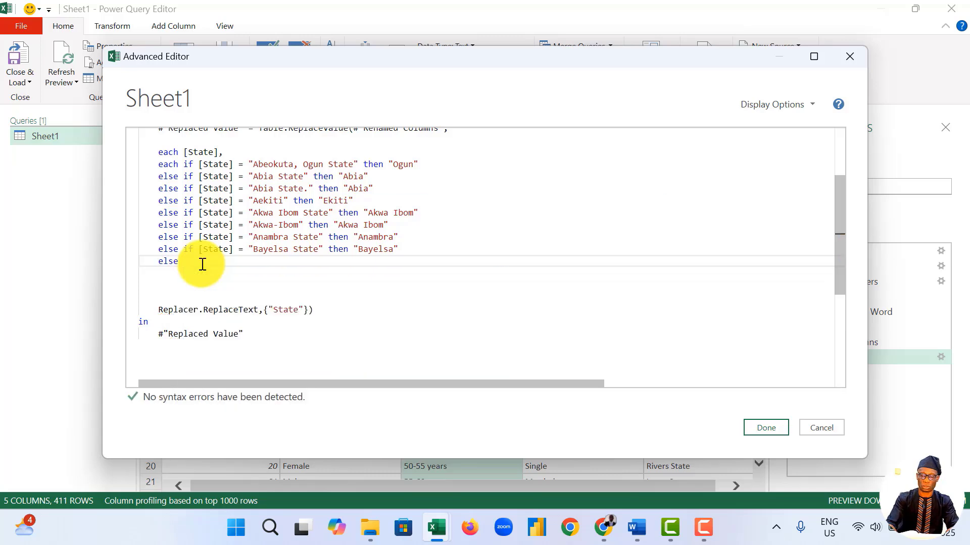
text([St)
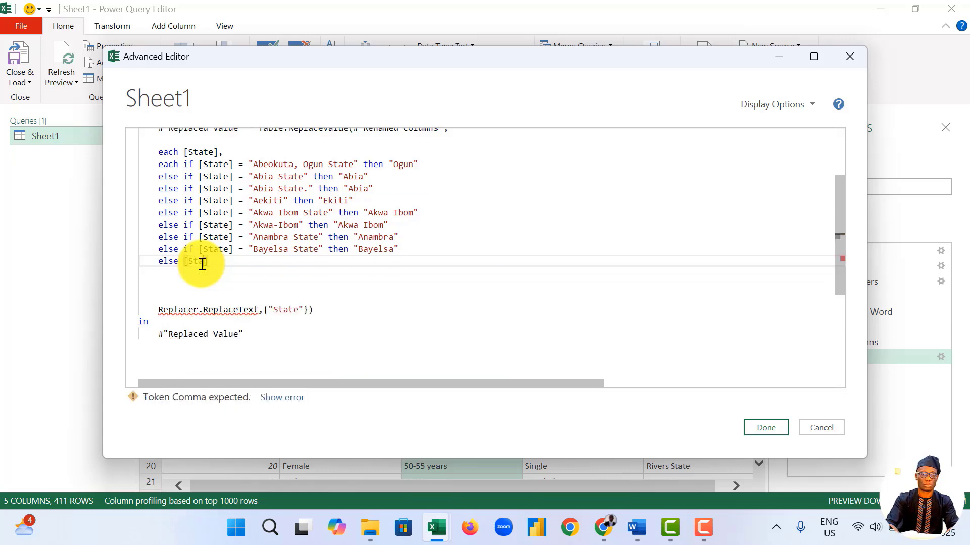
text(ate])
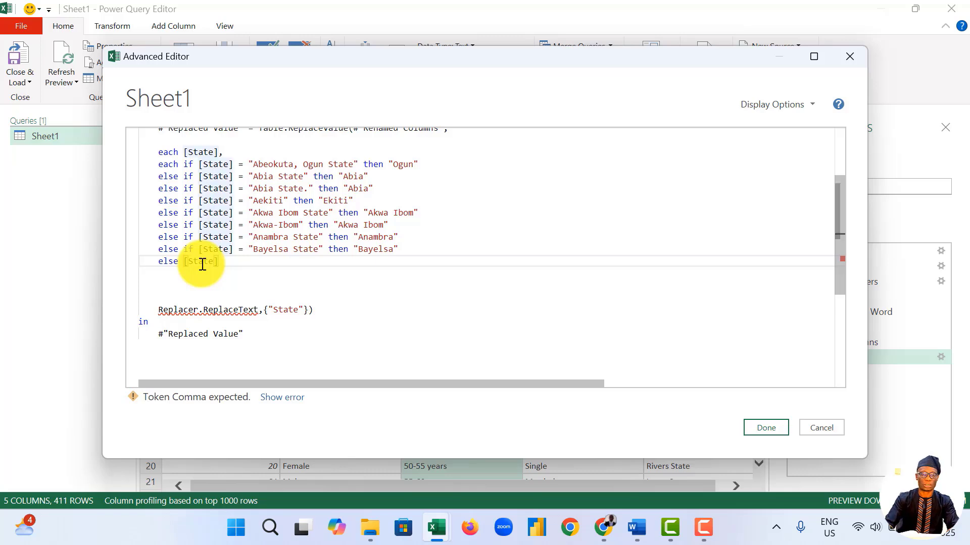
text(,)
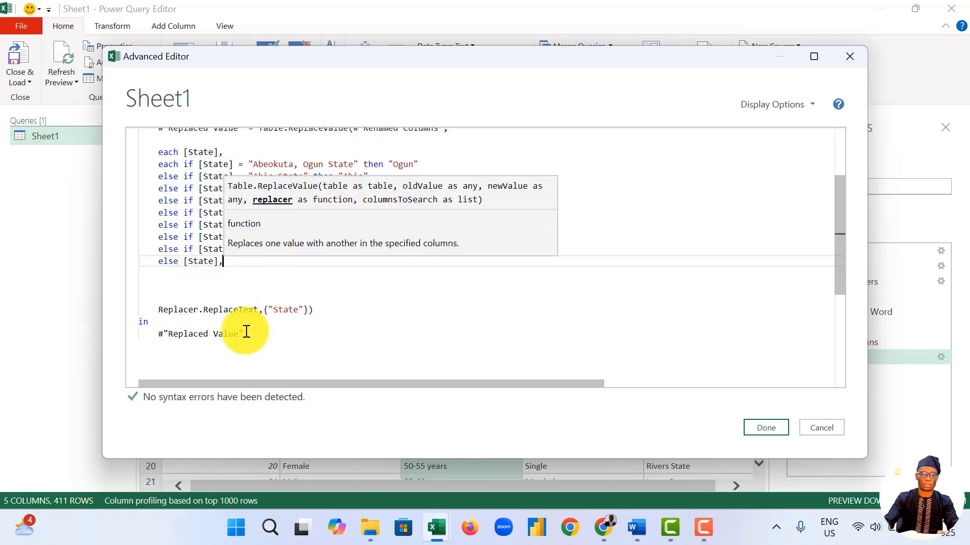
Step: Apply the edited query code and check the distinct values in the State column's filter list
click(768, 430)
click(758, 148)
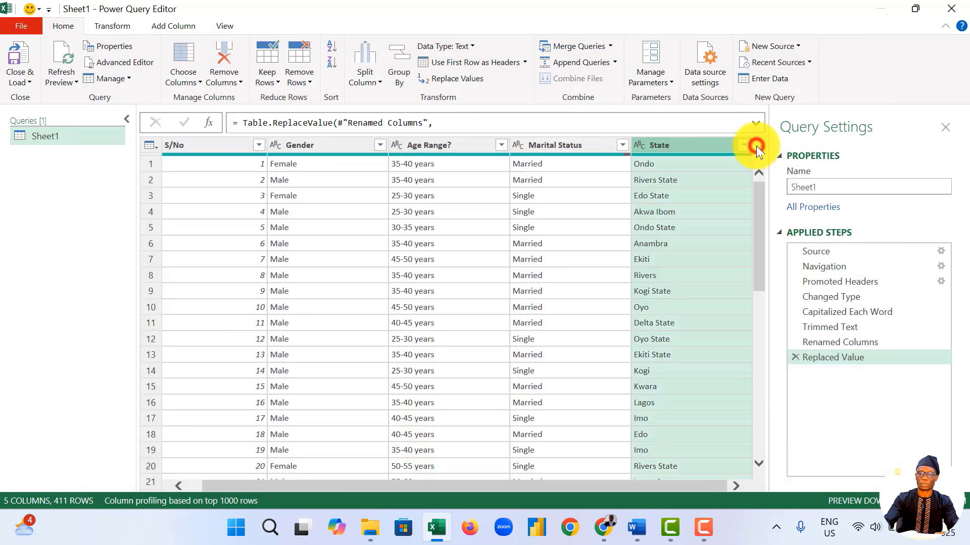
click(745, 145)
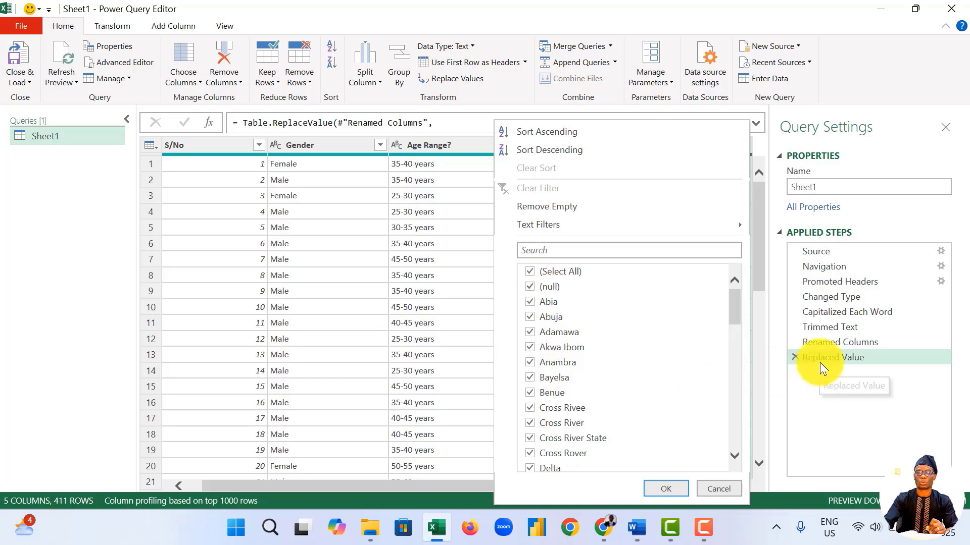
click(836, 358)
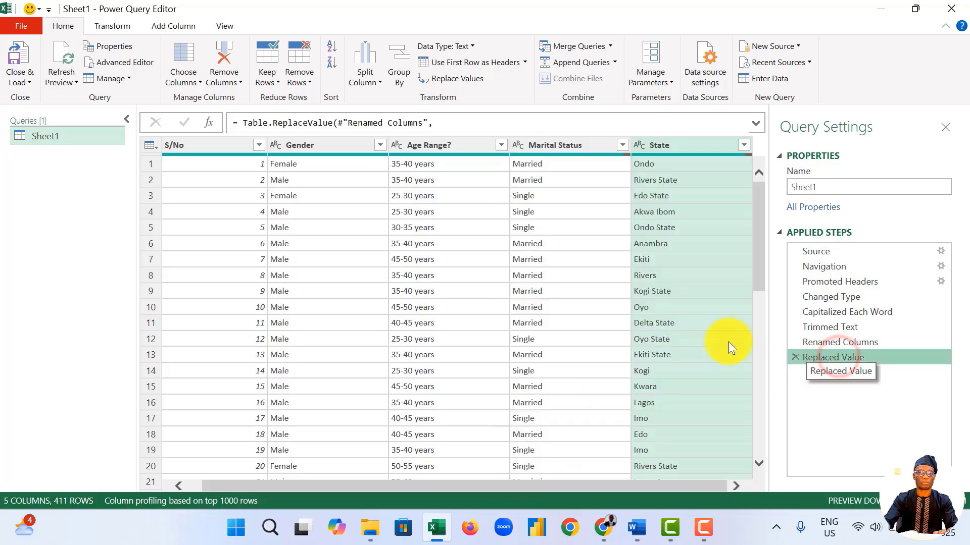
Step: Reopen the query code in the Advanced Editor and paste the state reference list, starting at Cross Rivee, above the else [State] line
click(126, 62)
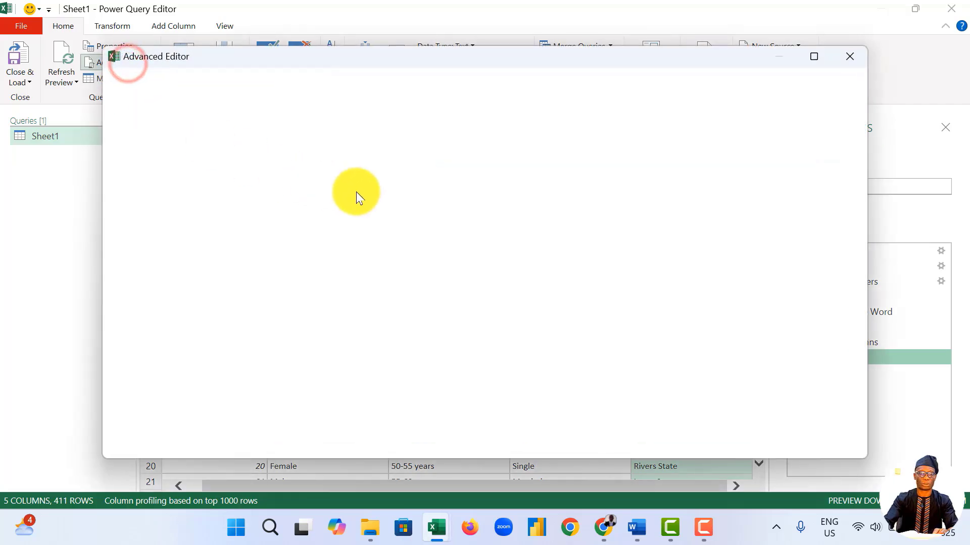
scroll(330, 268, down, 2)
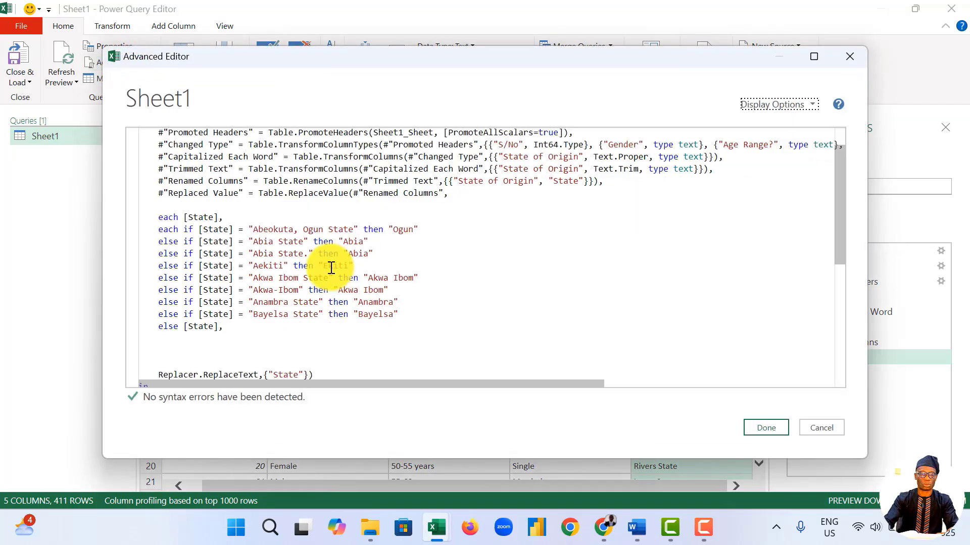
click(157, 286)
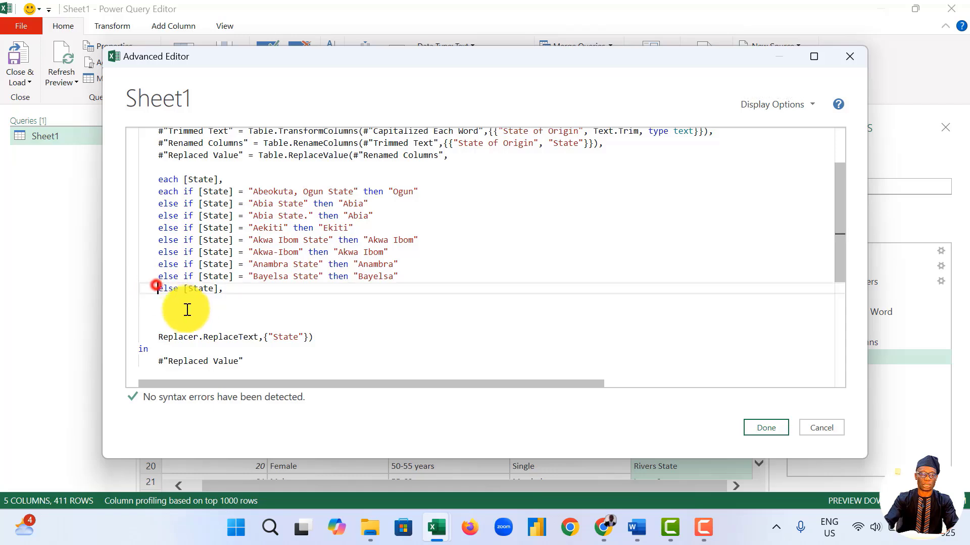
key(Return)
key(Return)
key(Return)
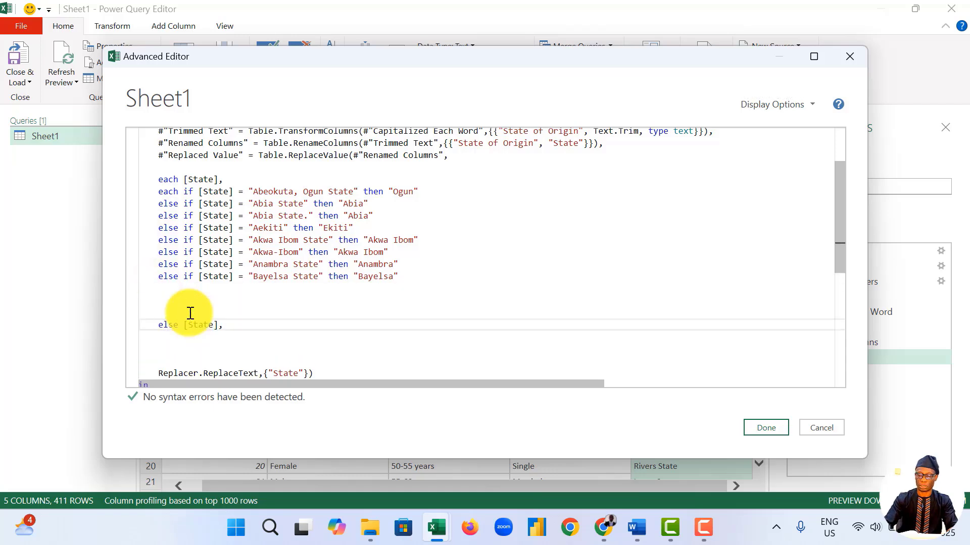
key(Up)
key(Up)
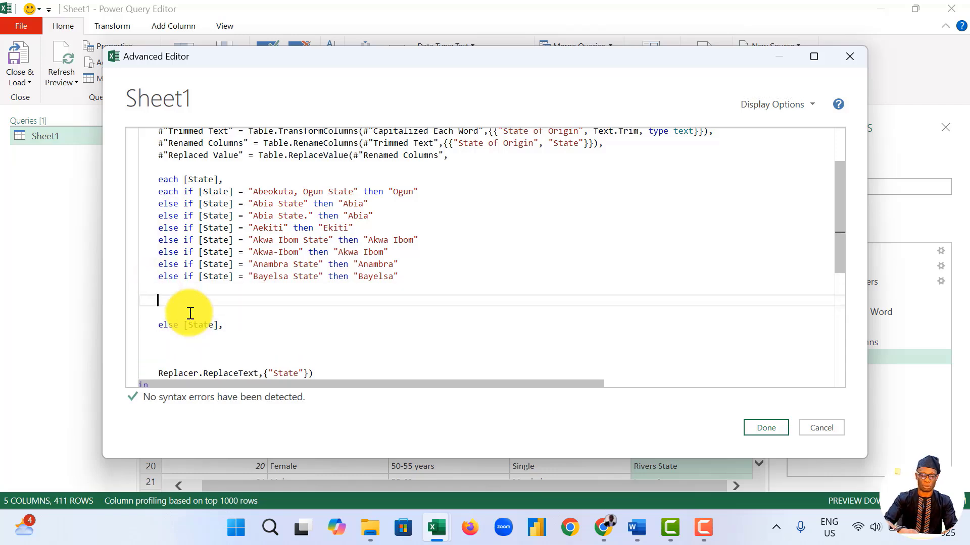
key(ctrl+v)
scroll(126, 272, up, 15)
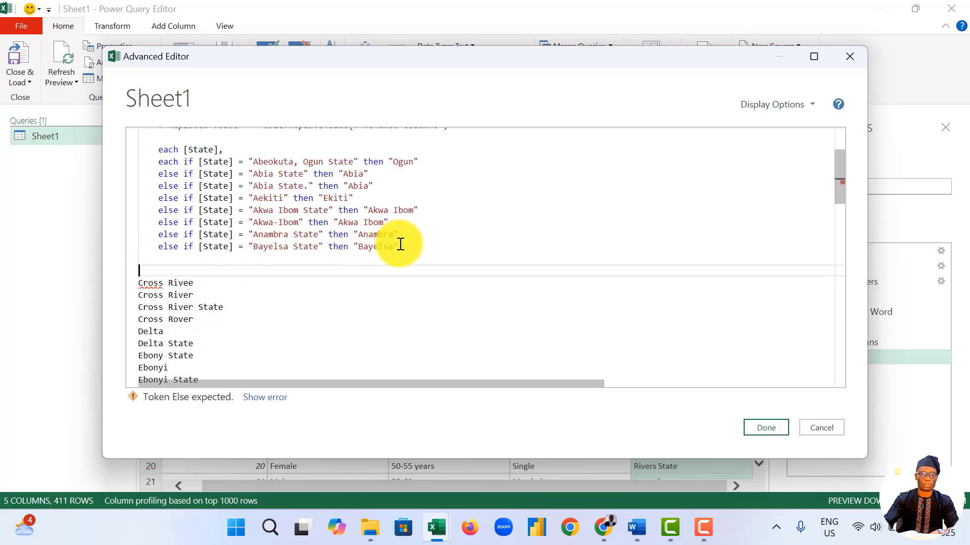
Step: Duplicate the else if [State] = "Bayelsa State" then "Bayelsa" branch on the line directly below it
drag(398, 245, 160, 248)
key(ctrl+c)
click(160, 260)
key(ctrl+v)
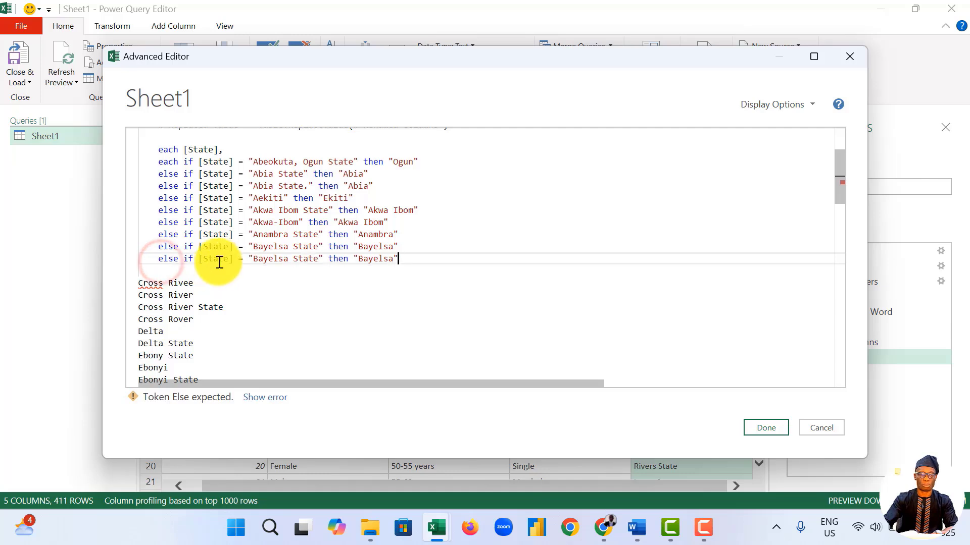
Step: Change the condition value of the duplicated Bayelsa branch to "Cross Rivee"
click(254, 259)
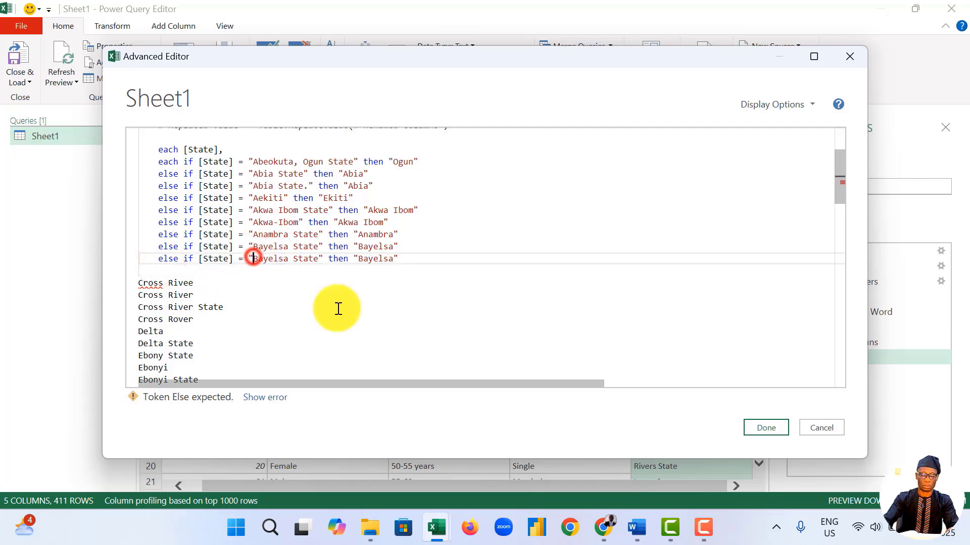
text(Cro)
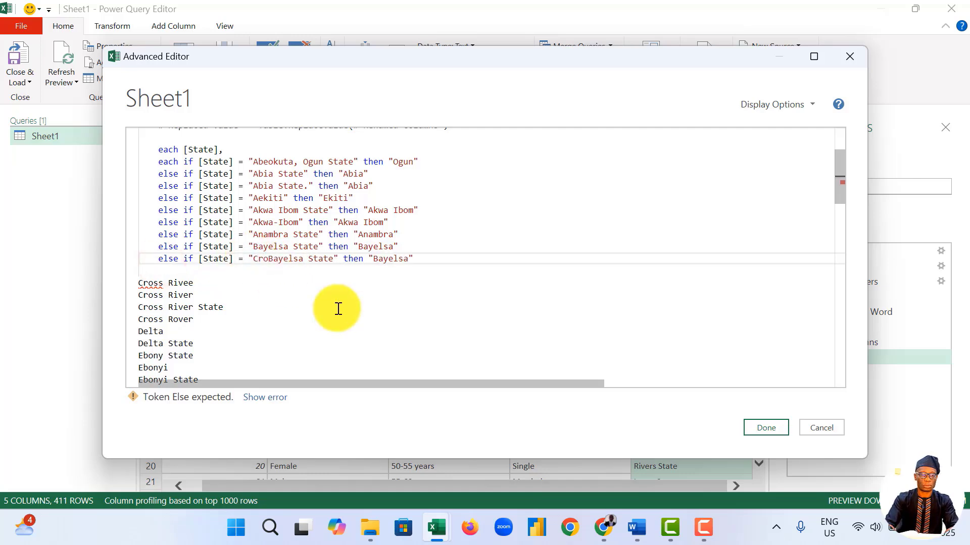
text(ss Riverr)
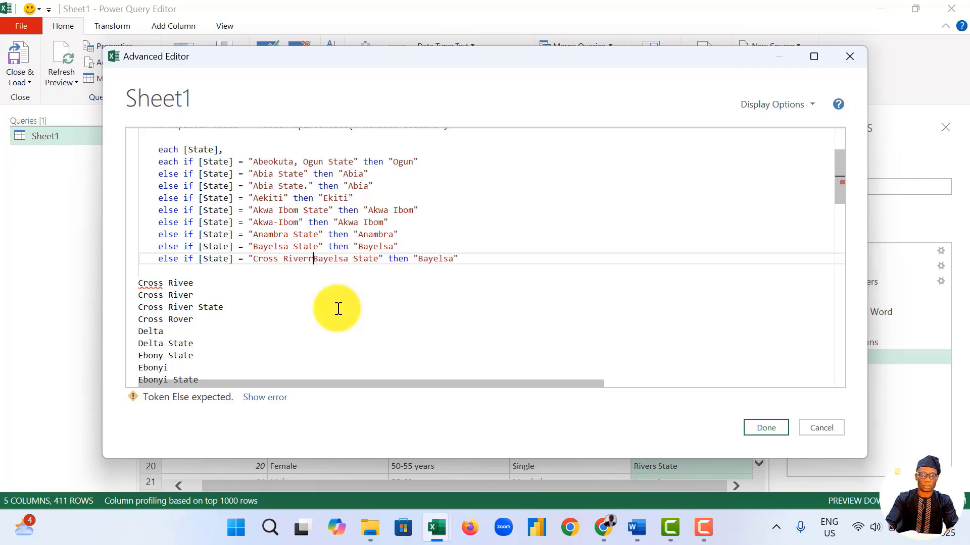
key(Delete)
key(Delete)
key(Delete)
key(Delete)
key(Delete)
key(Delete)
key(Delete)
key(Delete)
key(Delete)
key(Delete)
key(Delete)
key(Delete)
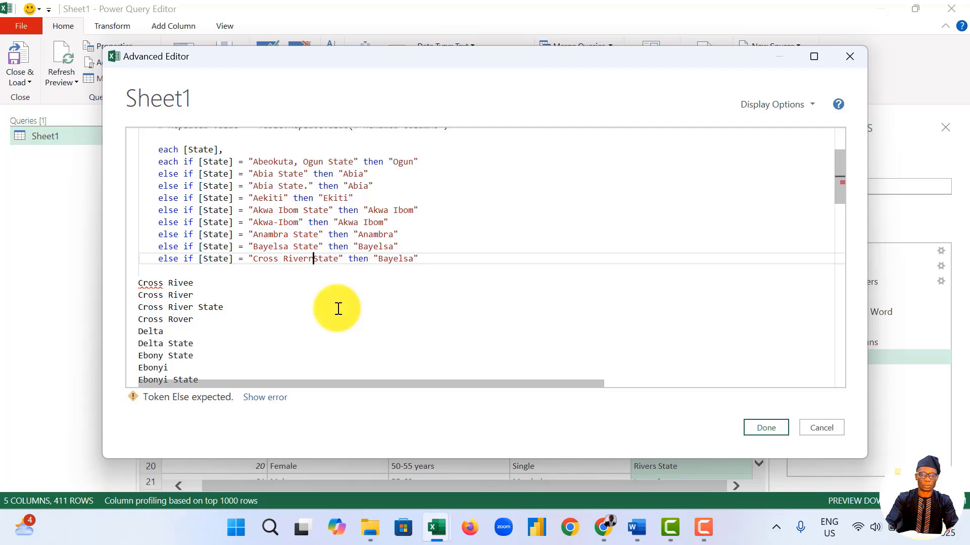
key(BackSpace)
key(BackSpace)
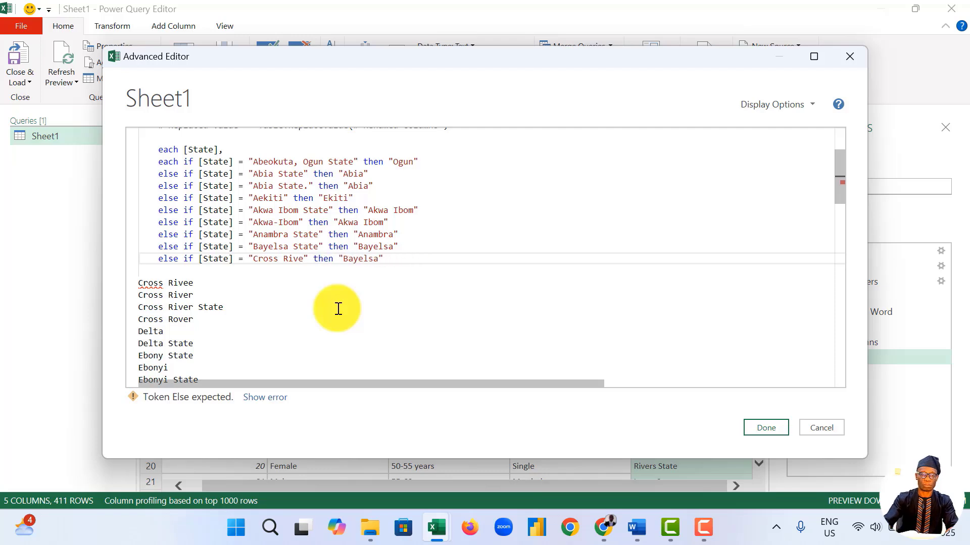
text(e)
Step: Set the result of the "Cross Rivee" branch to "Cross Rivers" in place of the copied Bayelsa text
click(348, 259)
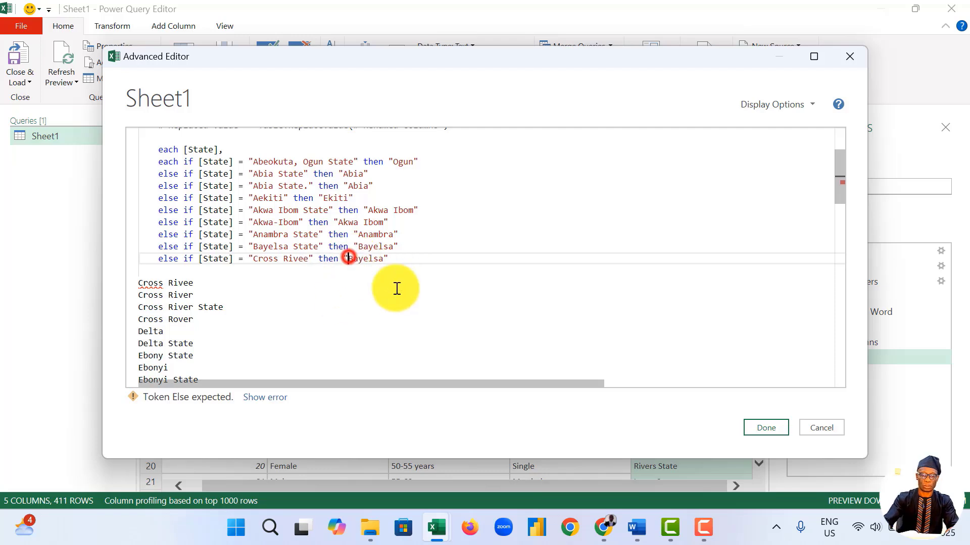
text(Cross River)
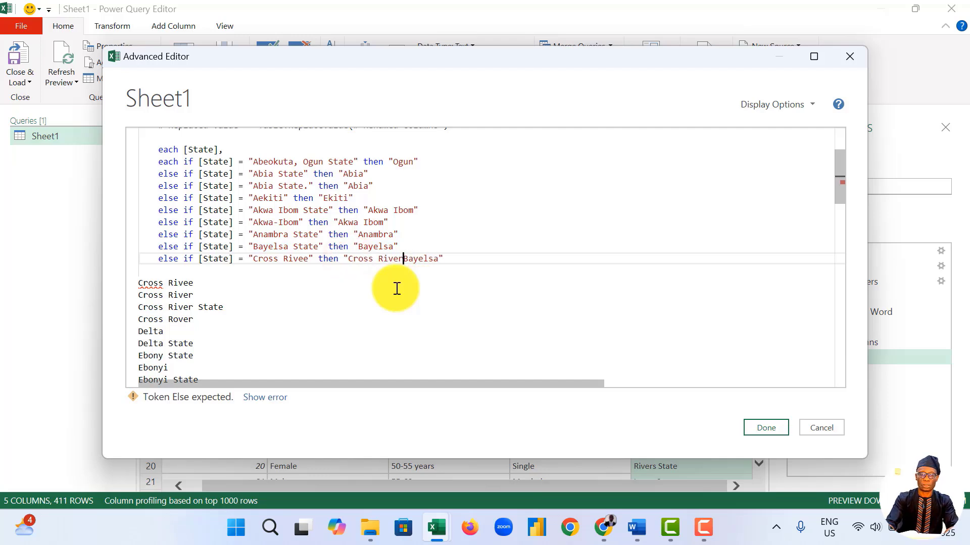
text(s)
key(Delete)
key(Delete)
key(Delete)
key(Delete)
key(Delete)
key(Delete)
key(Delete)
Step: Duplicate the "Cross Rivee" branch on the line below and change the copy's condition value to "Cross River"
drag(413, 258, 158, 256)
key(ctrl+c)
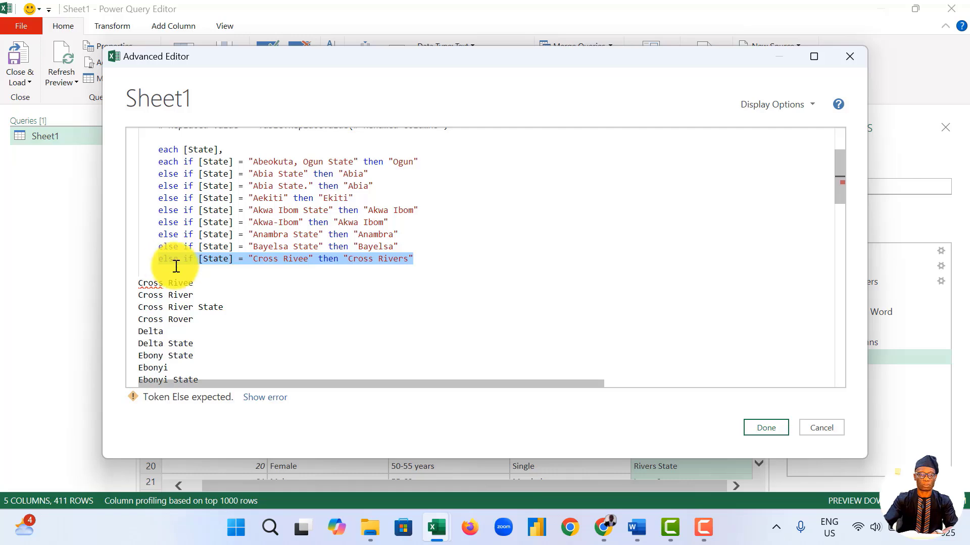
click(181, 271)
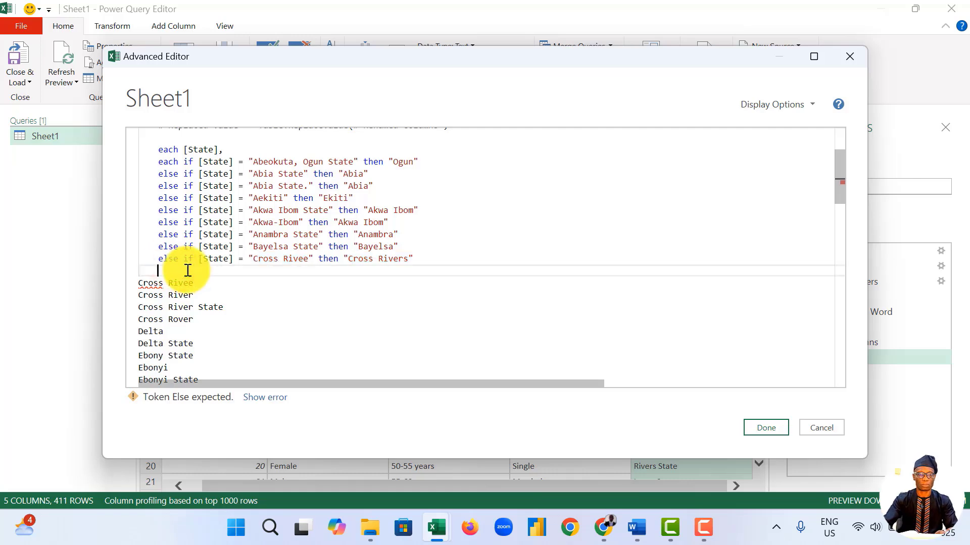
key(ctrl+v)
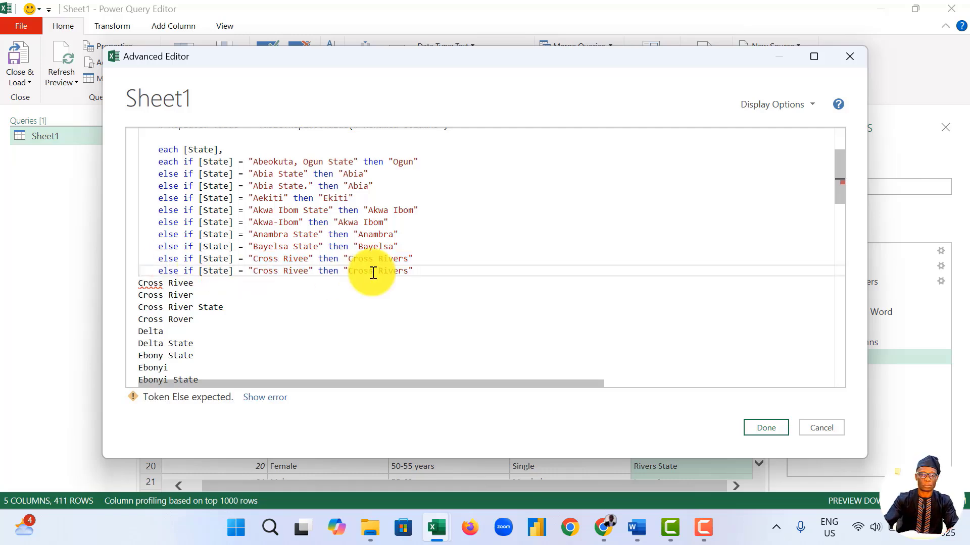
key(Return)
key(Left)
key(Left)
key(Left)
key(Left)
key(Left)
key(Left)
key(Left)
key(Left)
key(Left)
key(Left)
key(Left)
key(Left)
key(Left)
key(Left)
key(Left)
key(Left)
key(Left)
key(Left)
key(Left)
key(Left)
key(BackSpace)
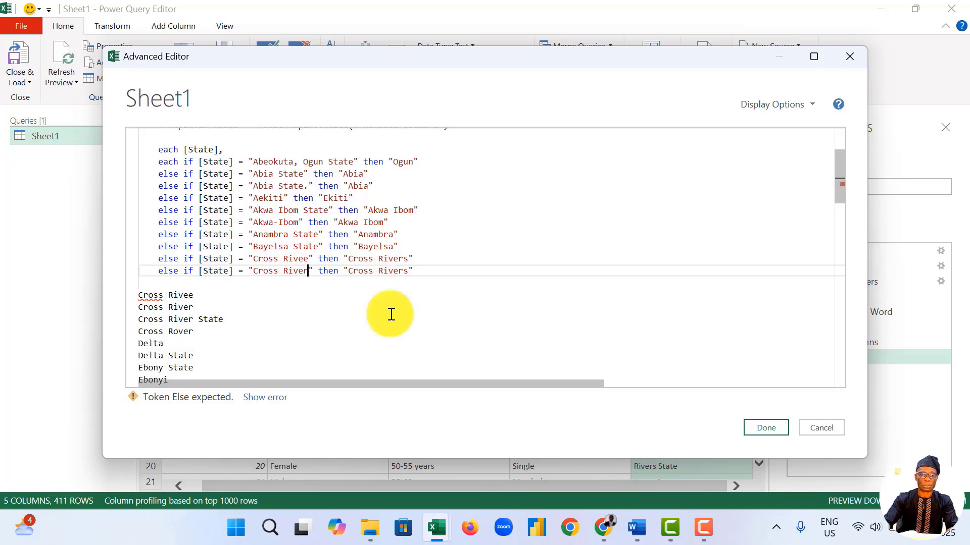
Step: Correct the replacement result of the "Cross Rivee" branch to "Cross River"
click(410, 250)
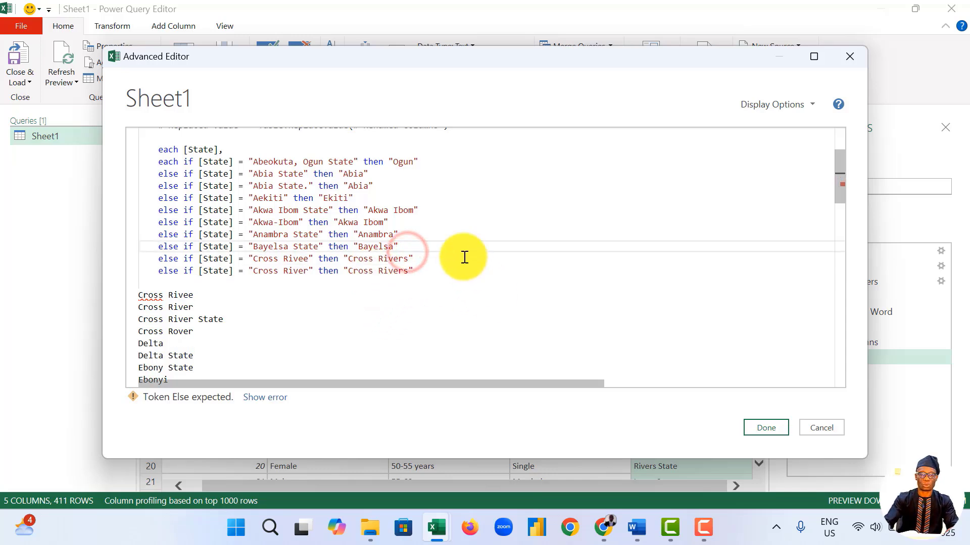
click(408, 257)
key(BackSpace)
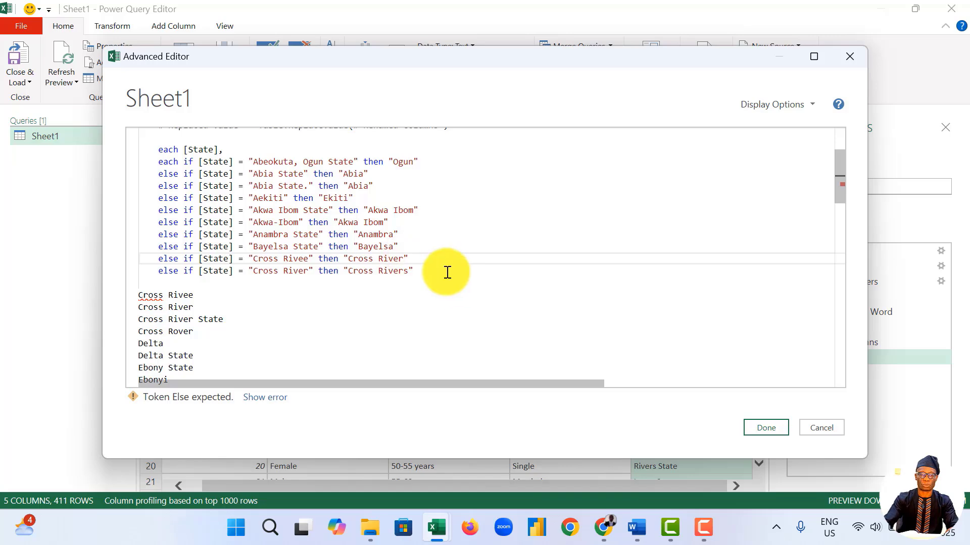
click(413, 271)
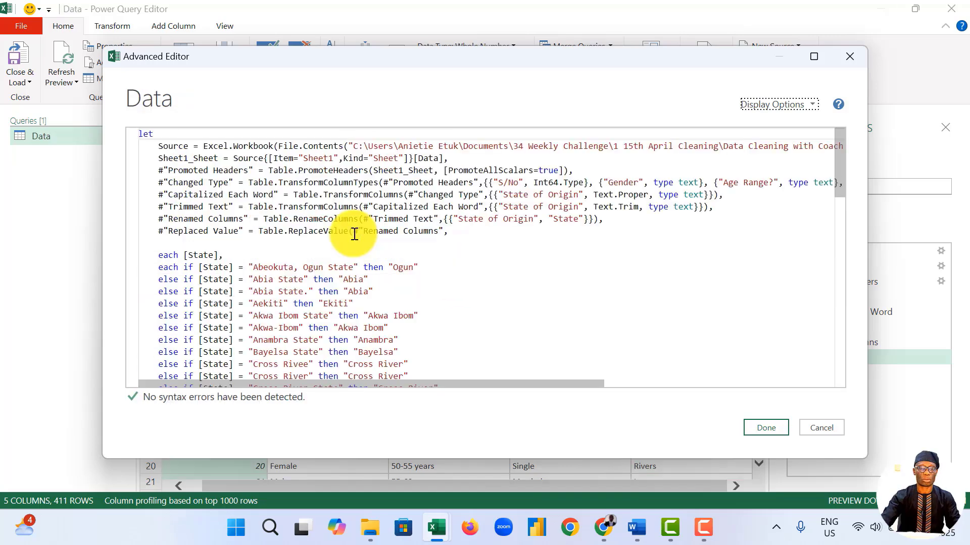
Step: Paste the list of invalid entries, including Nigeria, United Kingdom and 0, above the else [State] line near the end of the code
scroll(354, 234, down, 8)
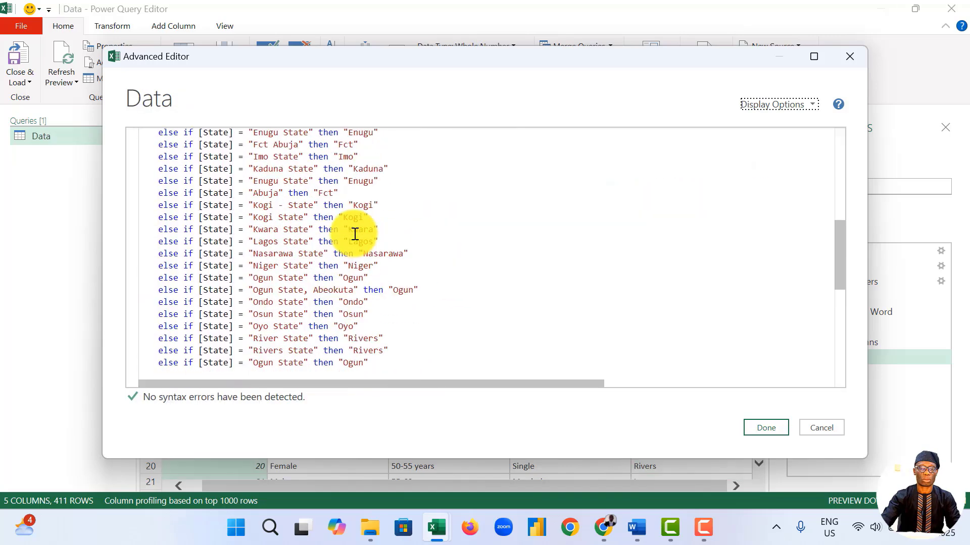
scroll(355, 234, down, 4)
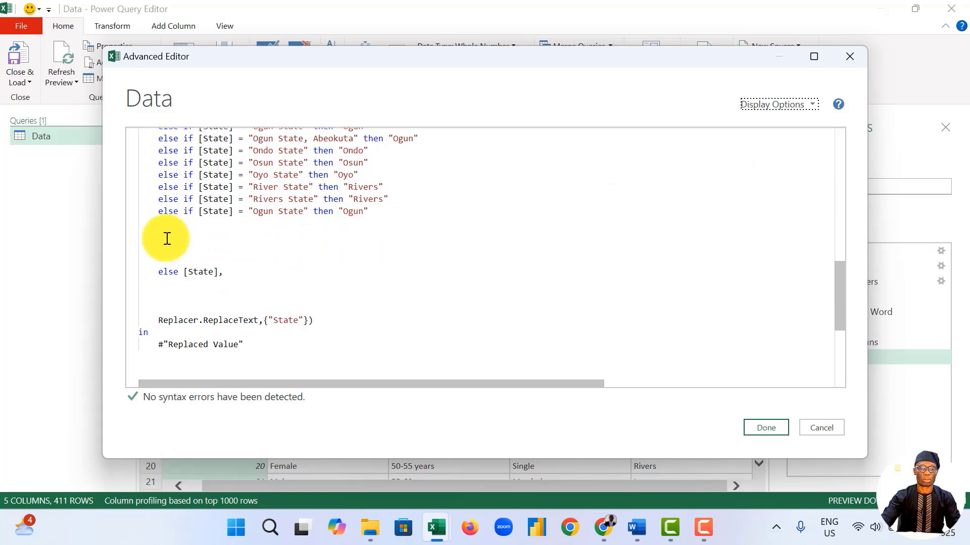
click(167, 238)
key(ctrl+v)
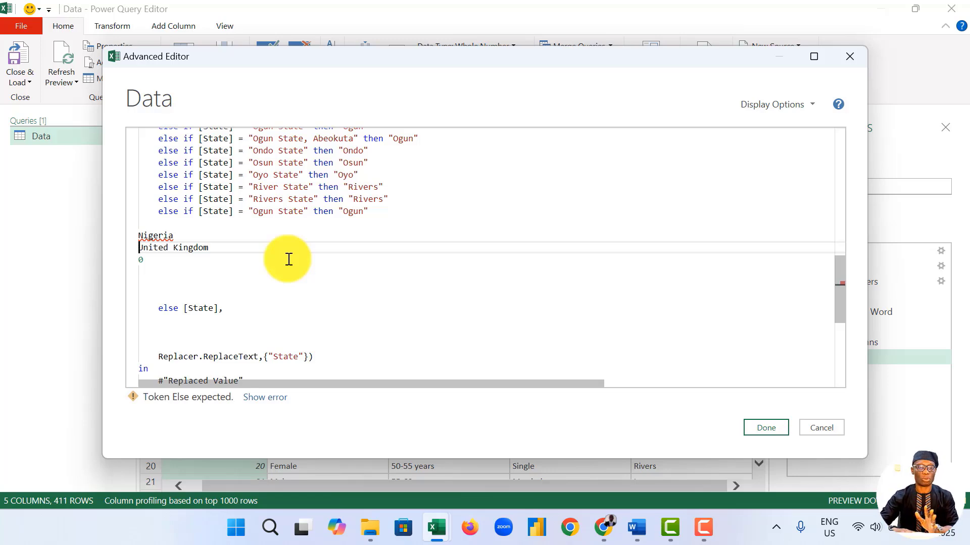
Step: Delete the pasted invalid entries above the else [State] line and apply the query code
click(160, 263)
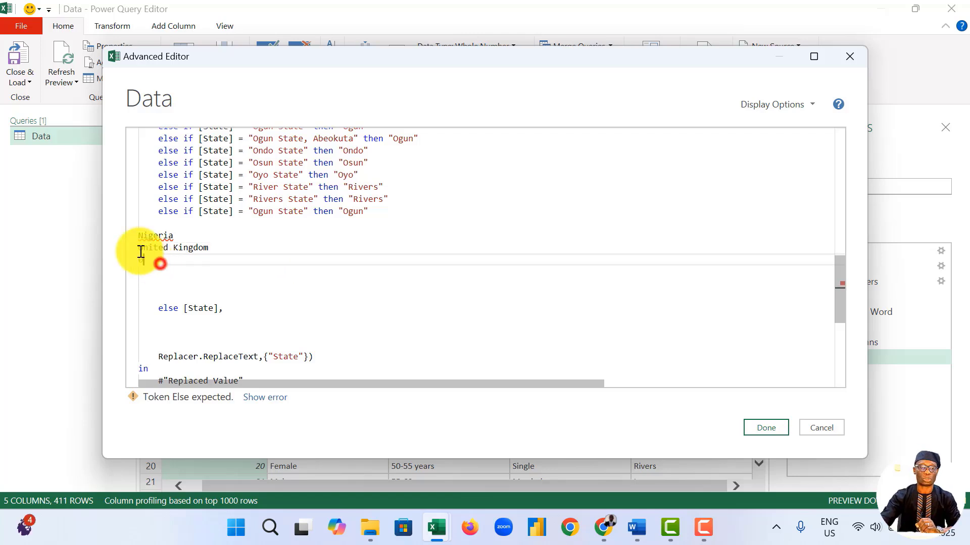
drag(141, 252, 130, 239)
key(Delete)
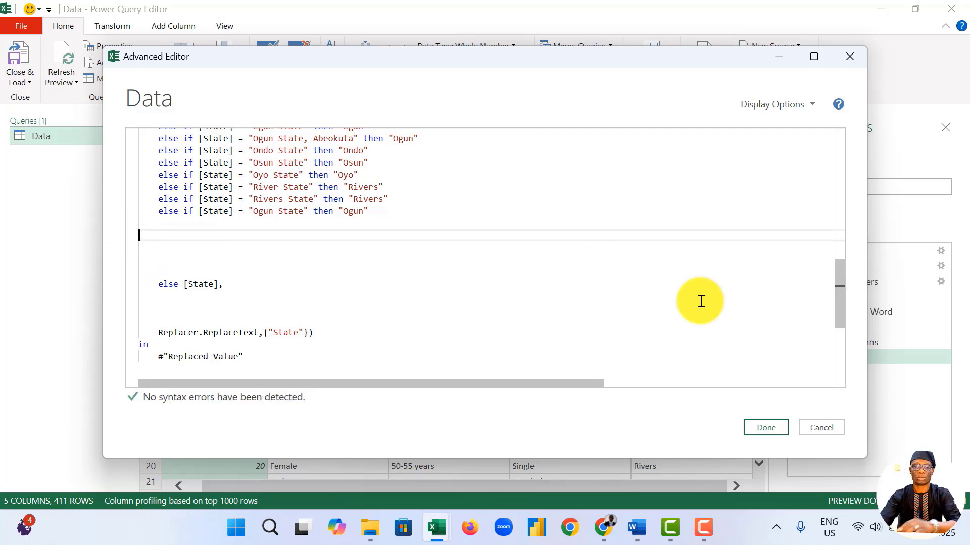
click(763, 428)
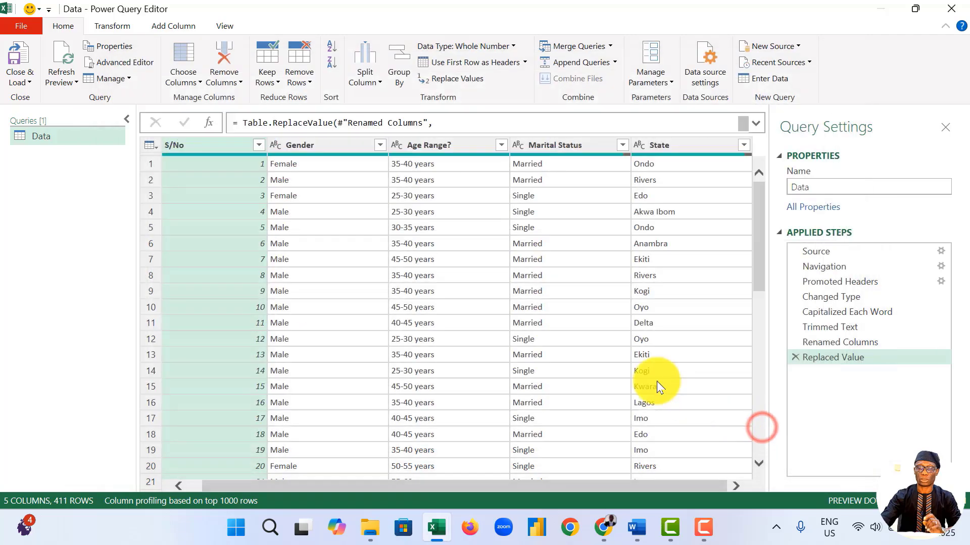
Step: Count the rows of the Data query, and remove the counting step from the applied steps
click(725, 143)
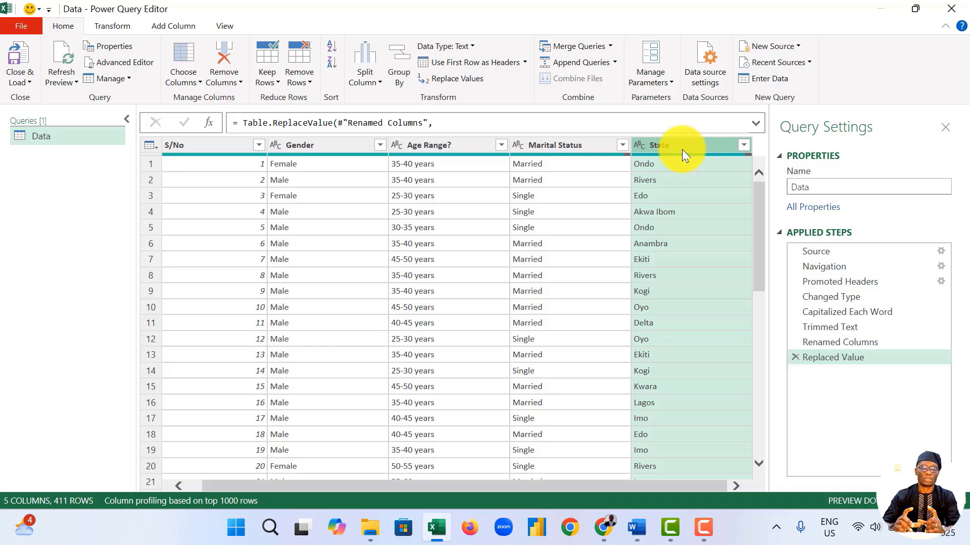
click(112, 26)
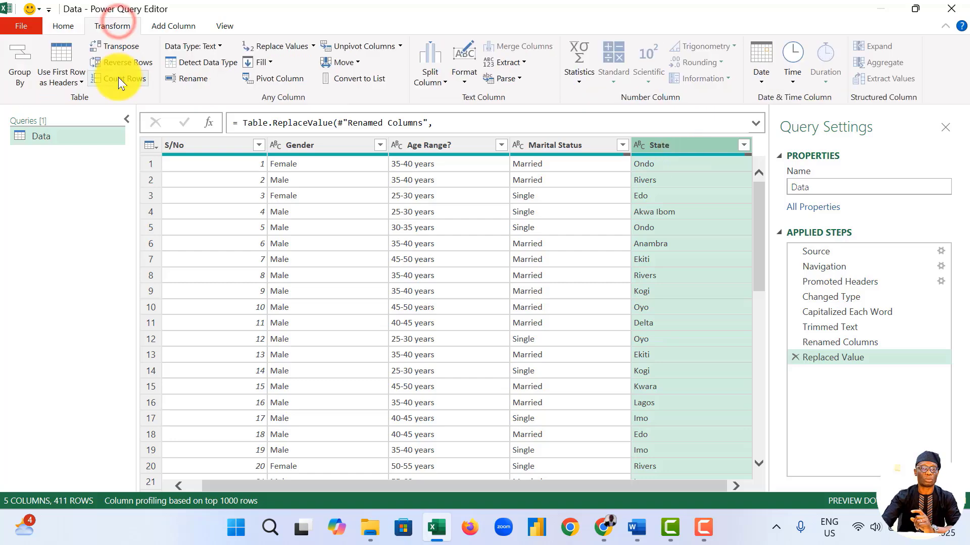
click(126, 79)
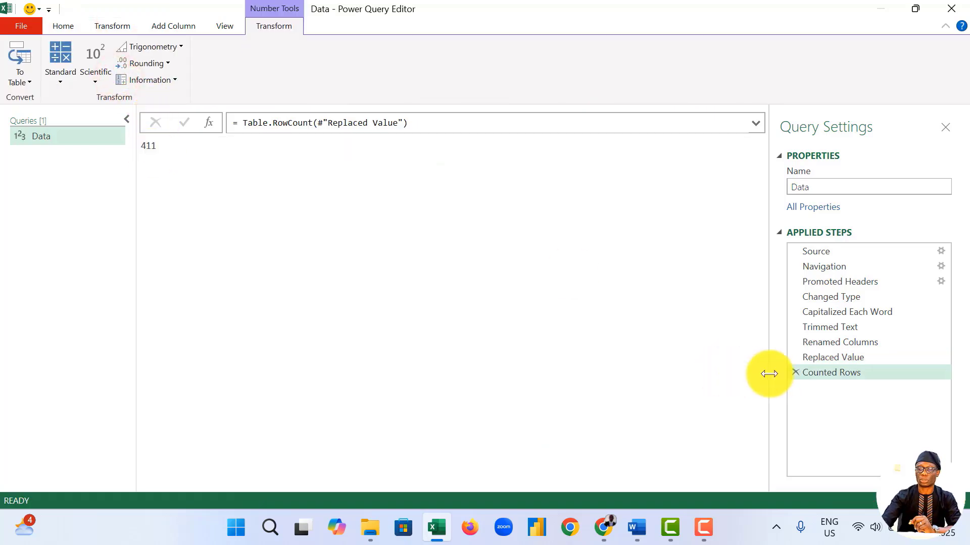
click(795, 373)
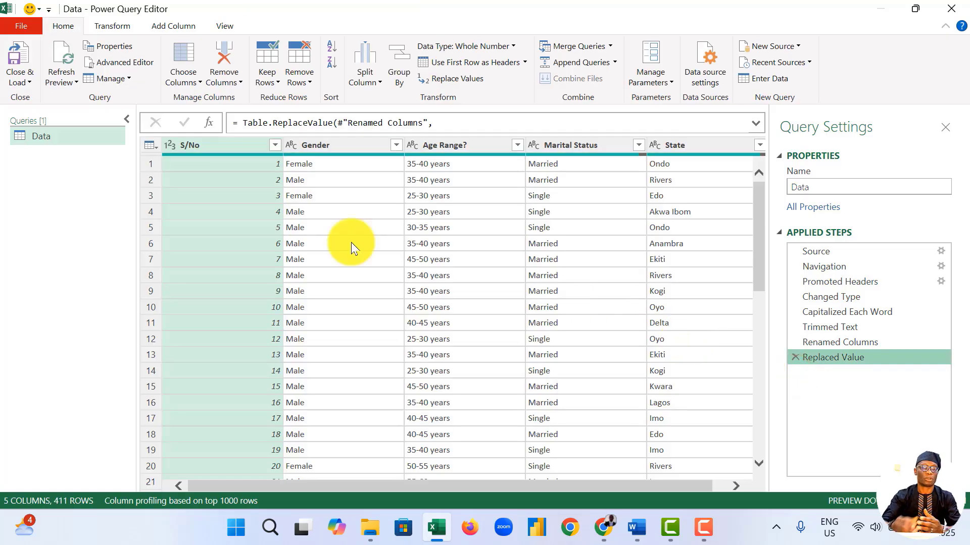
Step: Filter the State column to only the null, Nigeria, United Kingdom and e-mail address entries
click(746, 145)
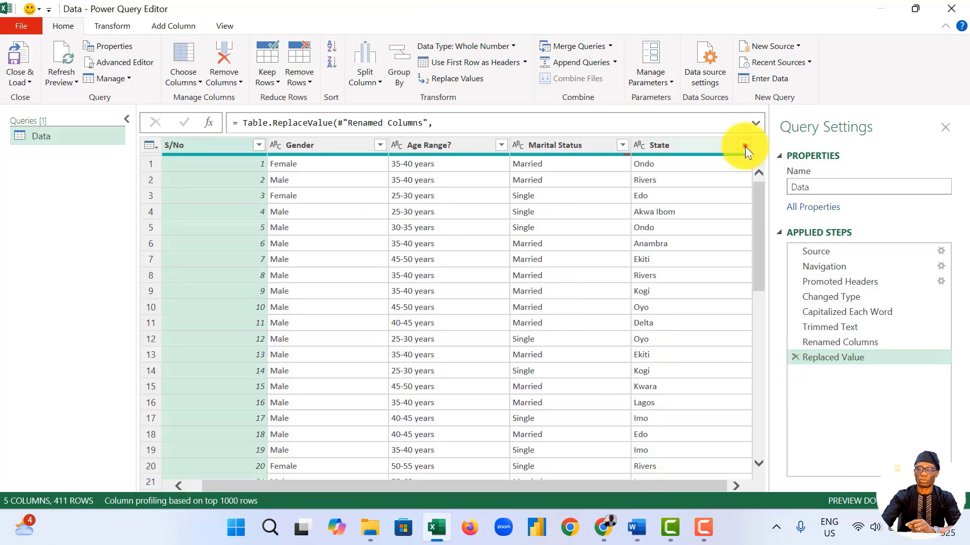
click(532, 295)
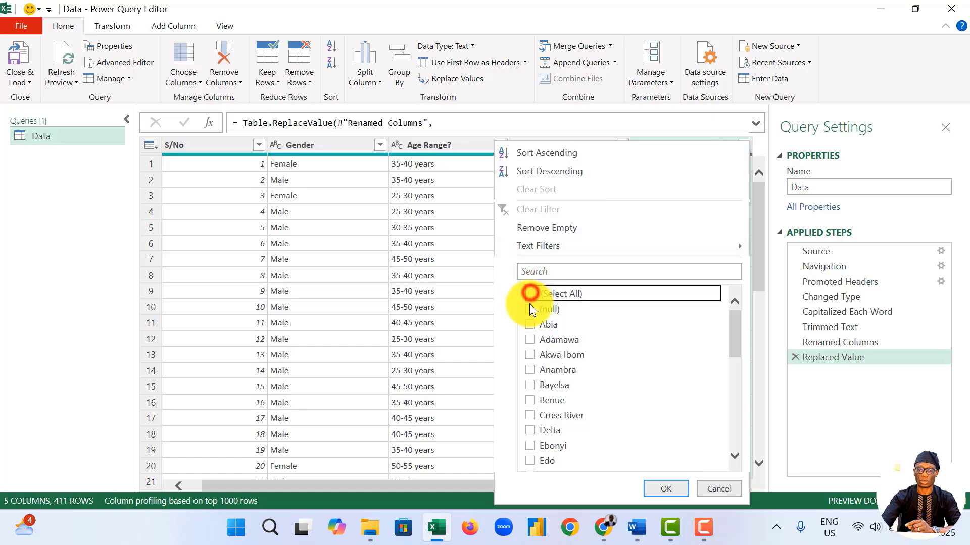
scroll(639, 394, down, 2)
scroll(639, 394, down, 5)
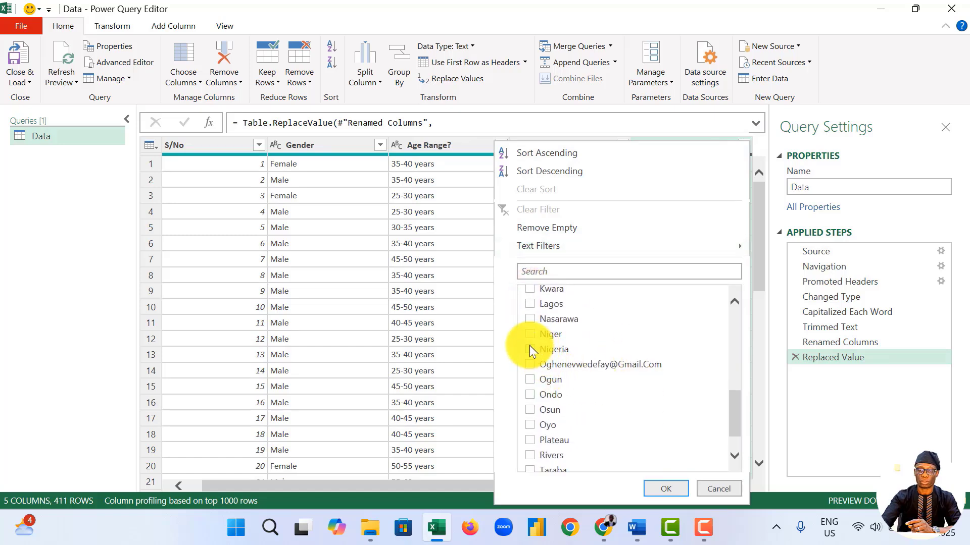
click(530, 348)
click(530, 364)
scroll(651, 398, down, 1)
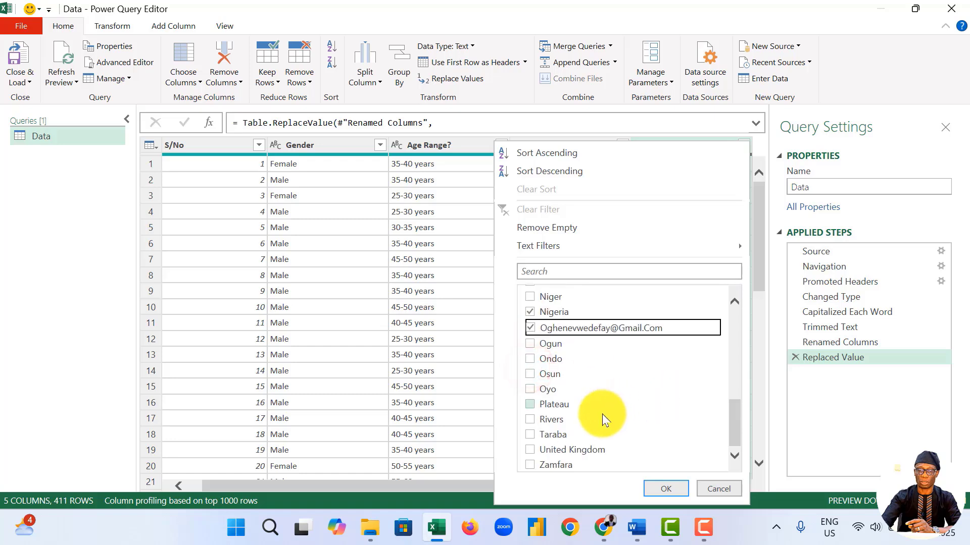
click(530, 449)
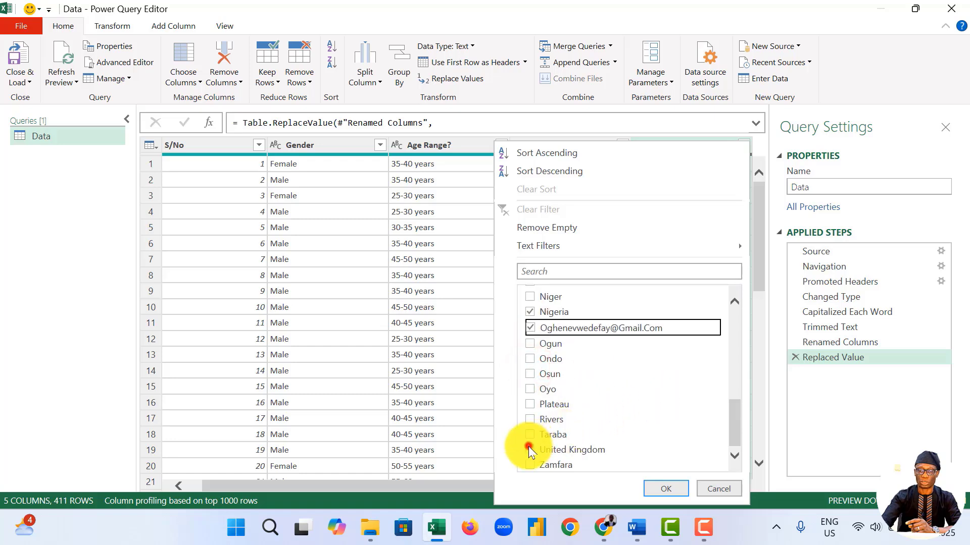
click(665, 489)
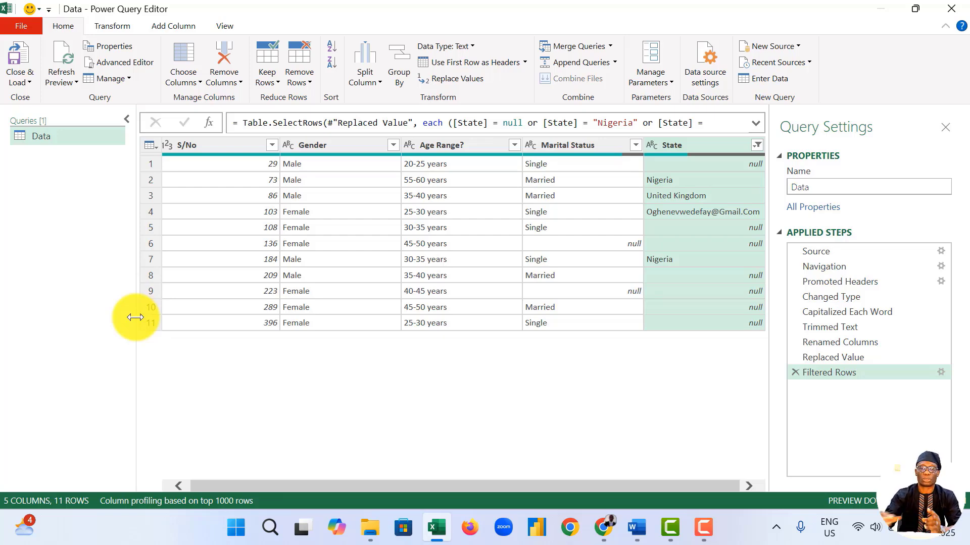
Step: Switch to the Word document, read the options and recommendation for replacing invalid State entries, and return to the Power Query Editor
key(alt+Tab)
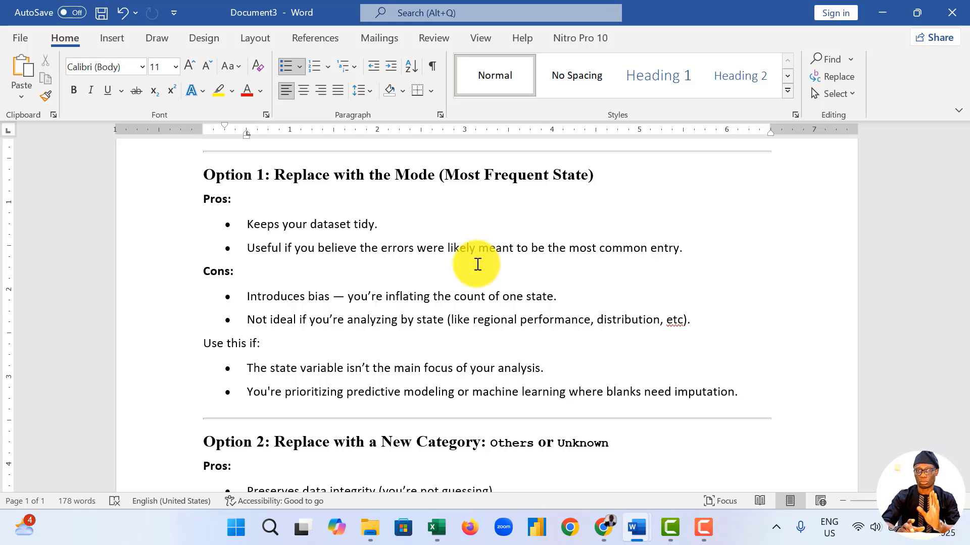
scroll(477, 264, down, 3)
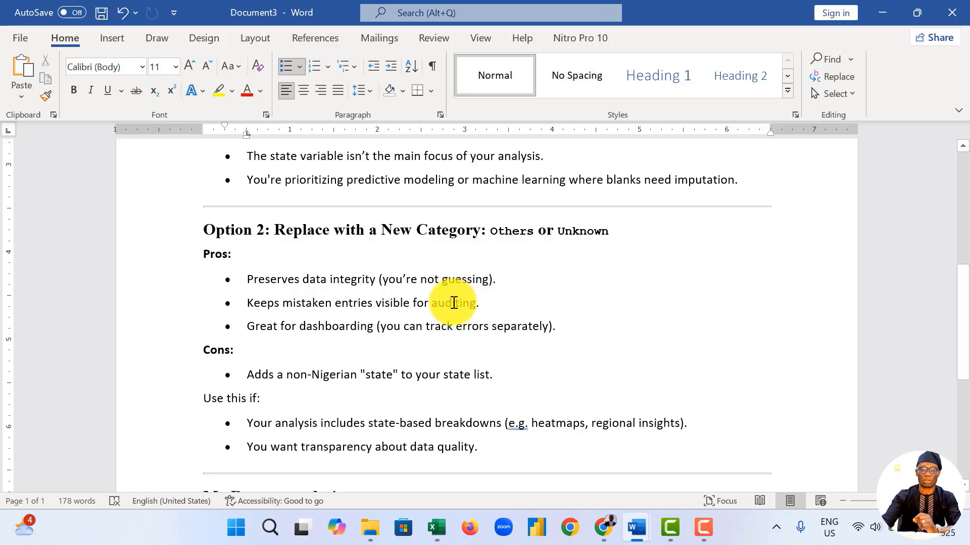
scroll(450, 303, up, 3)
scroll(443, 308, down, 8)
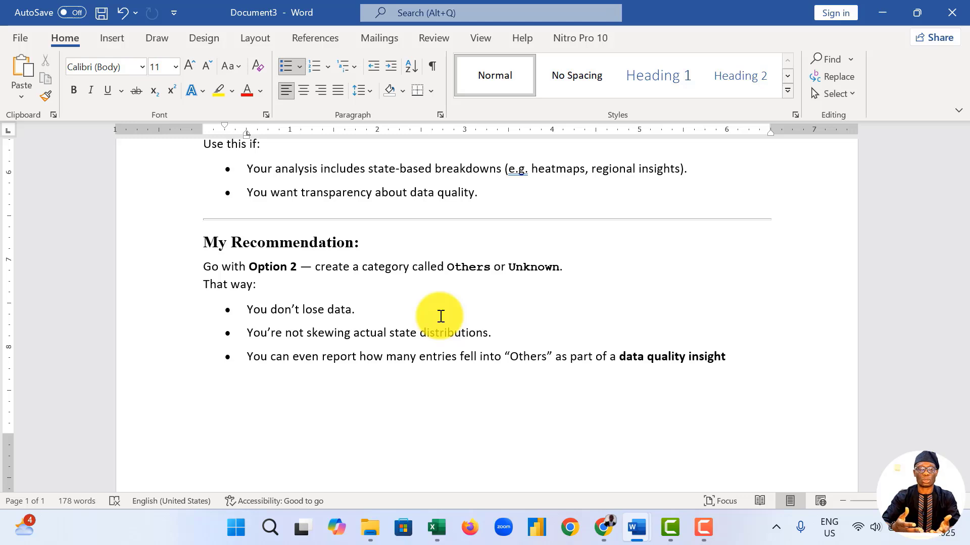
scroll(436, 320, down, 2)
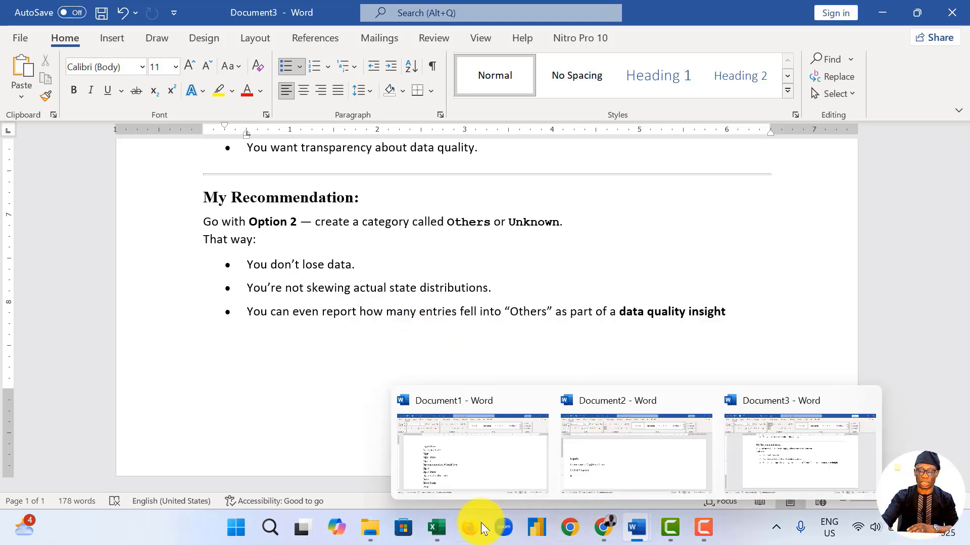
mouse_move(434, 530)
click(461, 455)
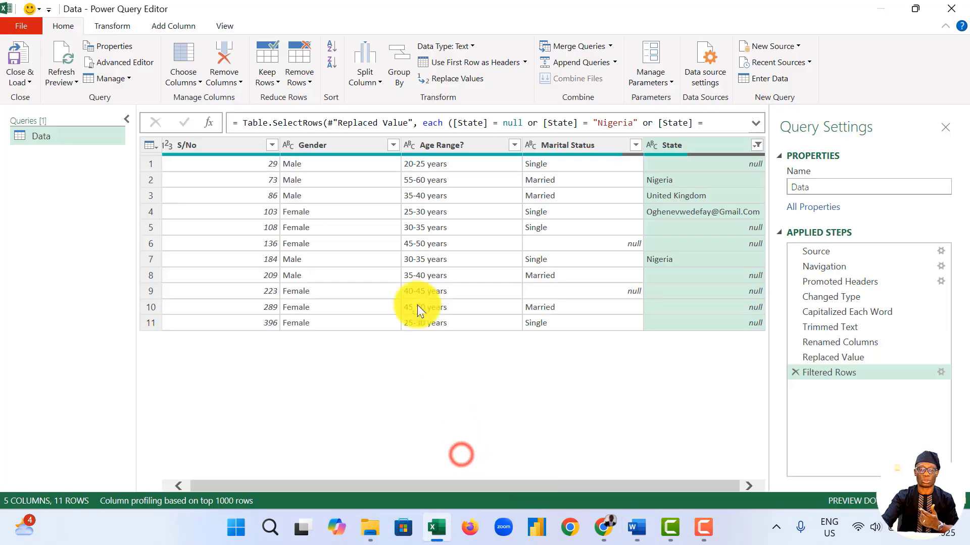
Step: Clear the State column filter and paste the copied invalid entries above the else [State] line in the query code
click(757, 146)
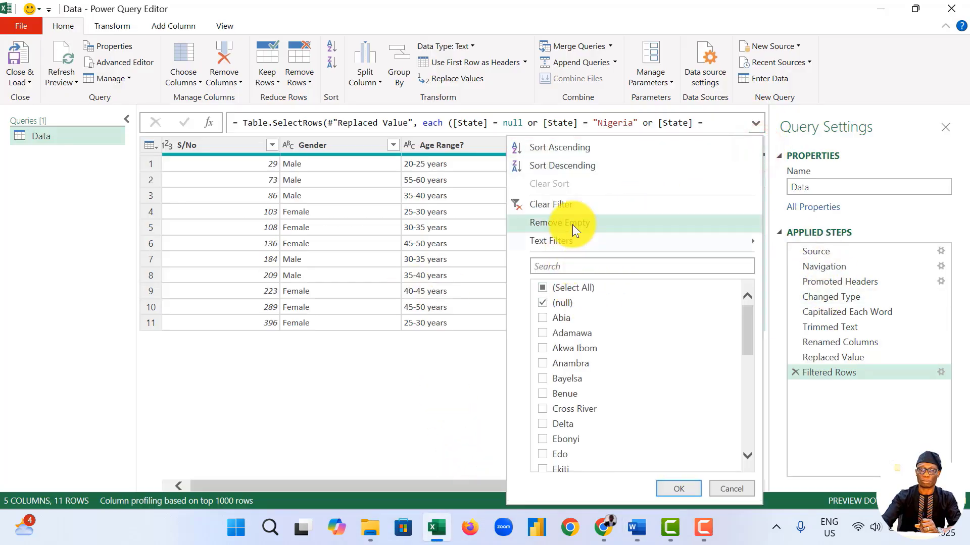
click(580, 206)
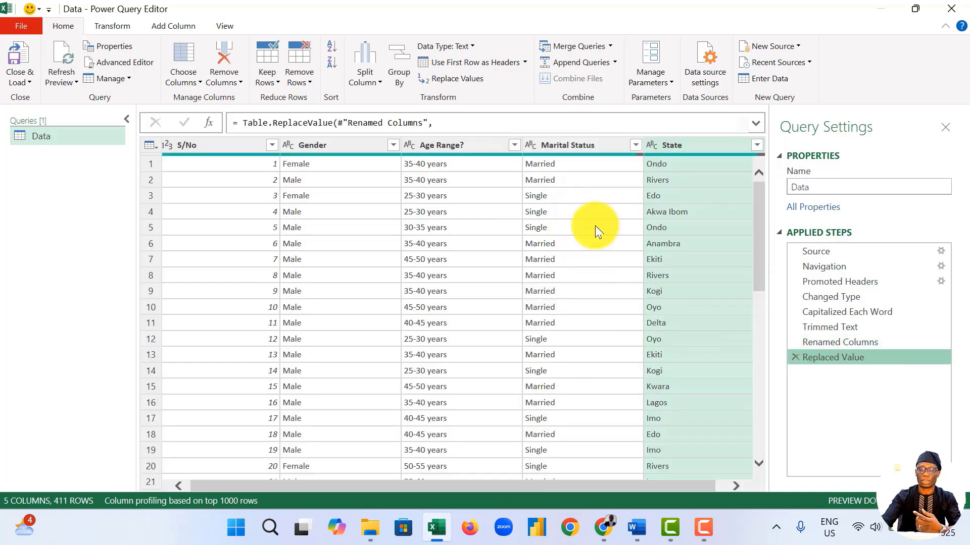
click(113, 62)
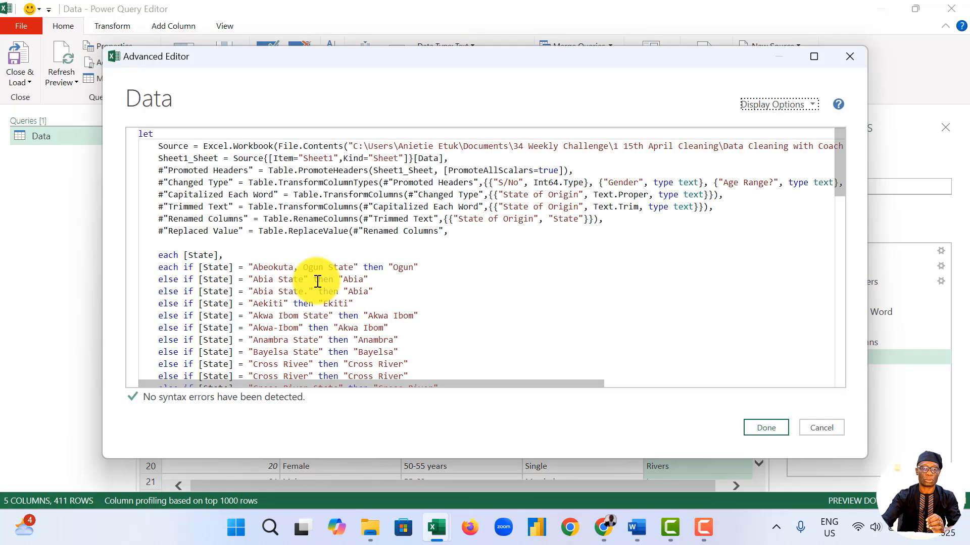
scroll(321, 268, down, 15)
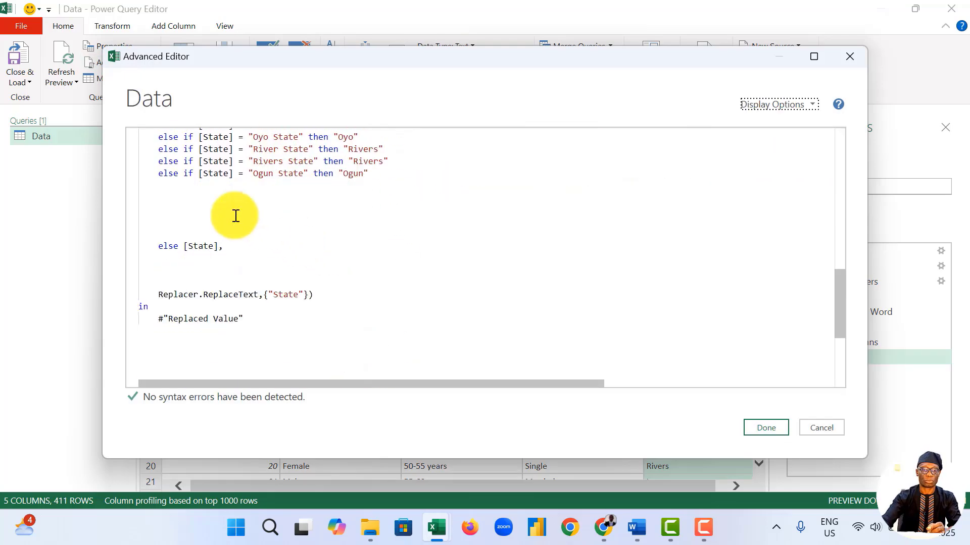
click(171, 208)
key(ctrl+v)
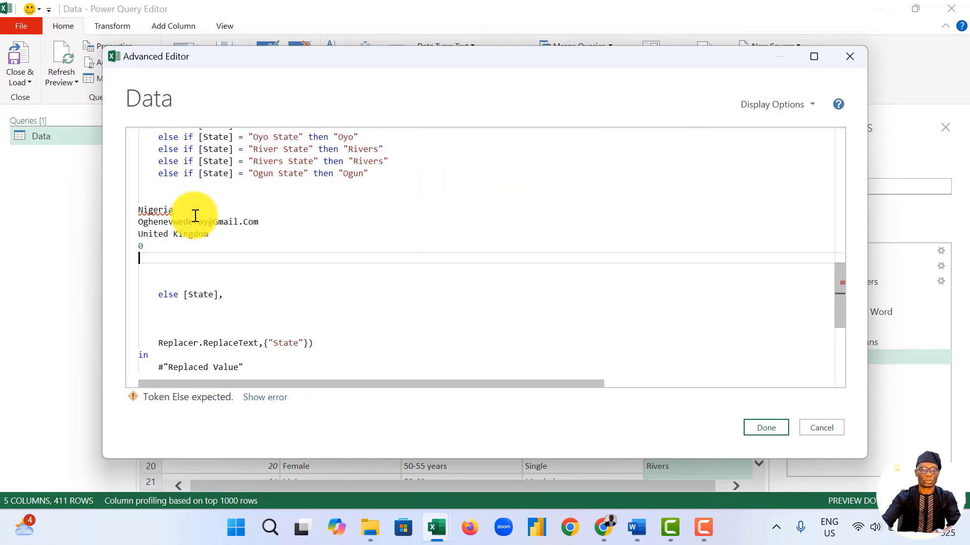
Step: Duplicate the last "Ogun State" else-if line beneath itself and change the copy's condition to "Nigeria"
drag(368, 173, 160, 172)
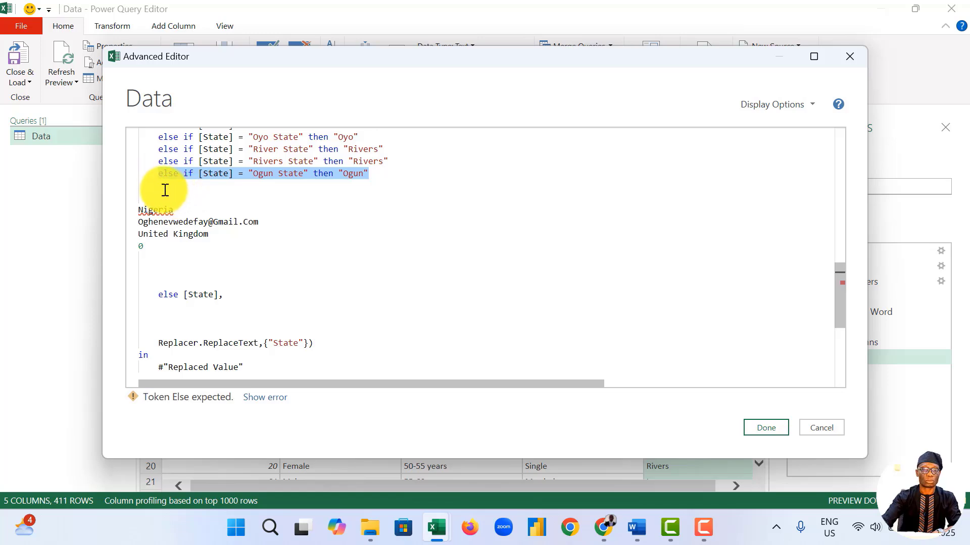
click(162, 187)
key(BackSpace)
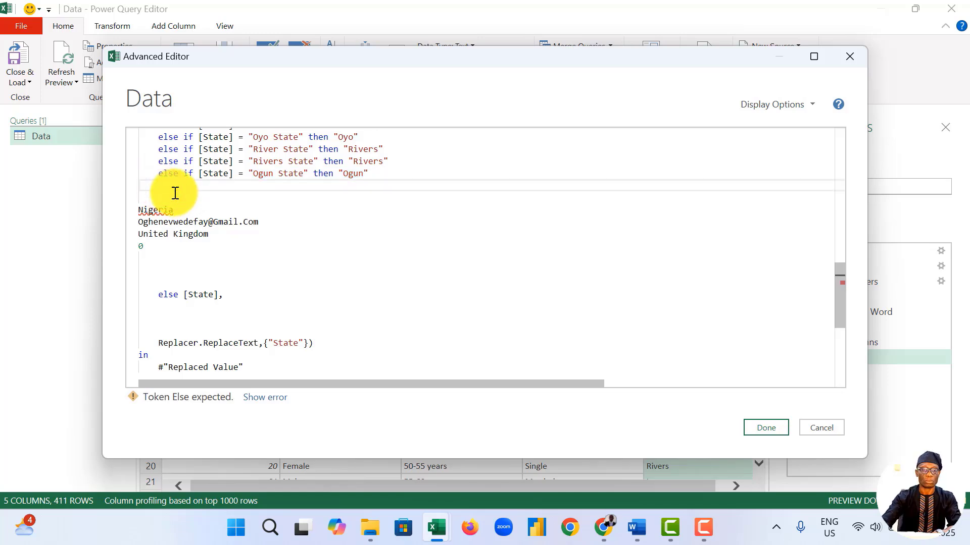
text(else if [State] = "Ogun State" then "Ogun")
key(ctrl+Left)
key(ctrl+Left)
key(ctrl+Left)
key(ctrl+Left)
key(ctrl+Left)
key(ctrl+Left)
key(Right)
text(Nige)
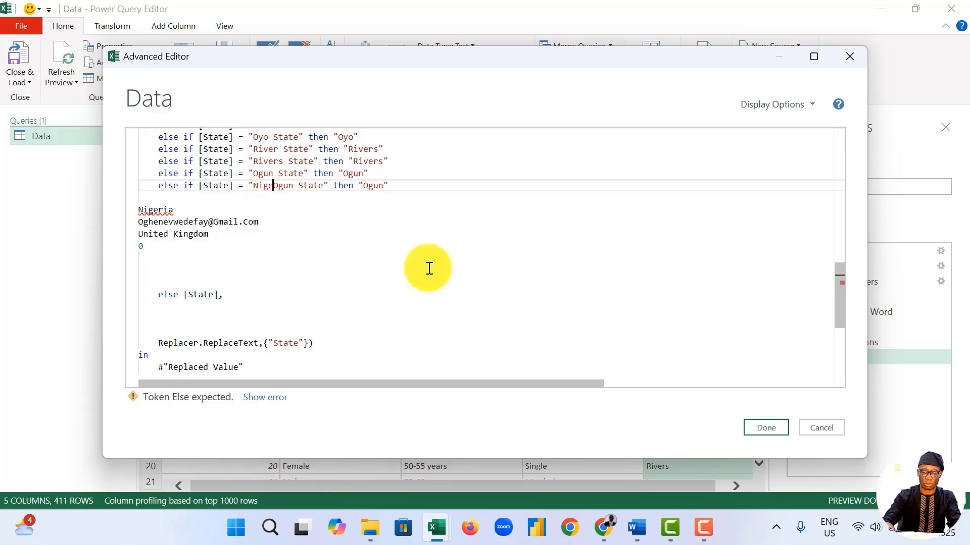
text(ria)
key(Delete)
key(Delete)
key(Delete)
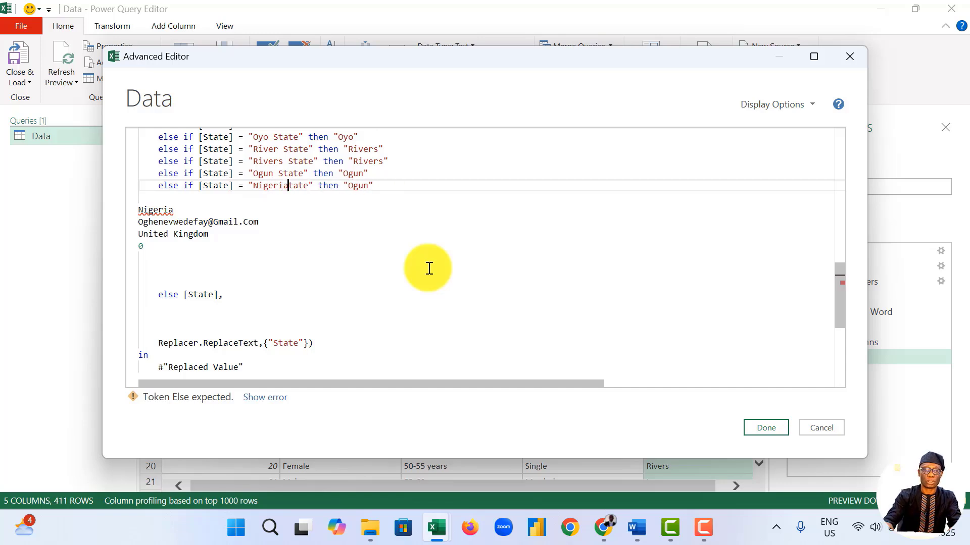
Step: Set the replacement value in the "Nigeria" else-if line to "Unknown"
click(346, 186)
key(BackSpace)
key(BackSpace)
key(BackSpace)
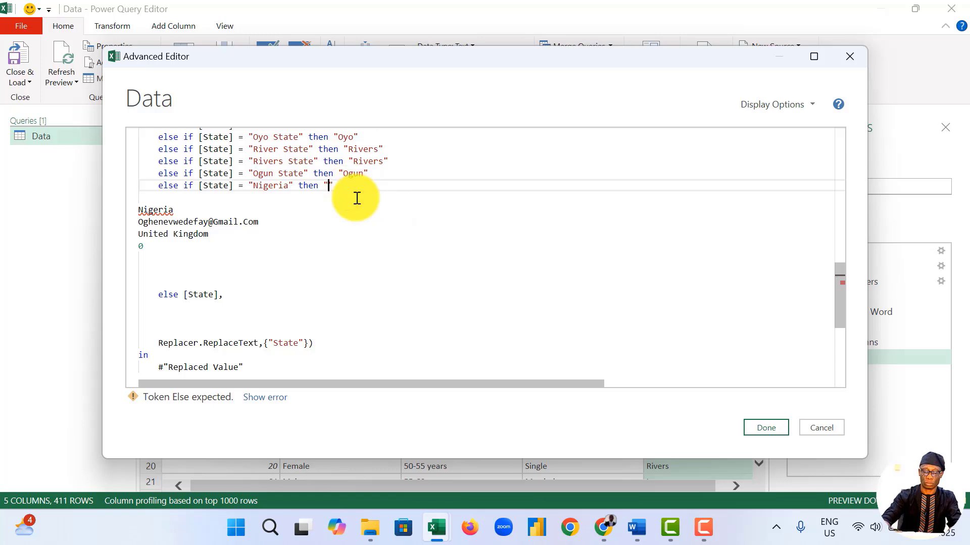
text(Unknow)
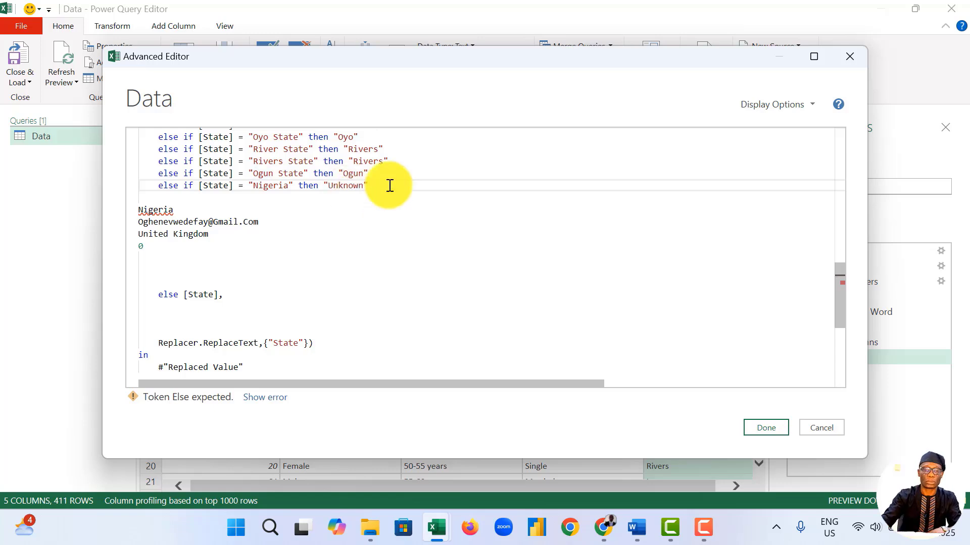
text(n)
Step: Duplicate the "Nigeria" else-if line and change the copy's condition to the pasted e-mail address, keeping "Unknown" as the replacement
drag(387, 187, 163, 186)
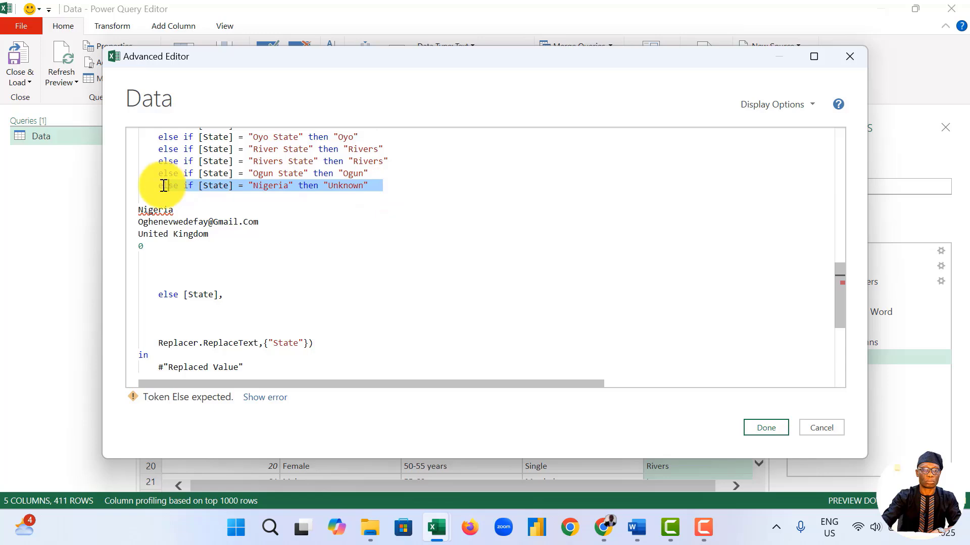
click(161, 197)
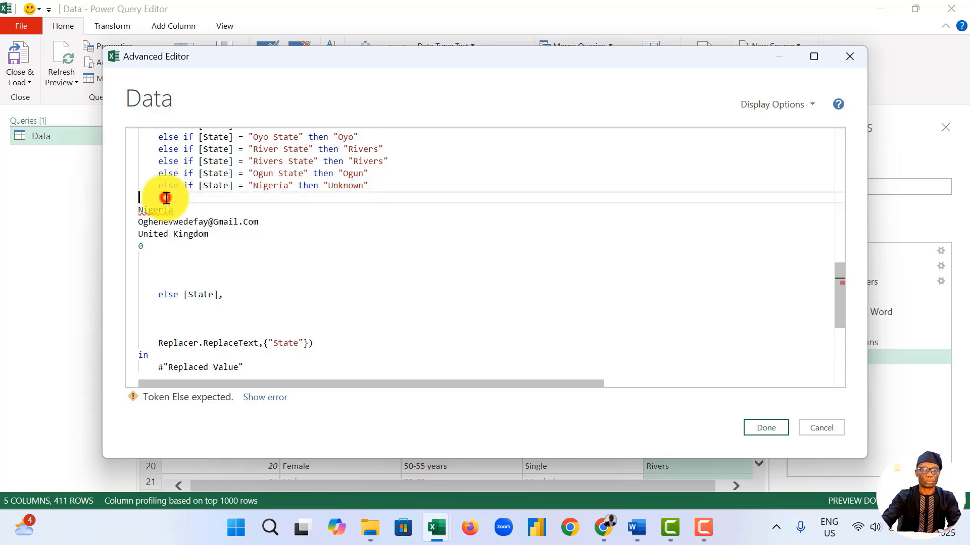
text(else if [State] = "Nigeria" then "Unknown")
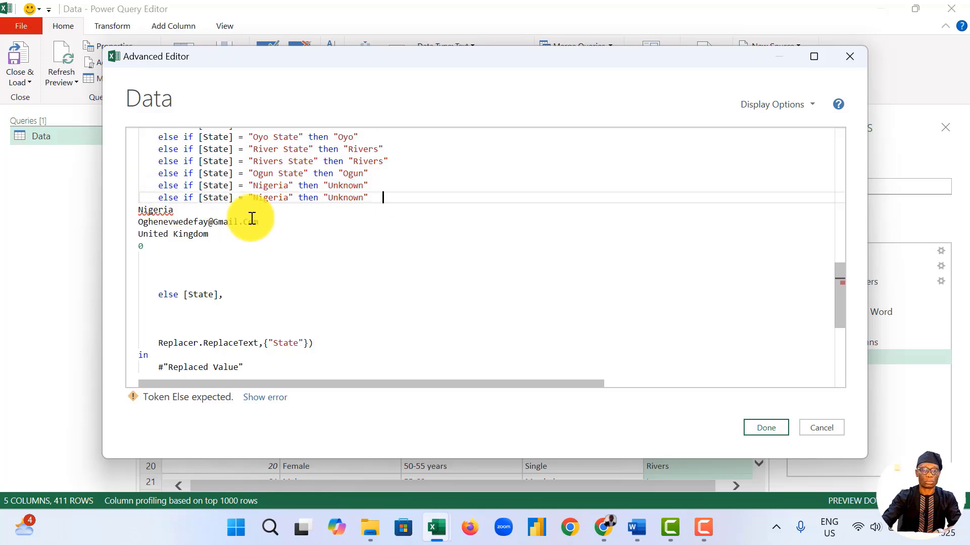
drag(258, 222, 140, 227)
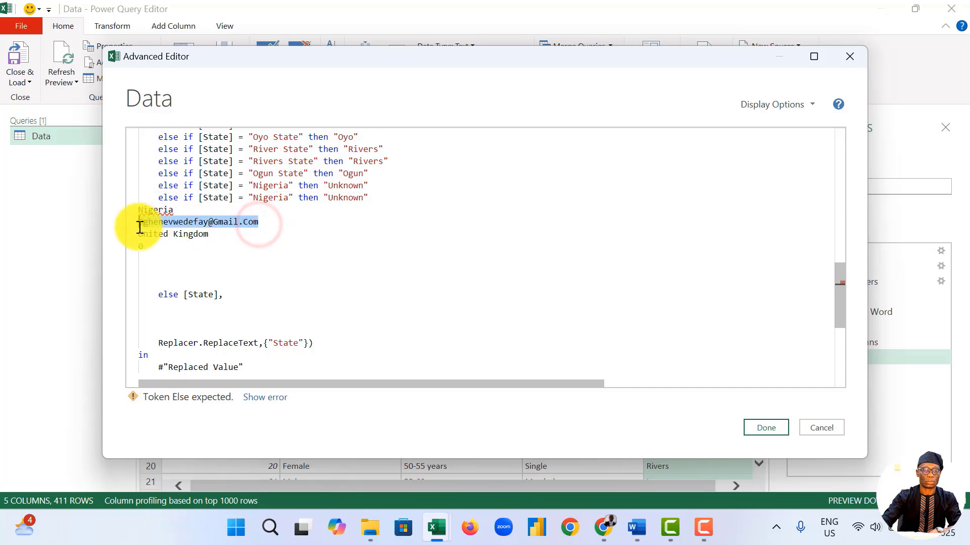
key(BackSpace)
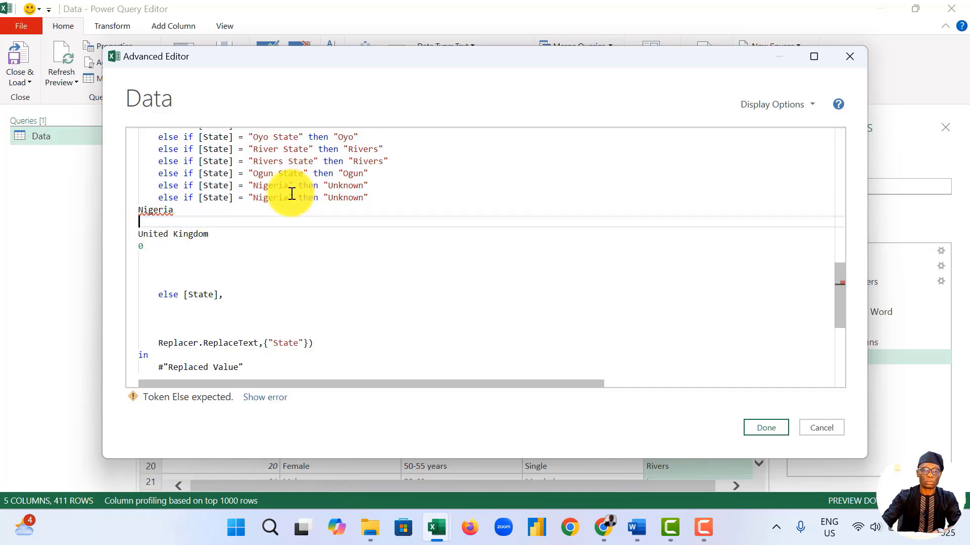
drag(288, 197, 253, 202)
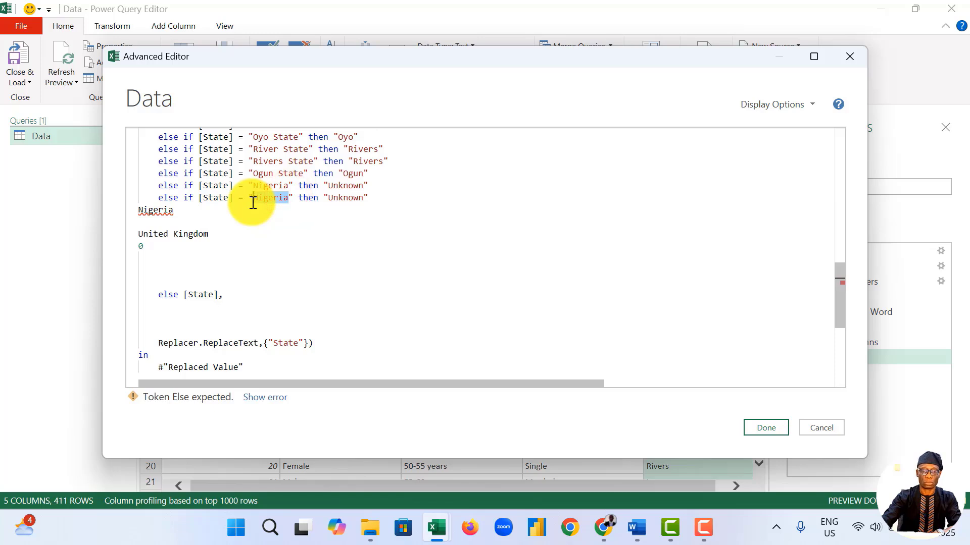
key(ctrl+v)
Step: Duplicate the e-mail address else-if line and change the copy's condition to "United Kingdom", keeping "Unknown" as the replacement
drag(458, 200, 163, 200)
key(ctrl+c)
click(461, 197)
key(Return)
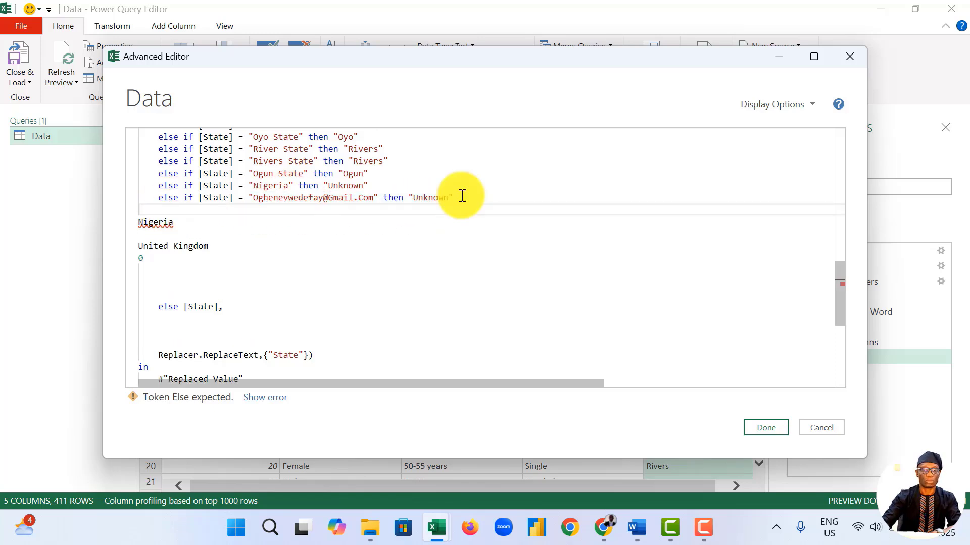
key(ctrl+v)
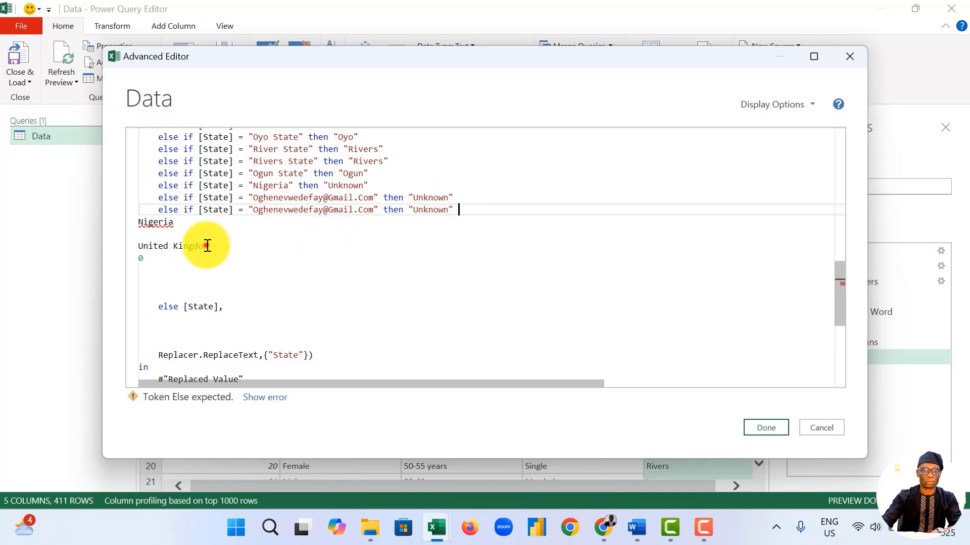
drag(208, 246, 140, 247)
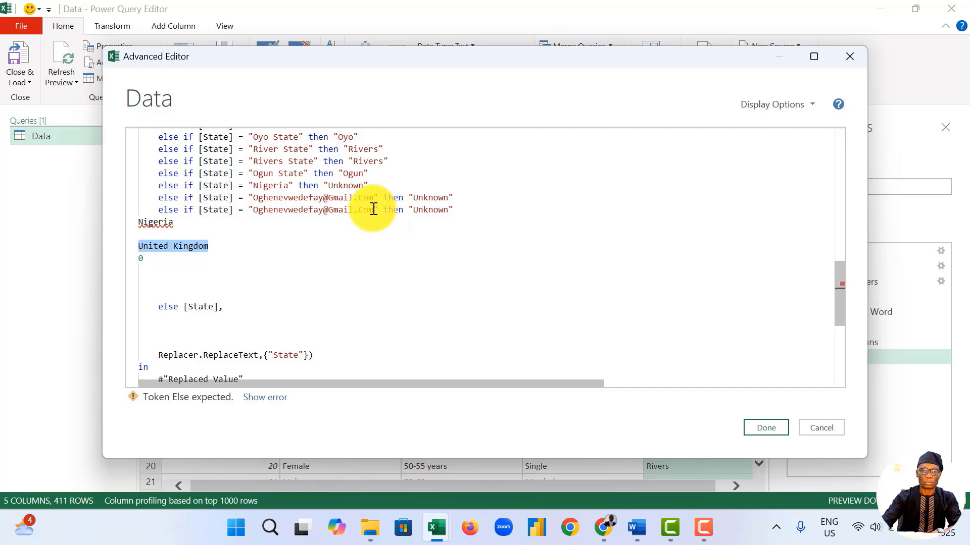
mouse_move(370, 209)
mouse_down()
mouse_move(255, 210)
mouse_move(357, 219)
mouse_up()
key(BackSpace)
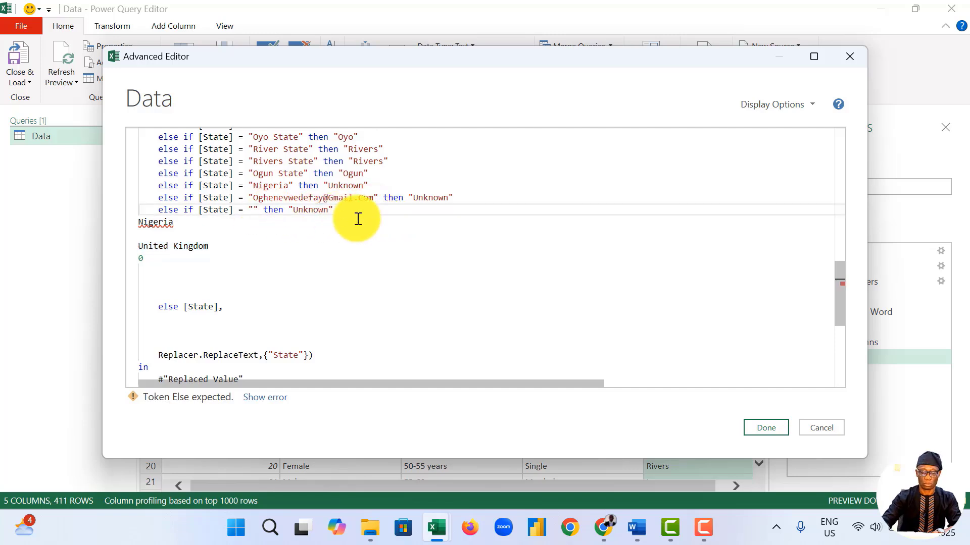
key(ctrl+v)
Step: Delete the leftover pasted entries below the "United Kingdom" else-if line and apply the query code
drag(378, 218, 526, 361)
key(Delete)
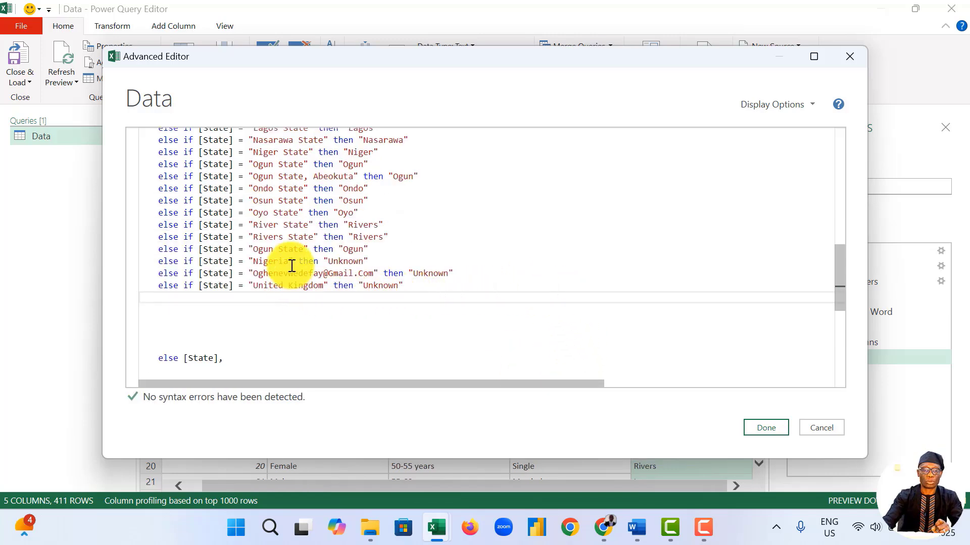
click(761, 428)
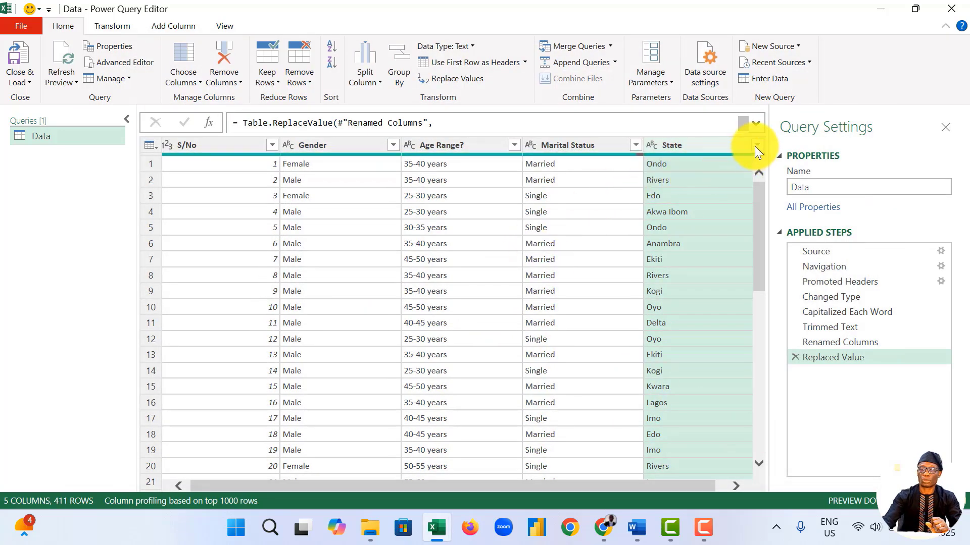
Step: Review the State column's filter list for remaining invalid and null entries
click(756, 145)
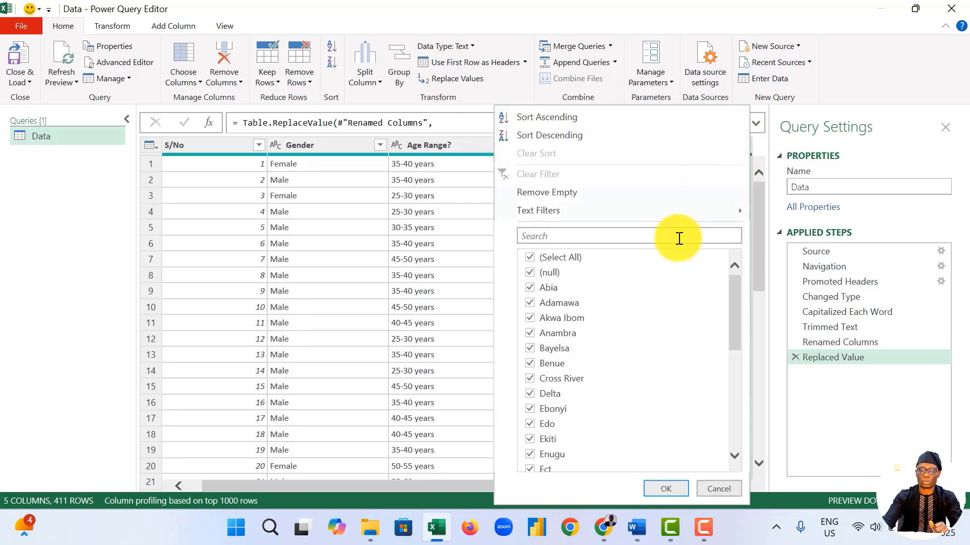
drag(738, 303, 553, 205)
click(477, 210)
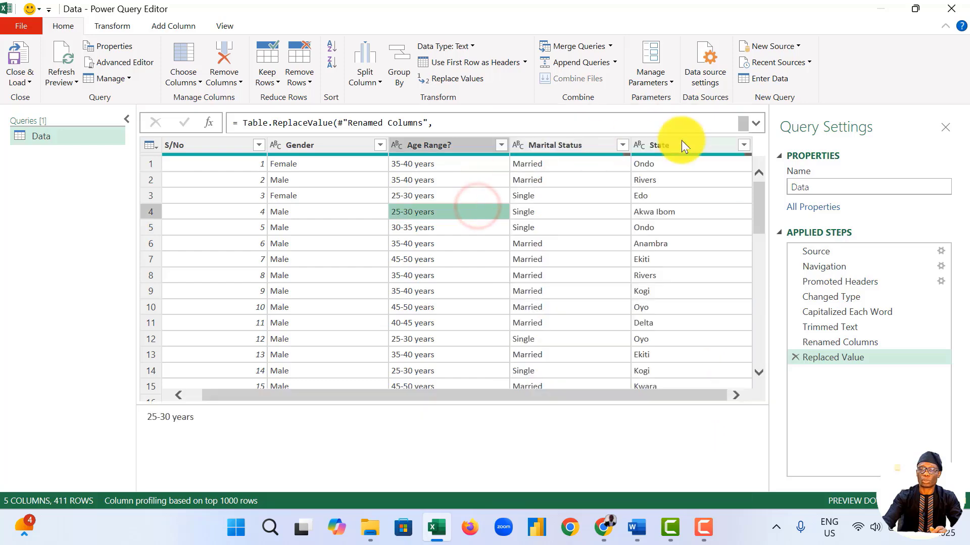
Step: Replace the null values in the State column with "Unknown" and check the column's filter list
right_click(682, 144)
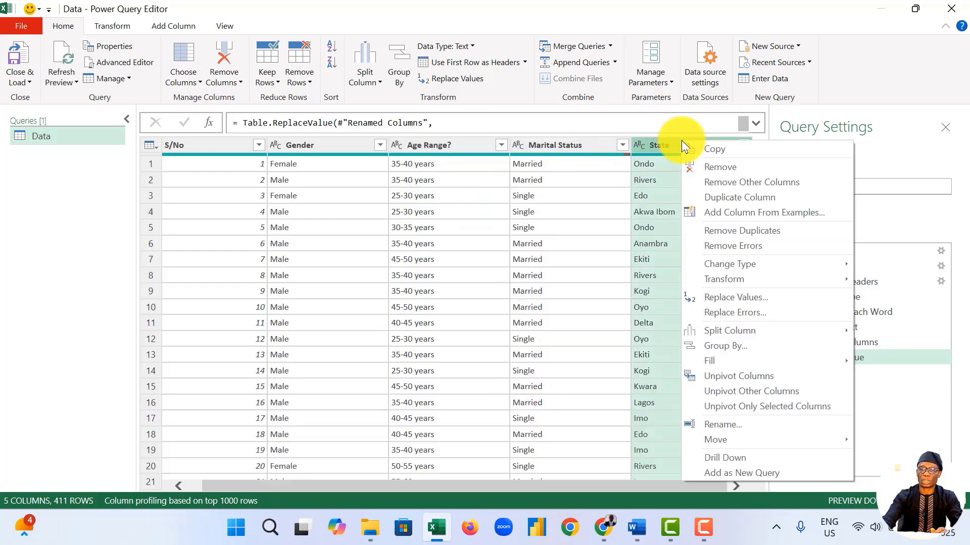
click(782, 294)
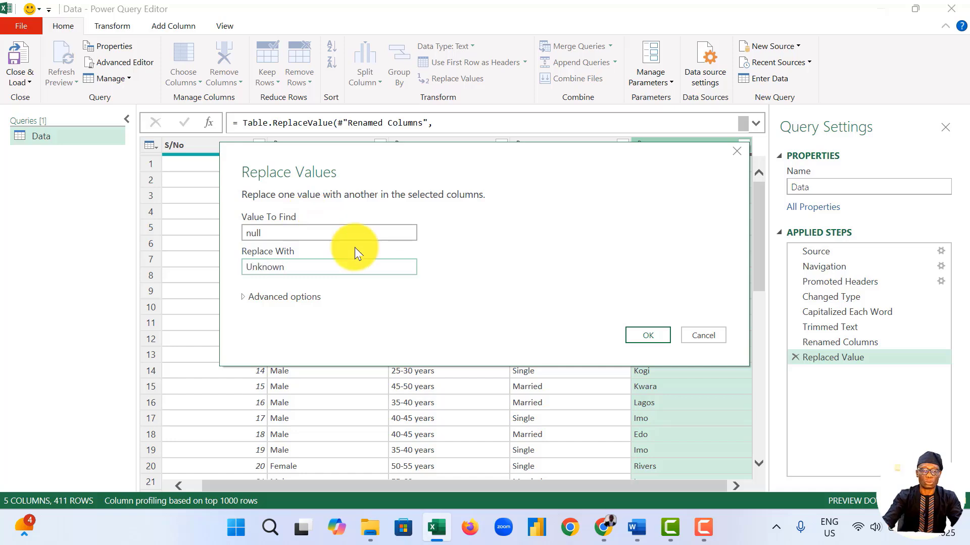
click(648, 336)
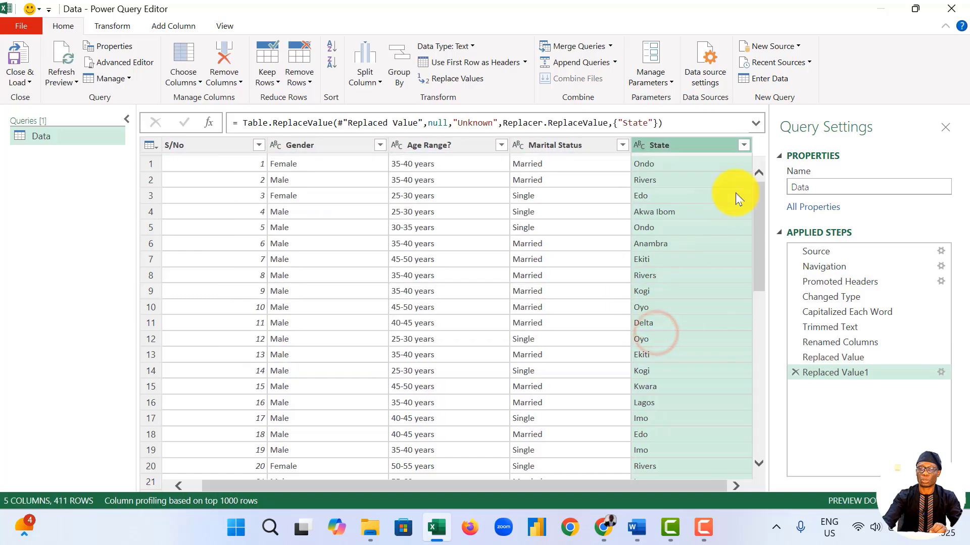
click(744, 145)
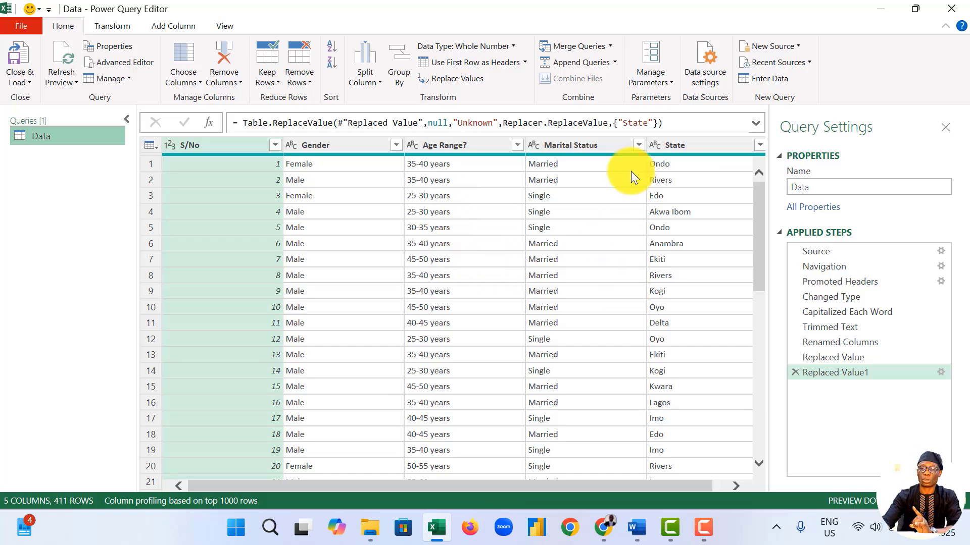
Step: Filter the Marital Status column to null and Others, examine those rows, and clear the filter
click(639, 145)
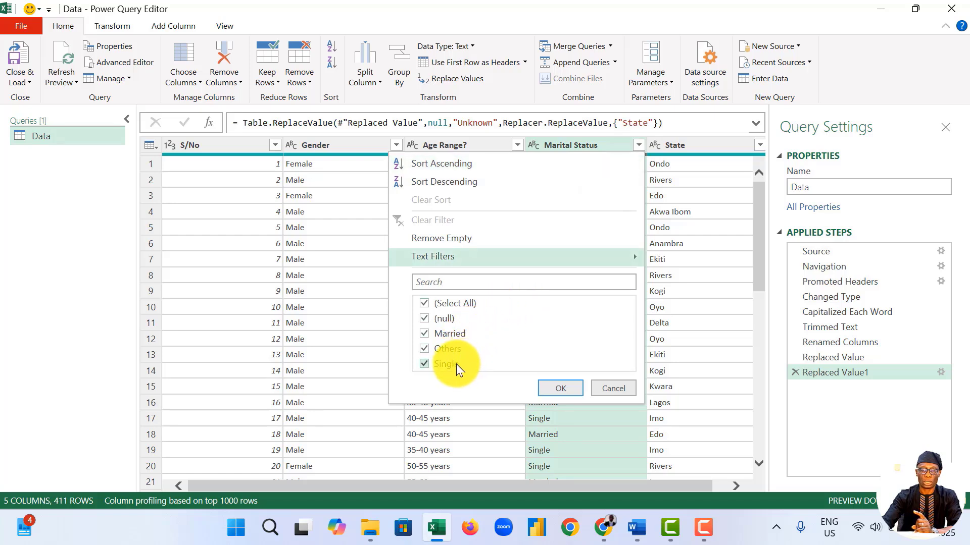
click(425, 304)
click(425, 319)
click(424, 349)
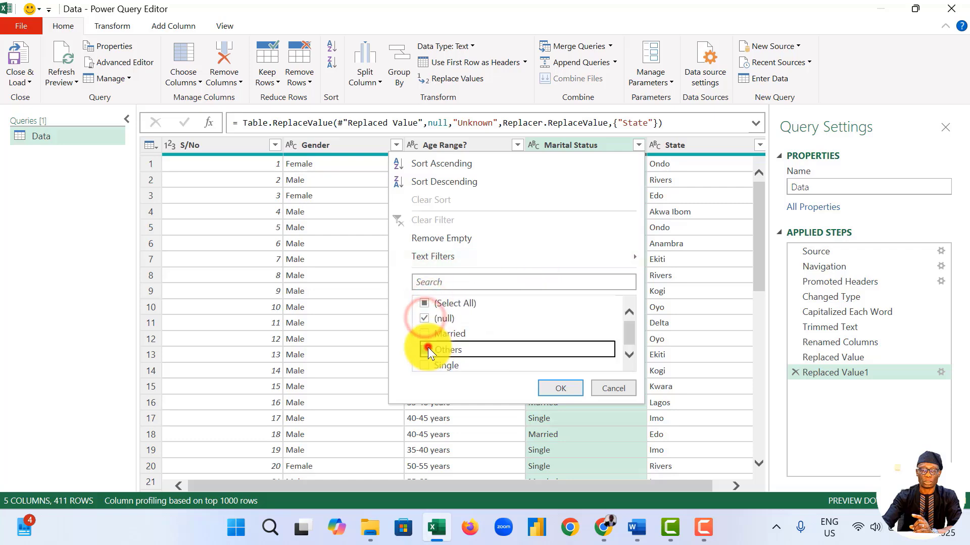
click(561, 388)
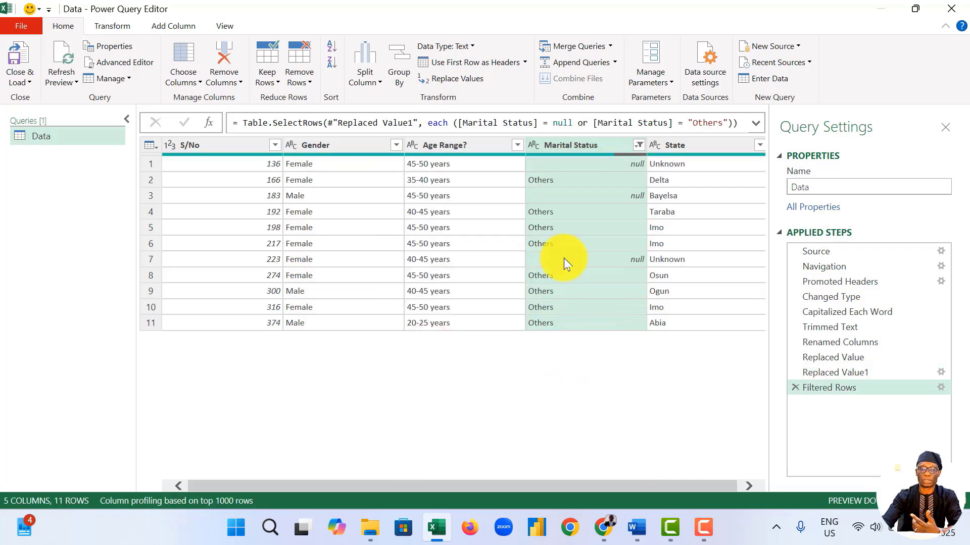
click(639, 145)
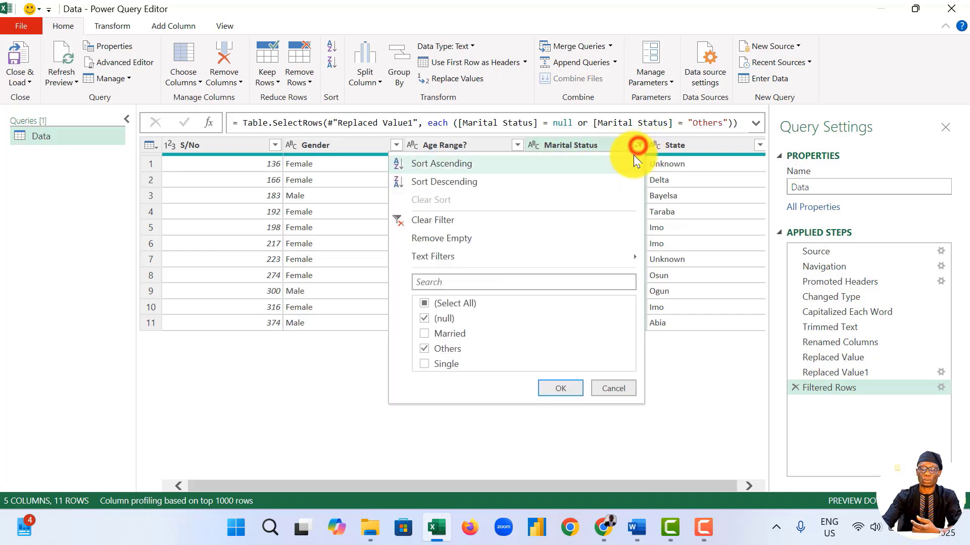
click(456, 220)
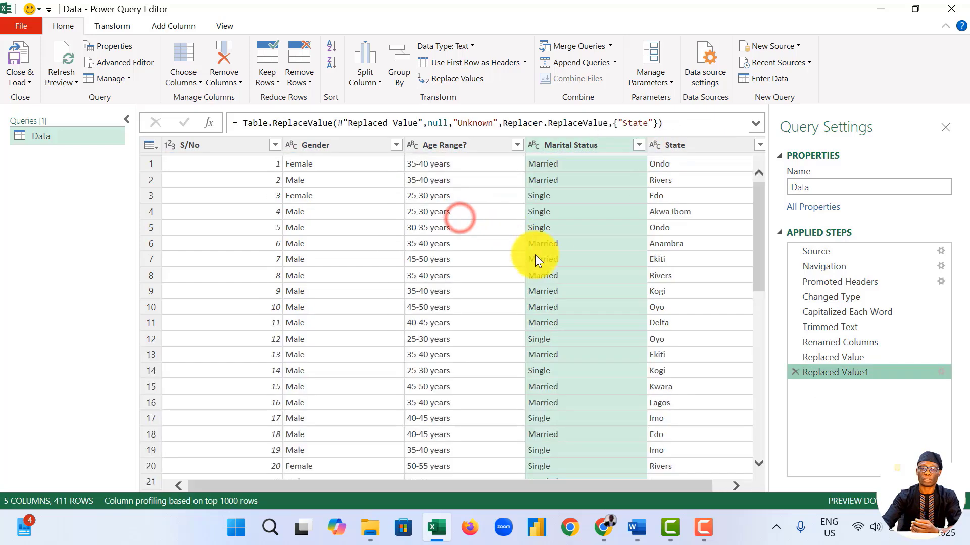
Step: Replace the null values in the Marital Status column with "Others" and check the column's filter list
right_click(600, 149)
click(688, 299)
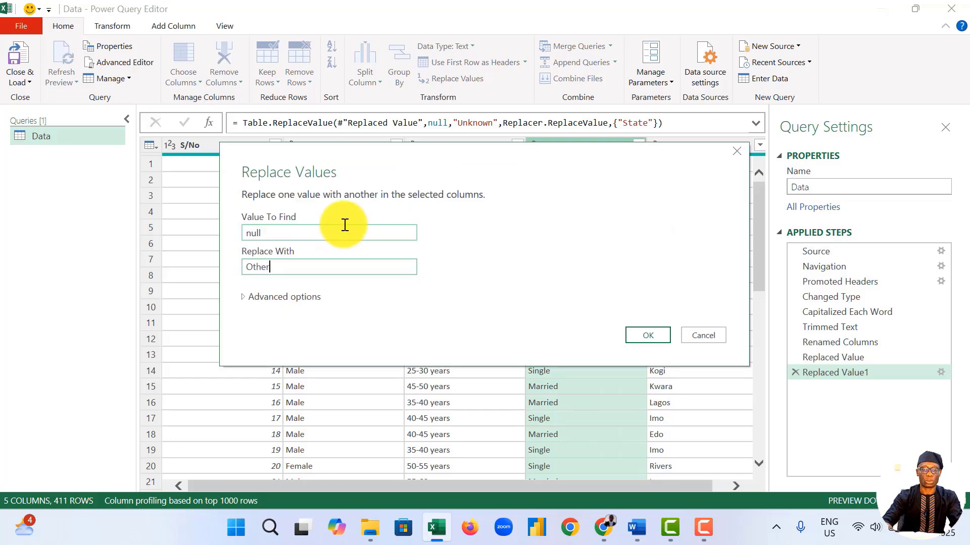
click(648, 335)
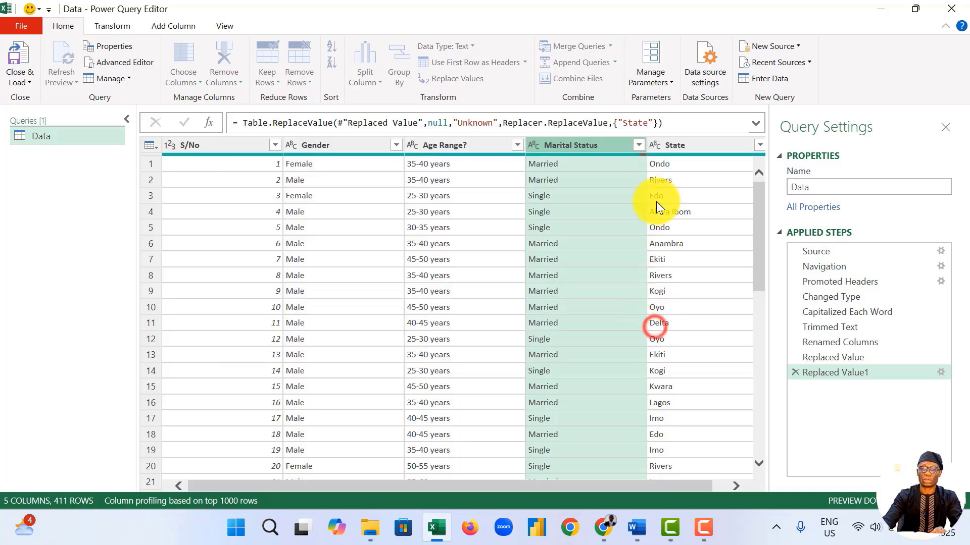
click(639, 145)
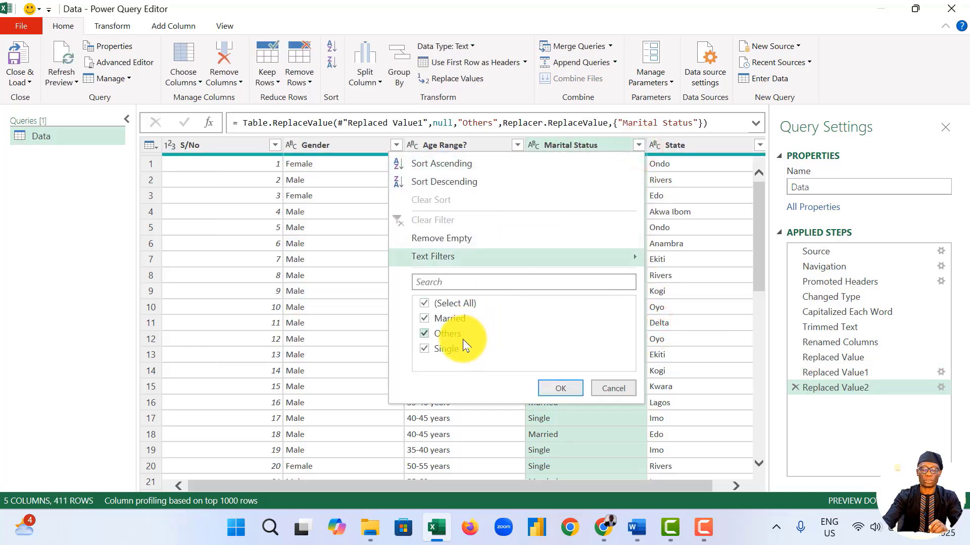
click(322, 259)
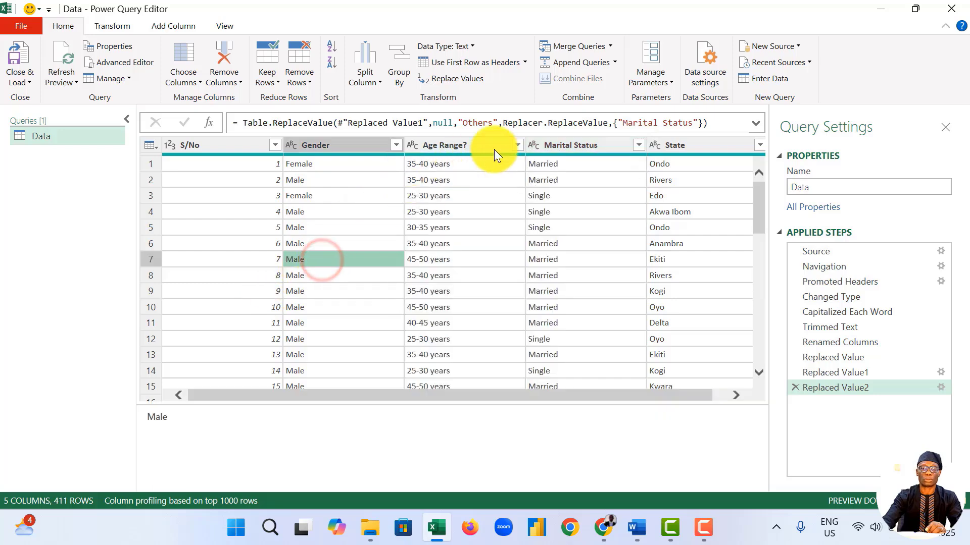
Step: Review the filter lists of the Age Range? and Gender columns for invalid or null entries
click(516, 145)
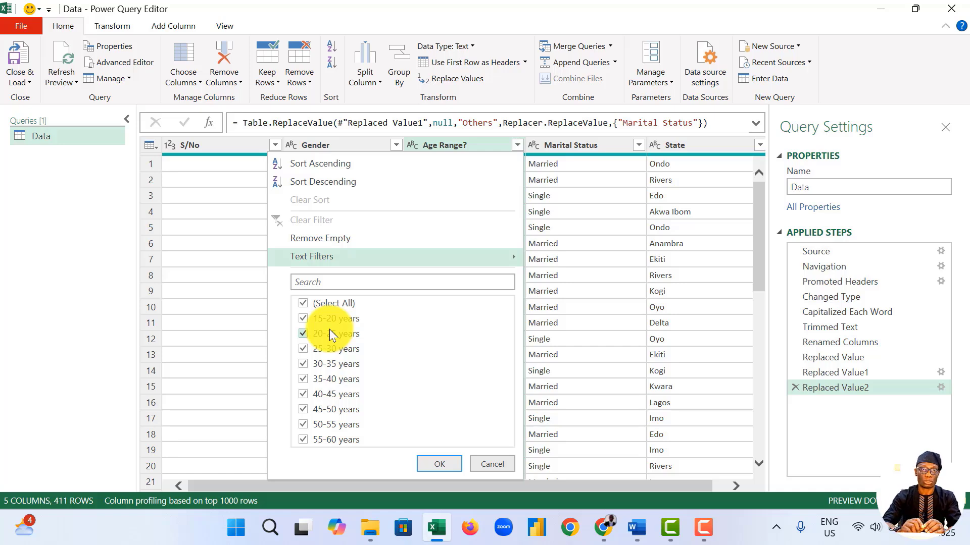
click(396, 145)
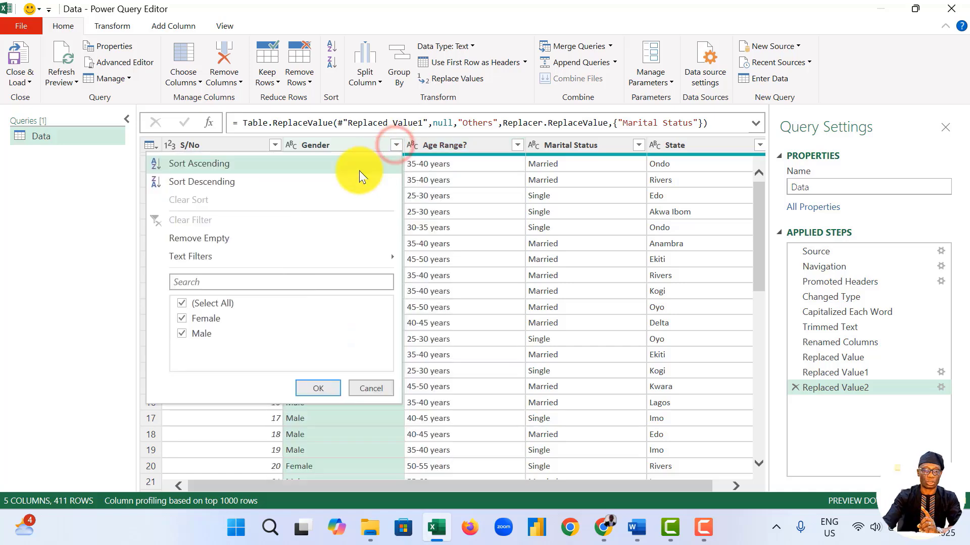
click(465, 244)
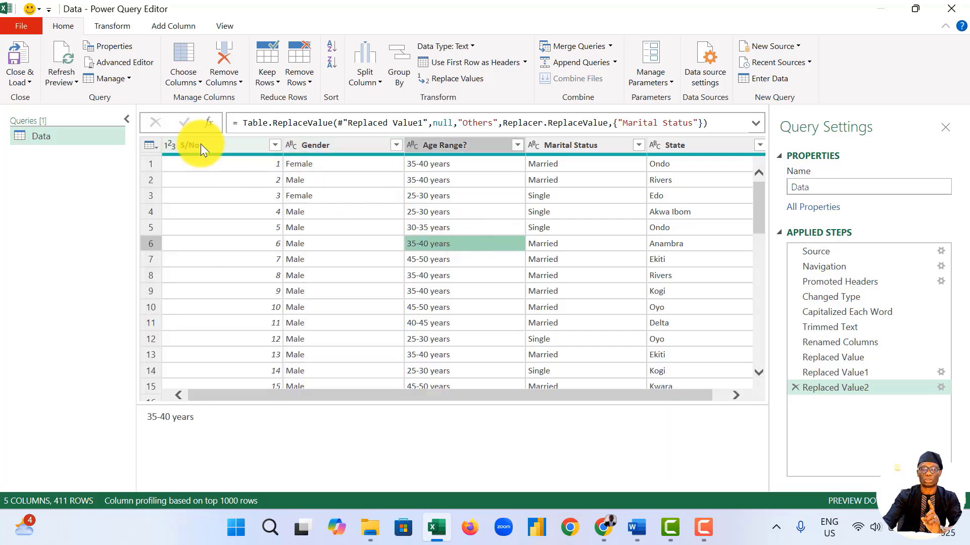
Step: Change the S/No column's data type to Text and load the cleaned query into the Excel worksheet
click(170, 146)
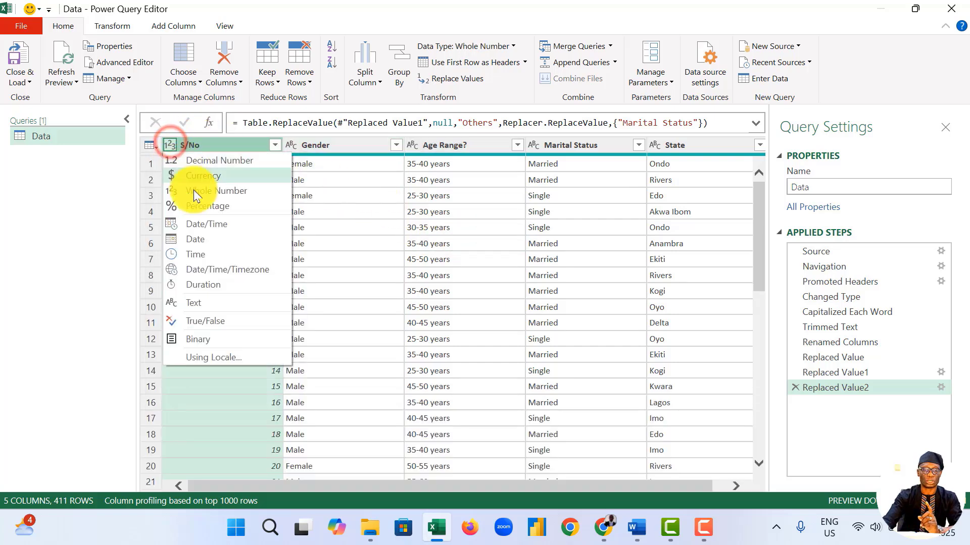
click(210, 303)
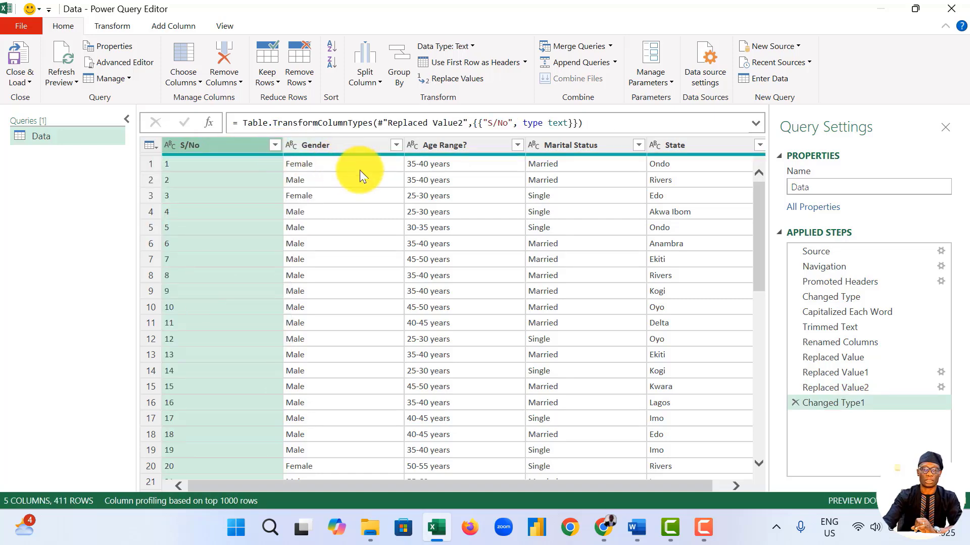
click(20, 56)
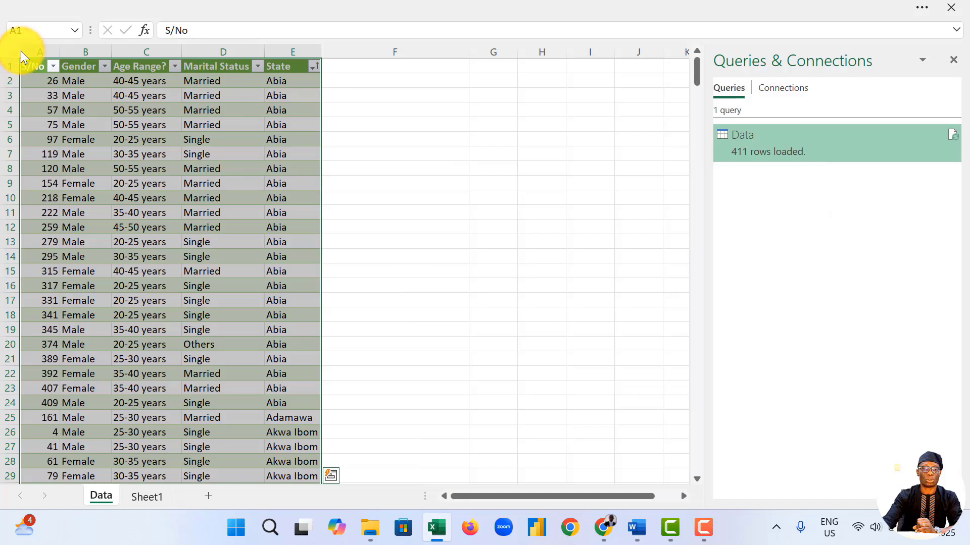